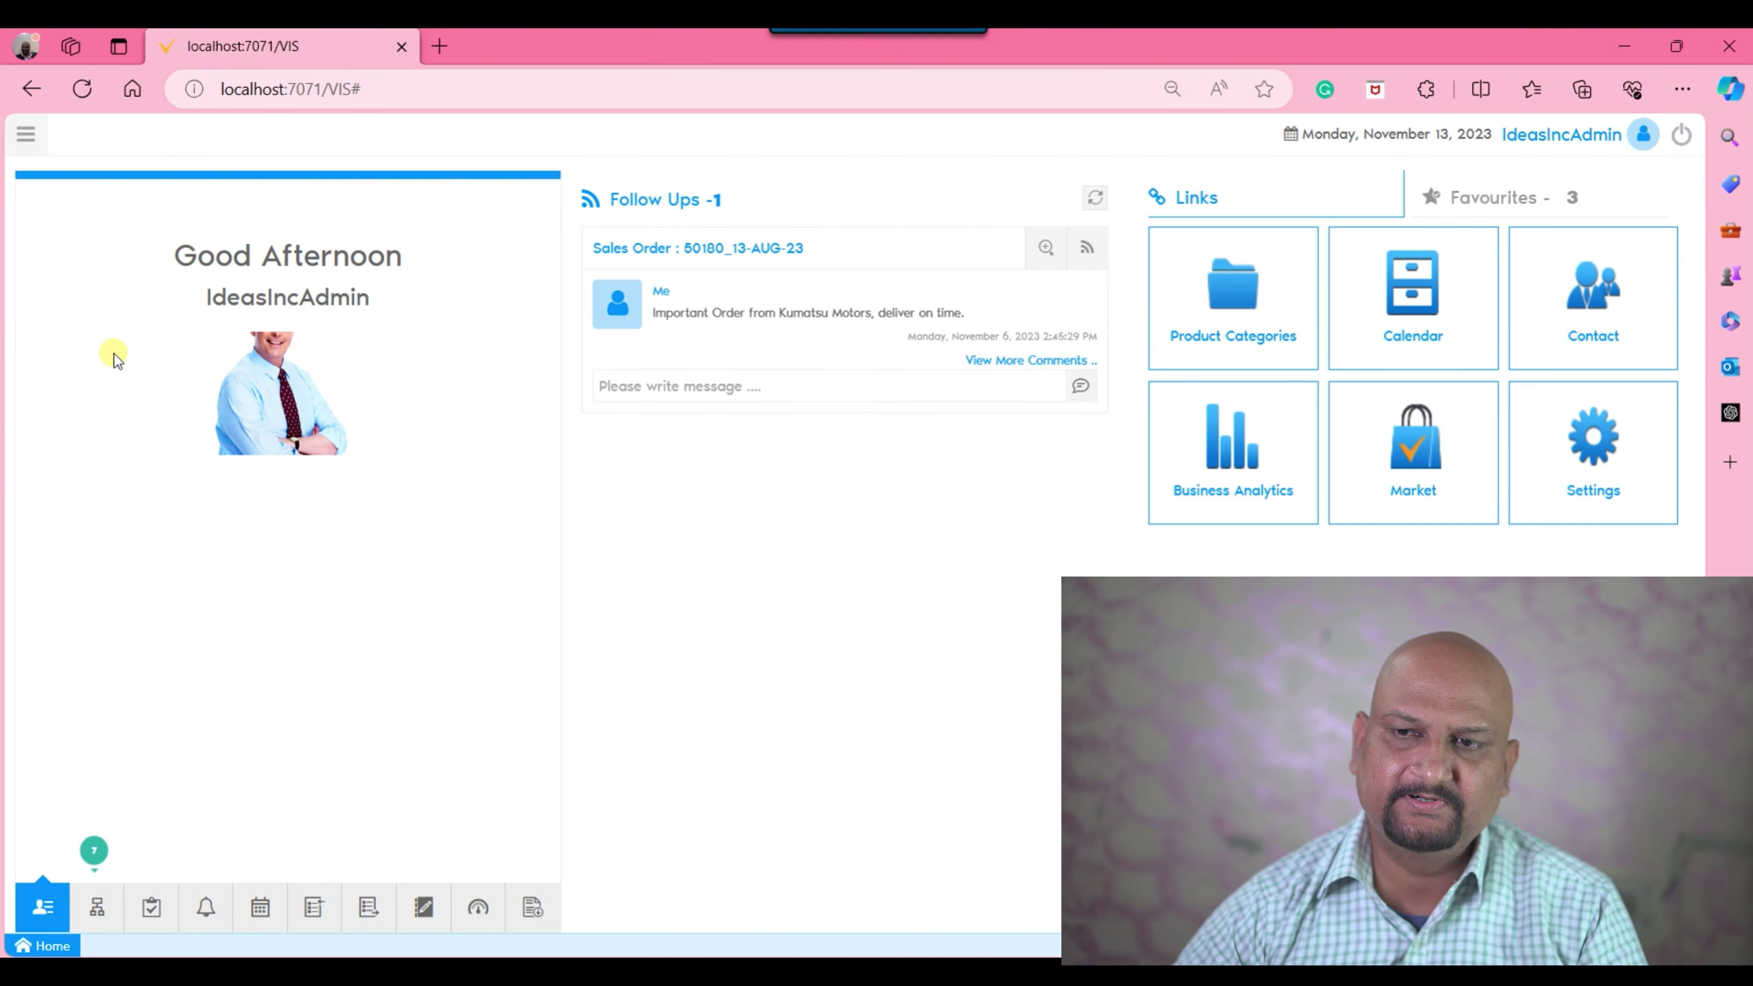
- Open the AR Invoice window by searching 'arinvoice' in the navigation menu
click(25, 137)
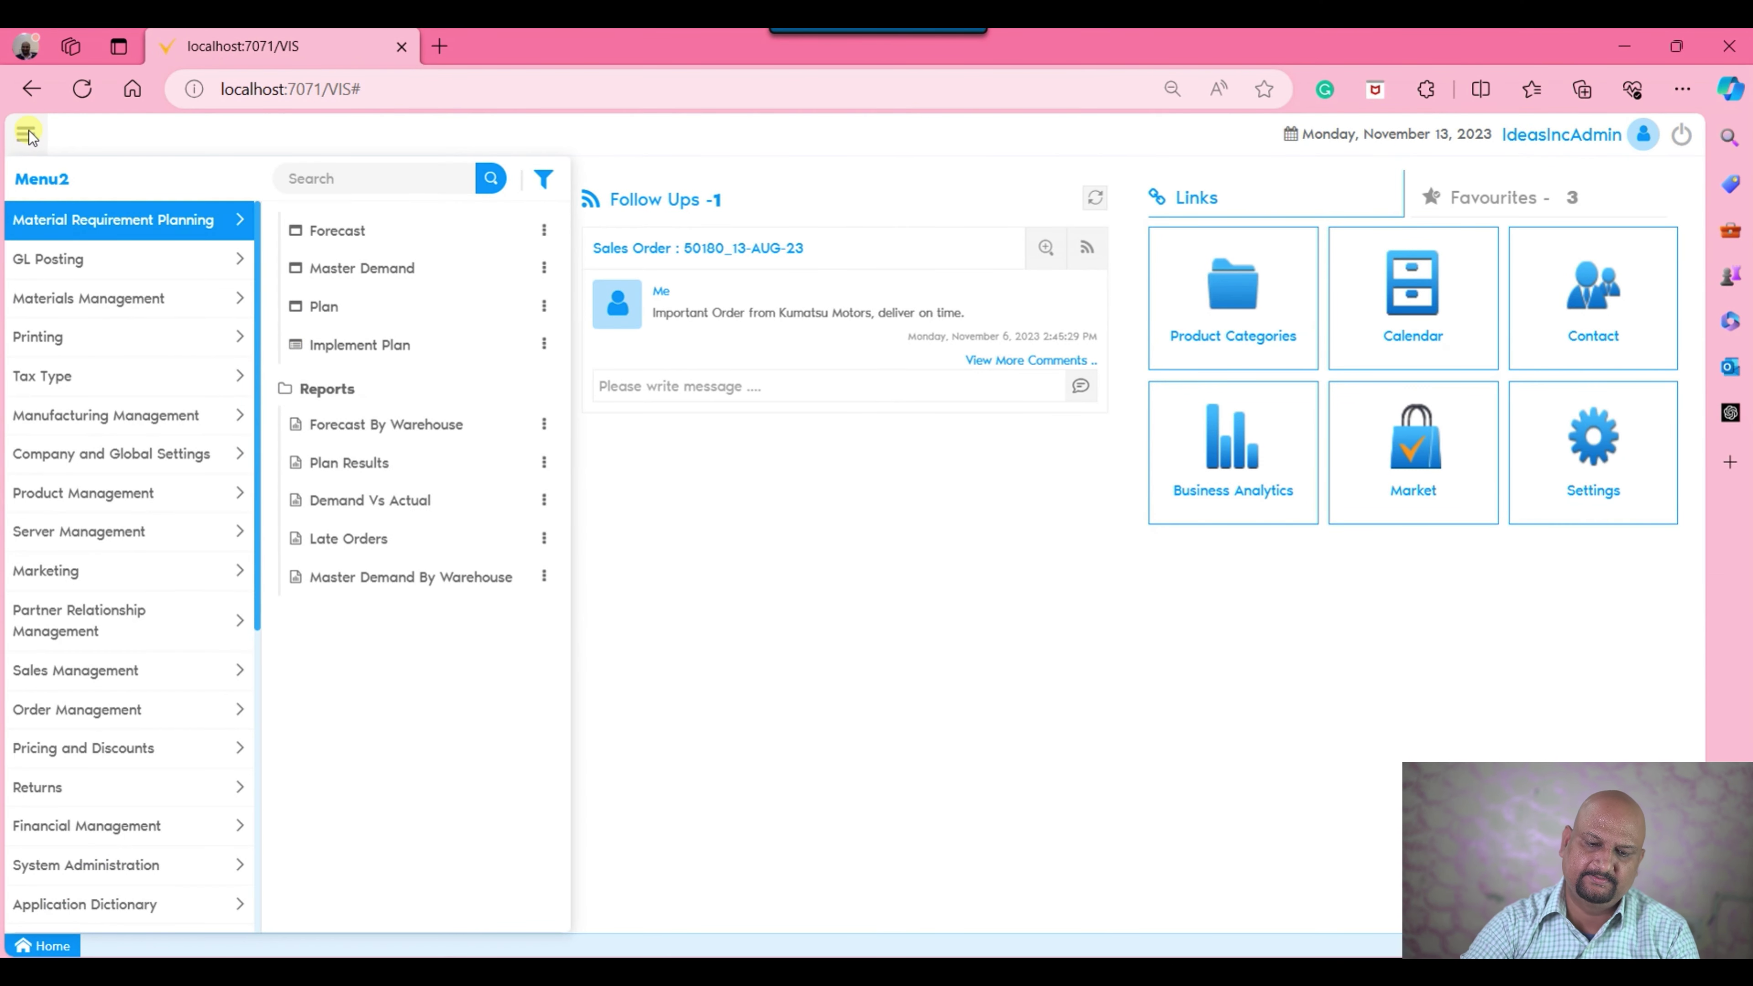
text(arinvoice)
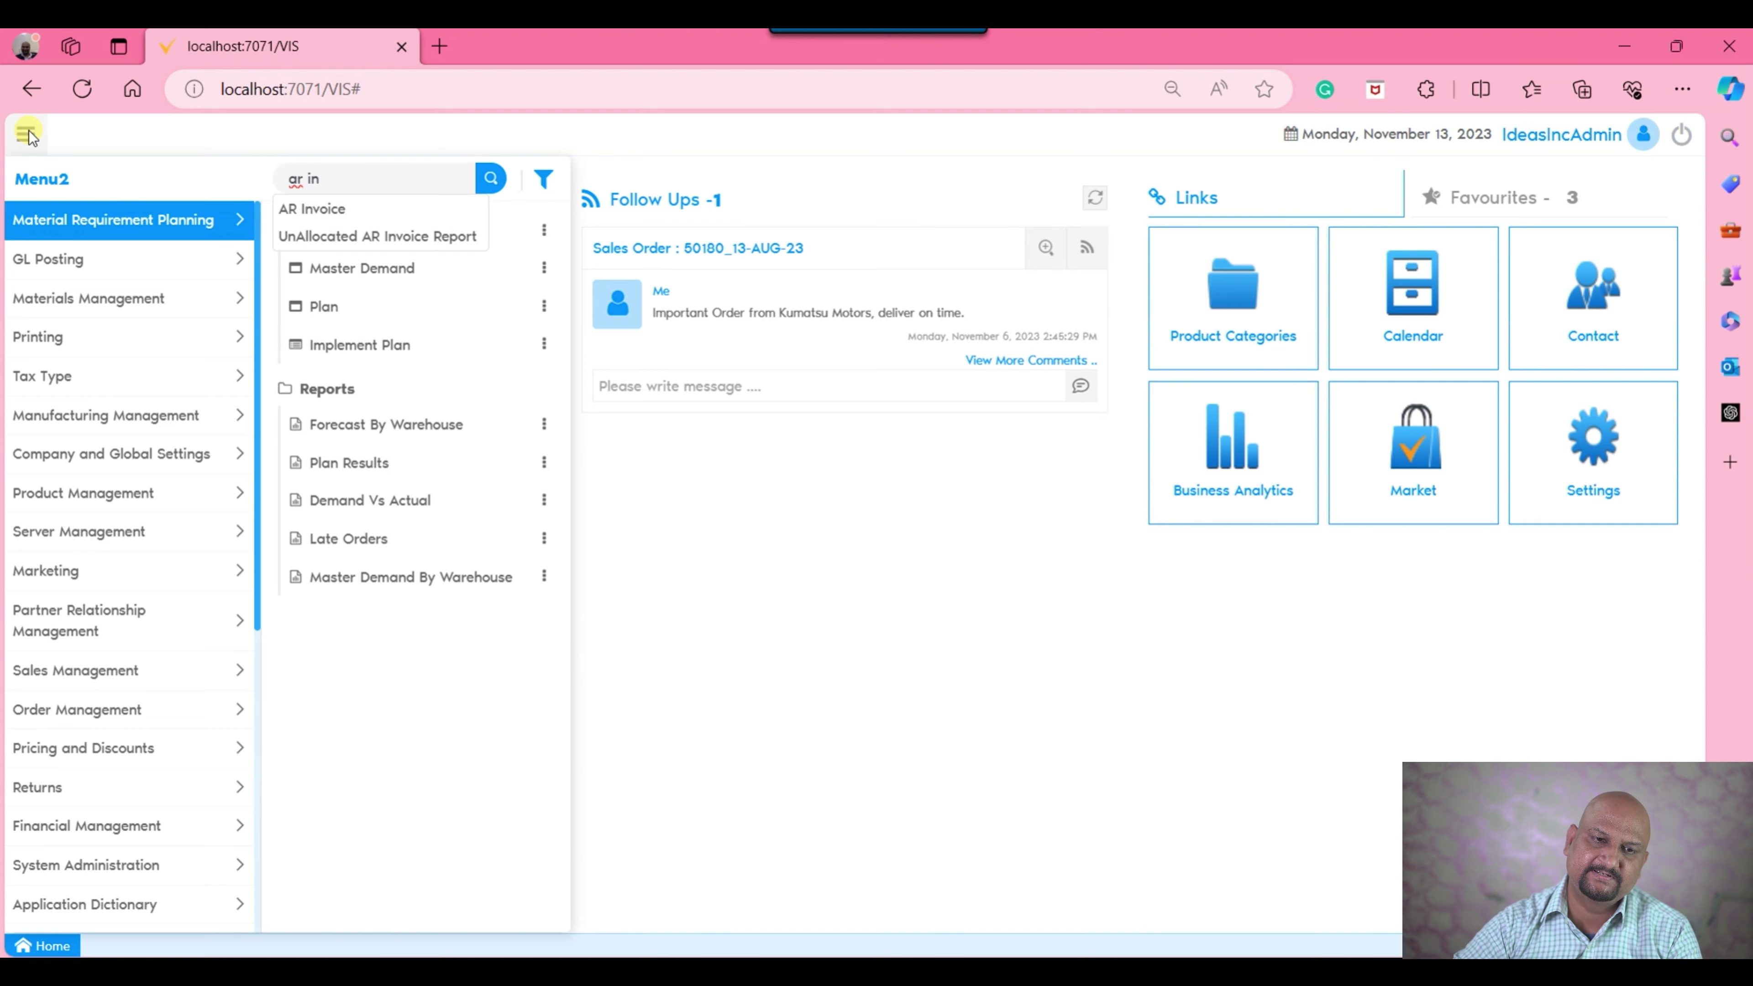
key(Return)
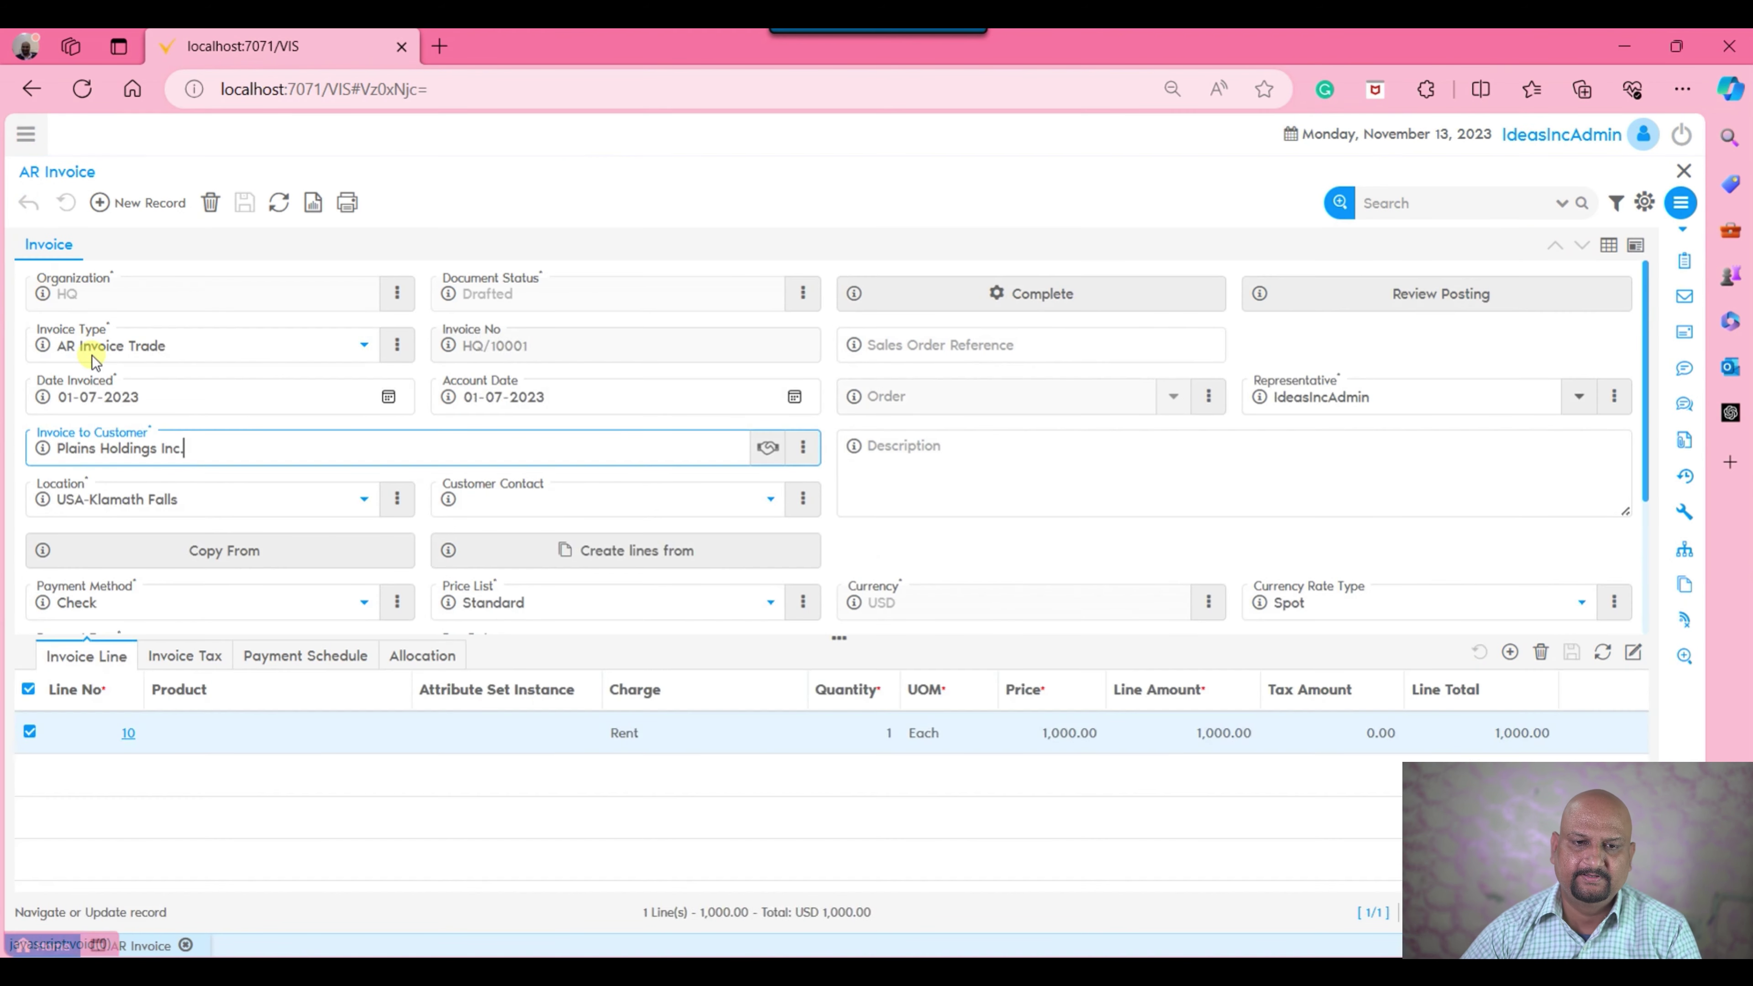
- Focus and leave the Description field of invoice HQ/10001 twice
click(1185, 492)
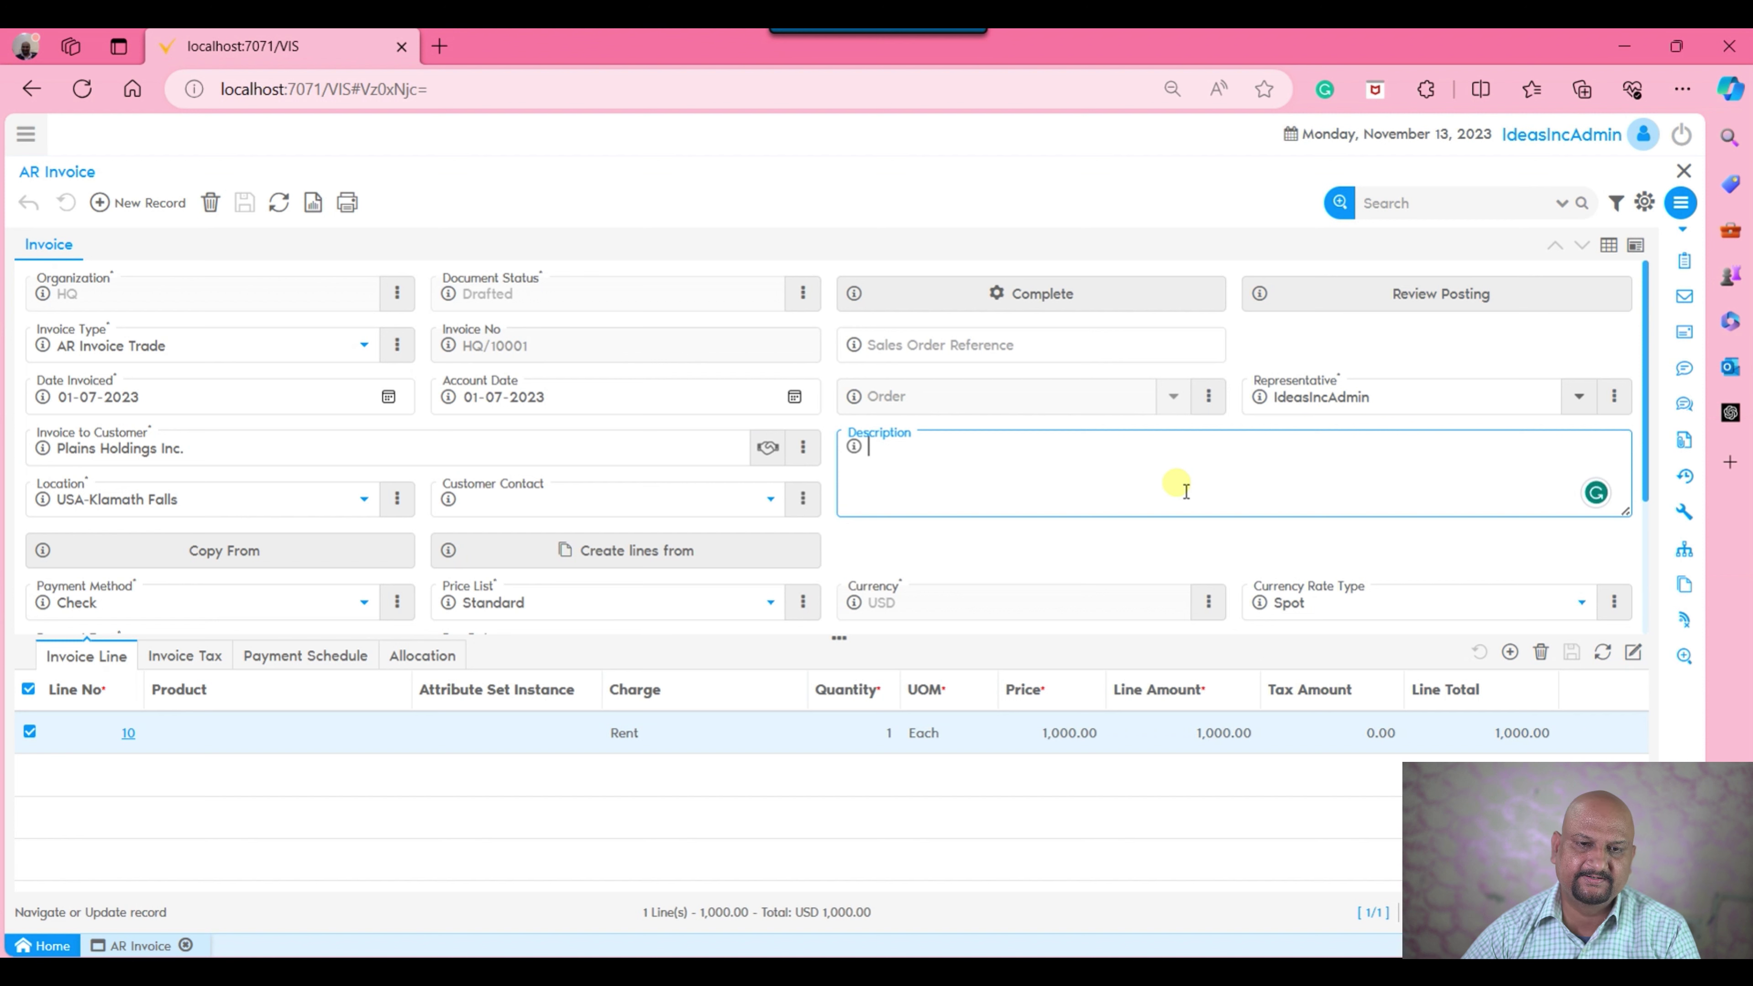
click(556, 305)
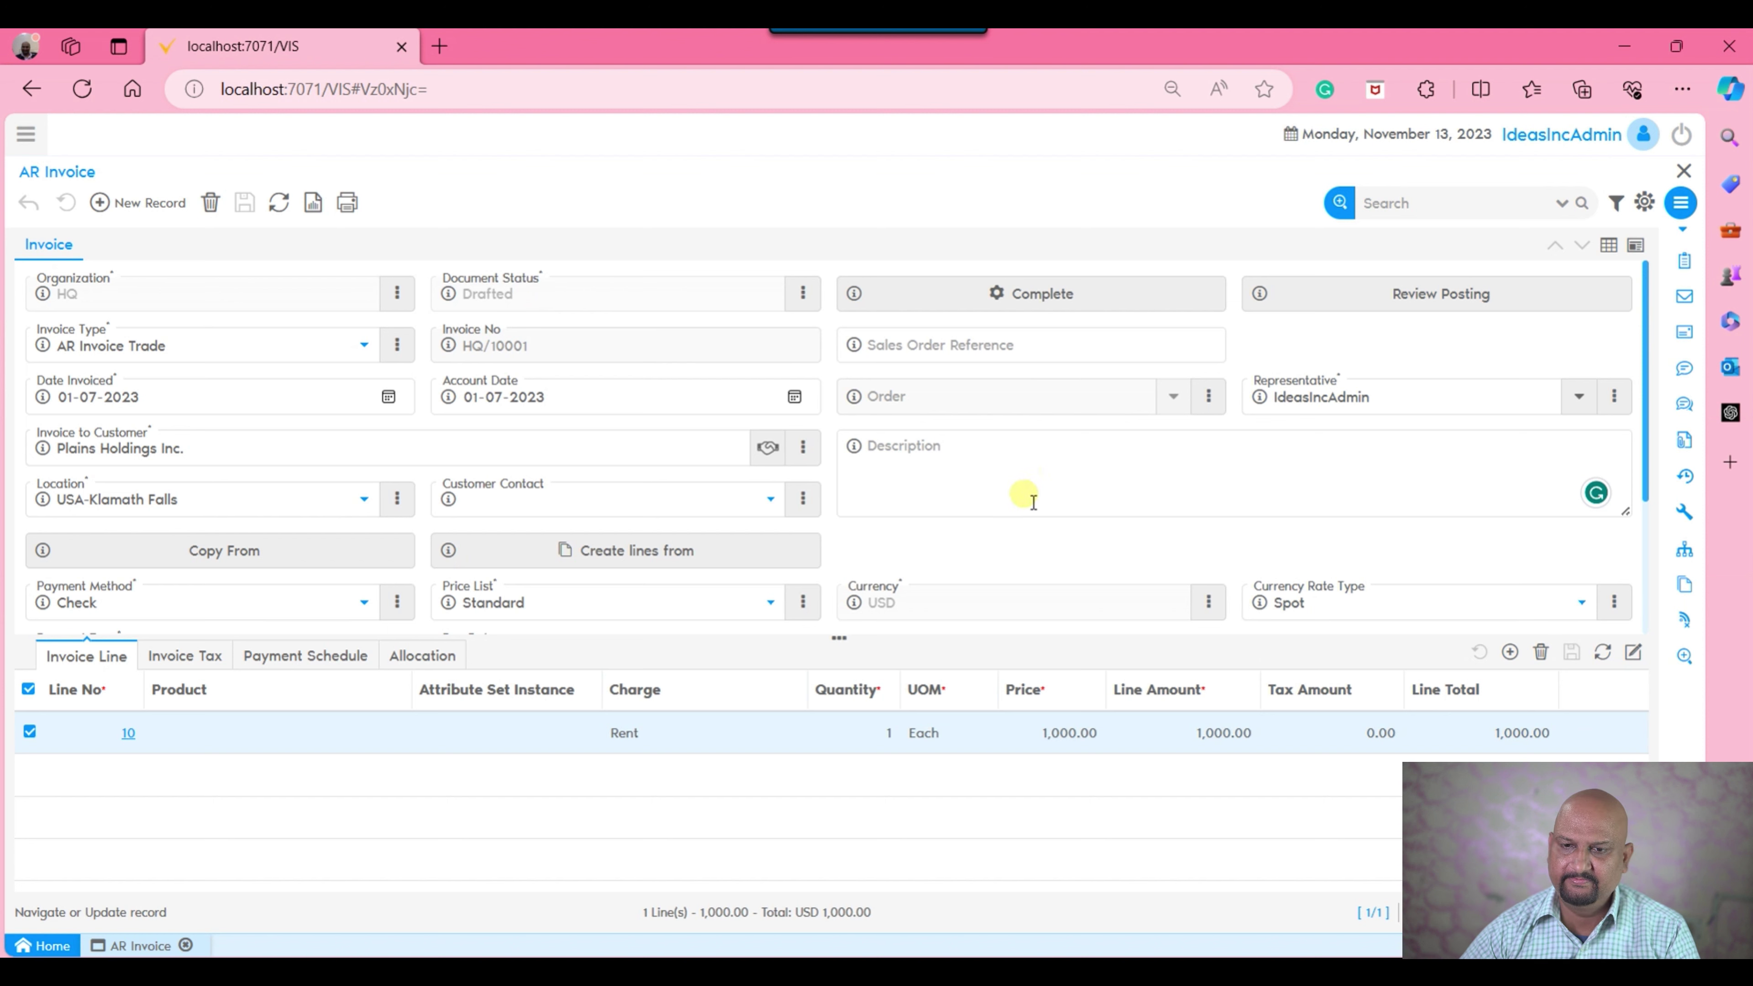
click(1039, 484)
click(1028, 398)
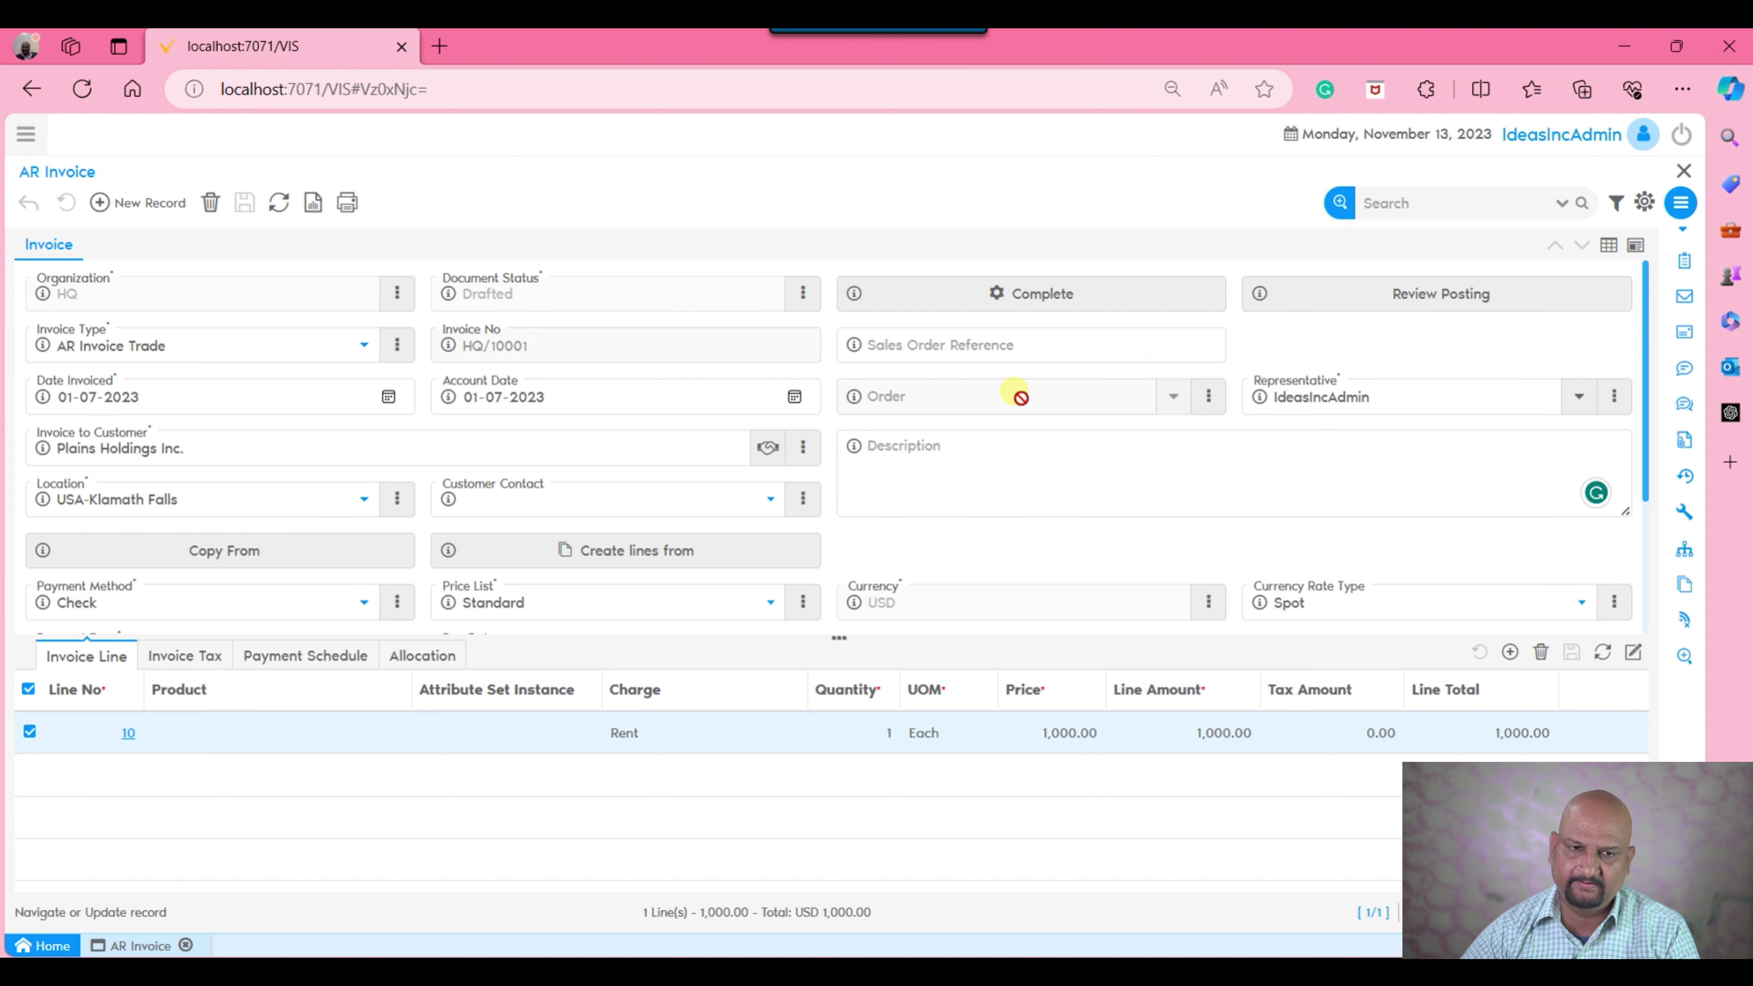
click(154, 202)
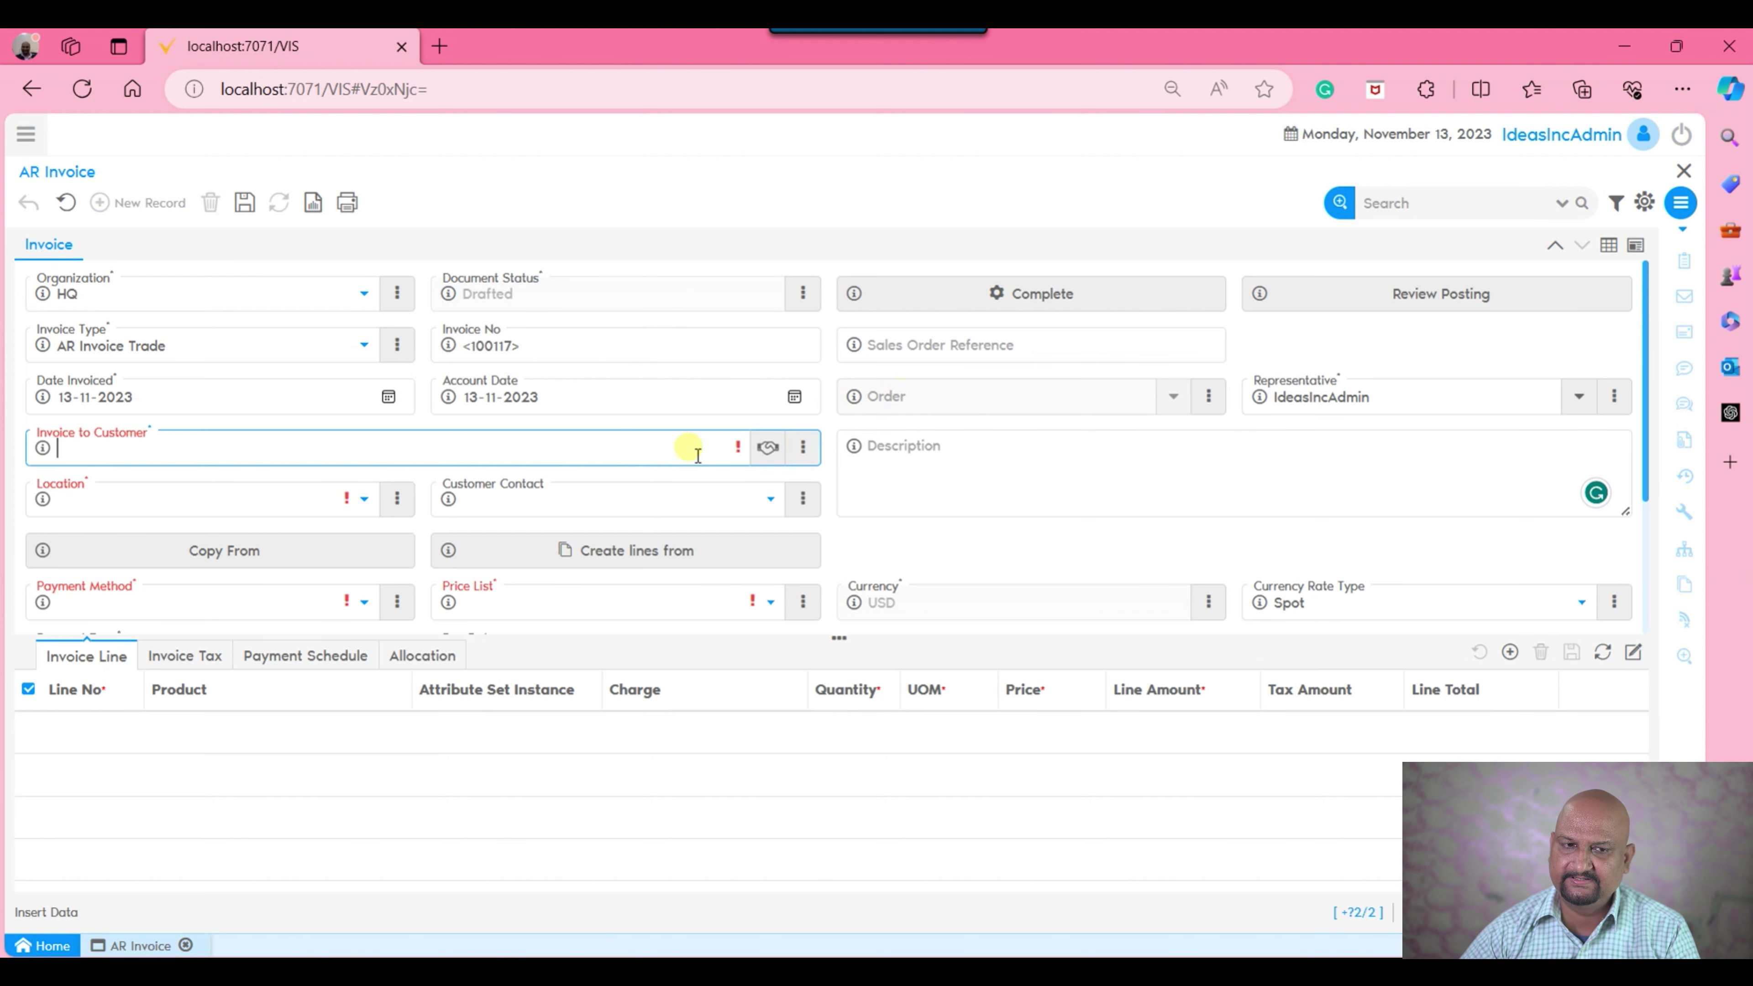
click(281, 300)
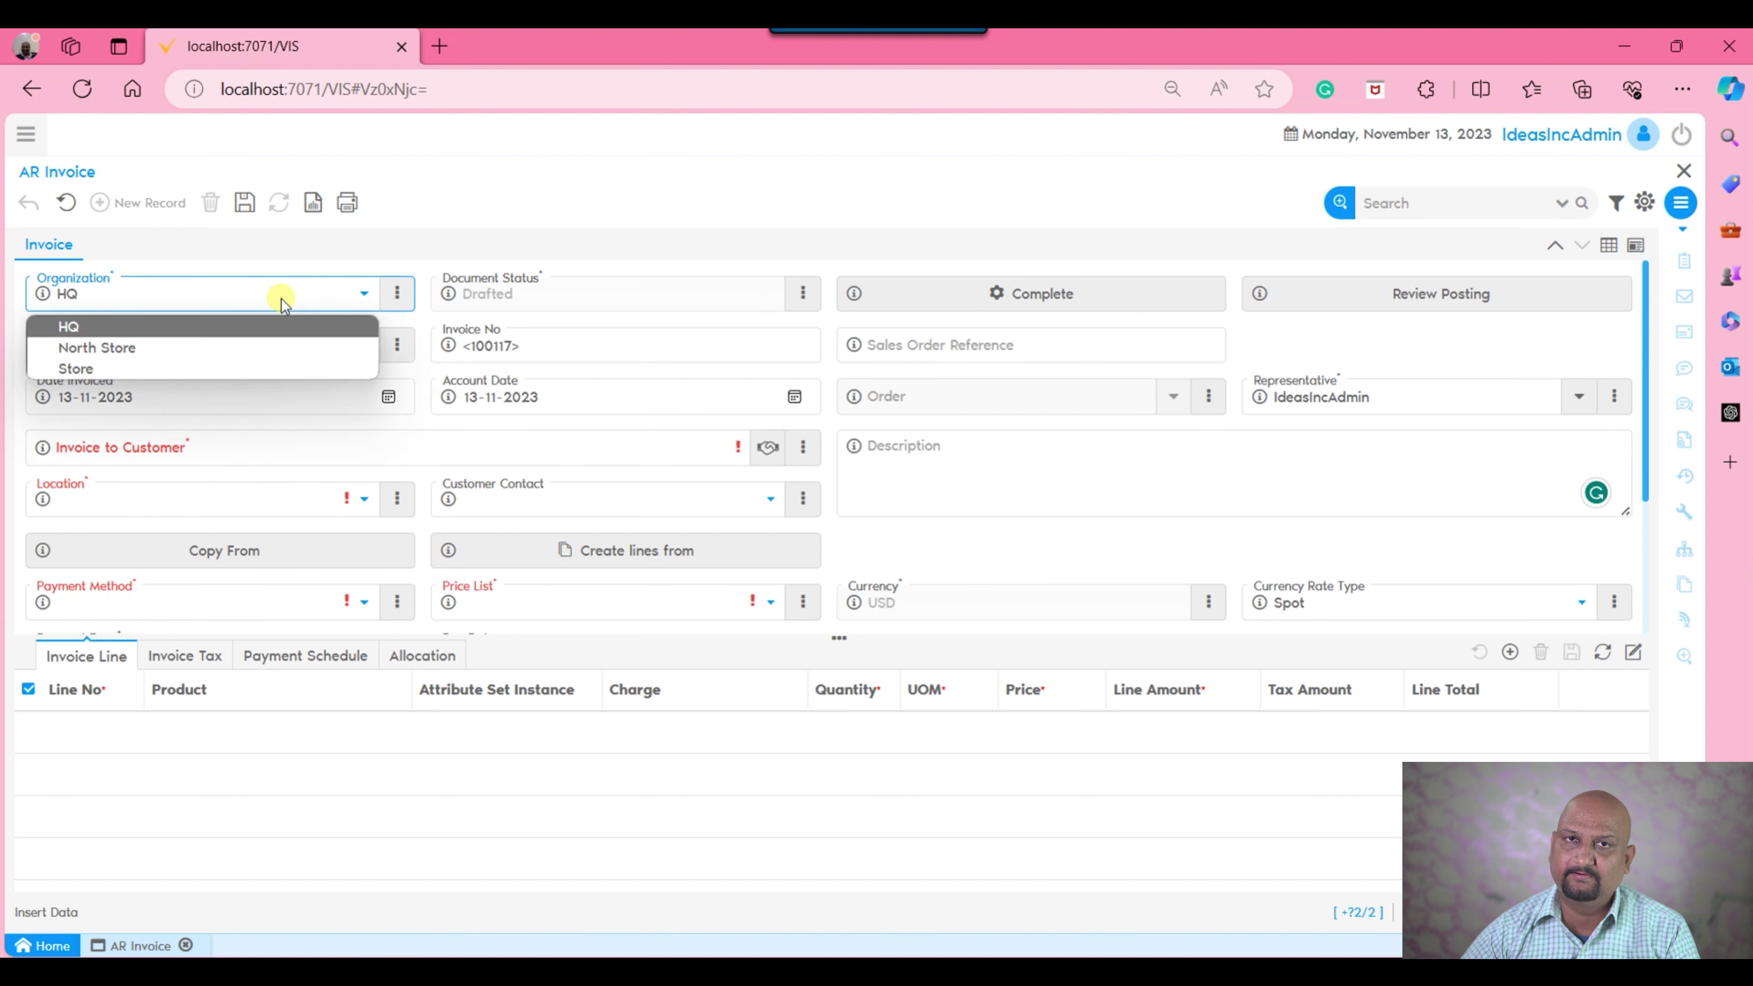
click(281, 299)
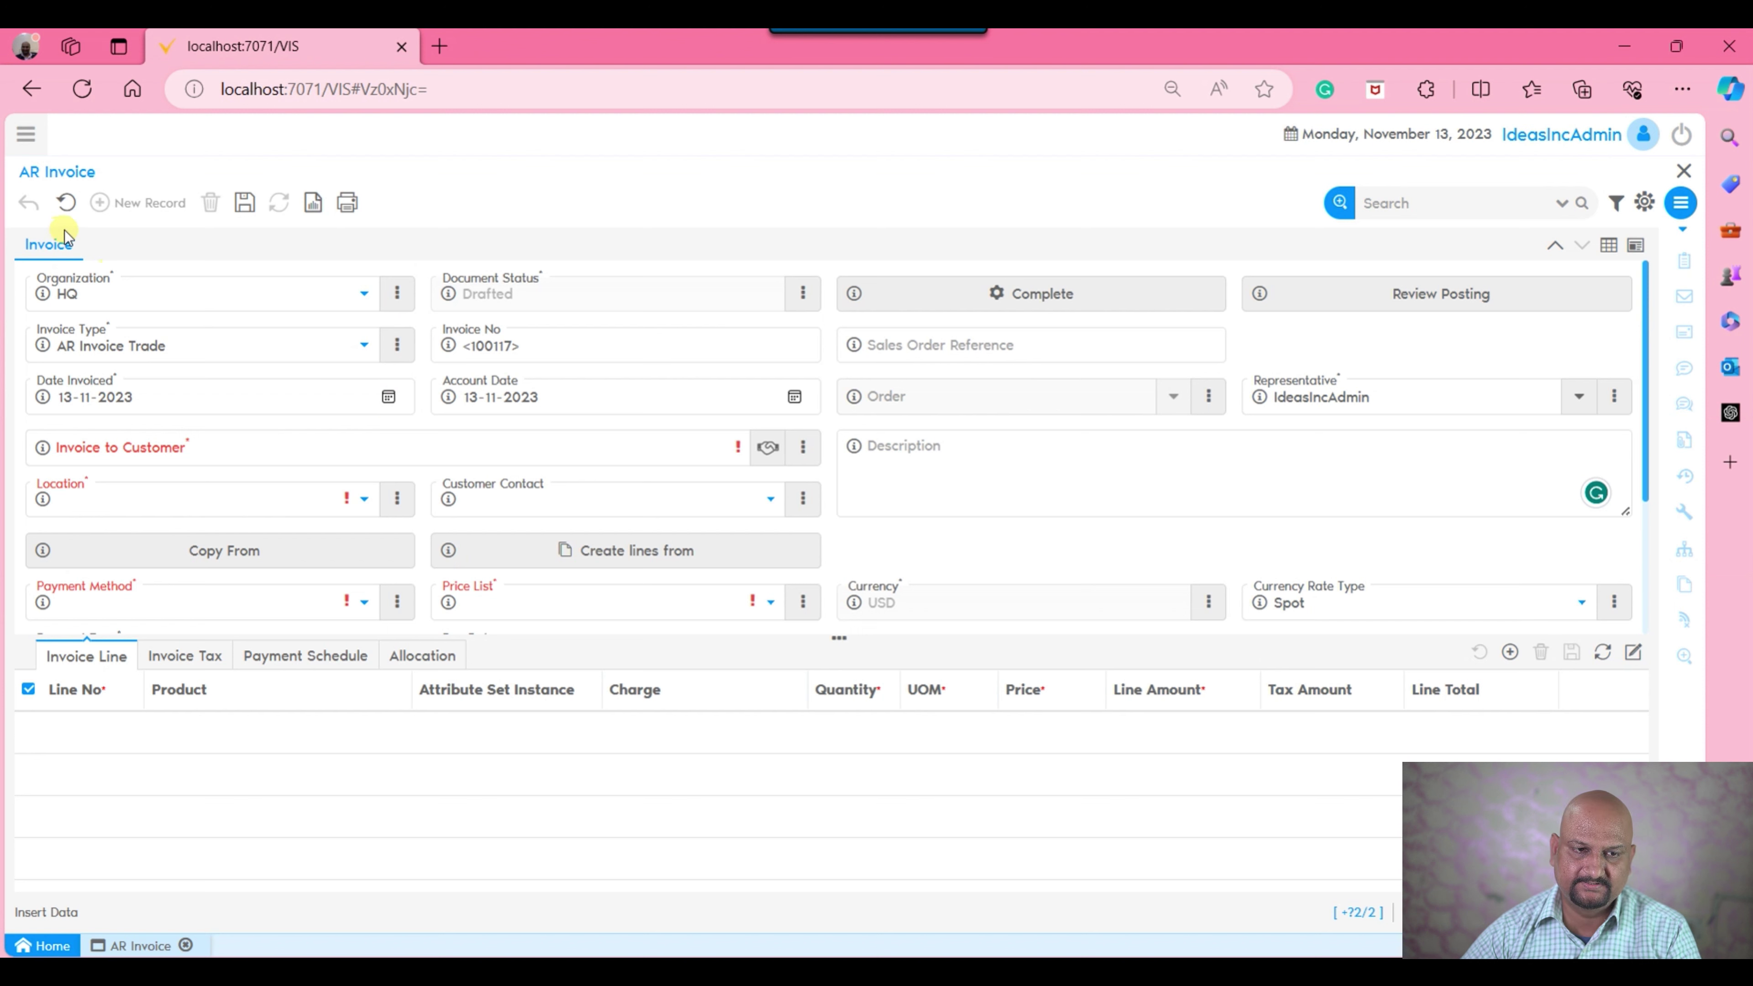
click(67, 203)
click(148, 206)
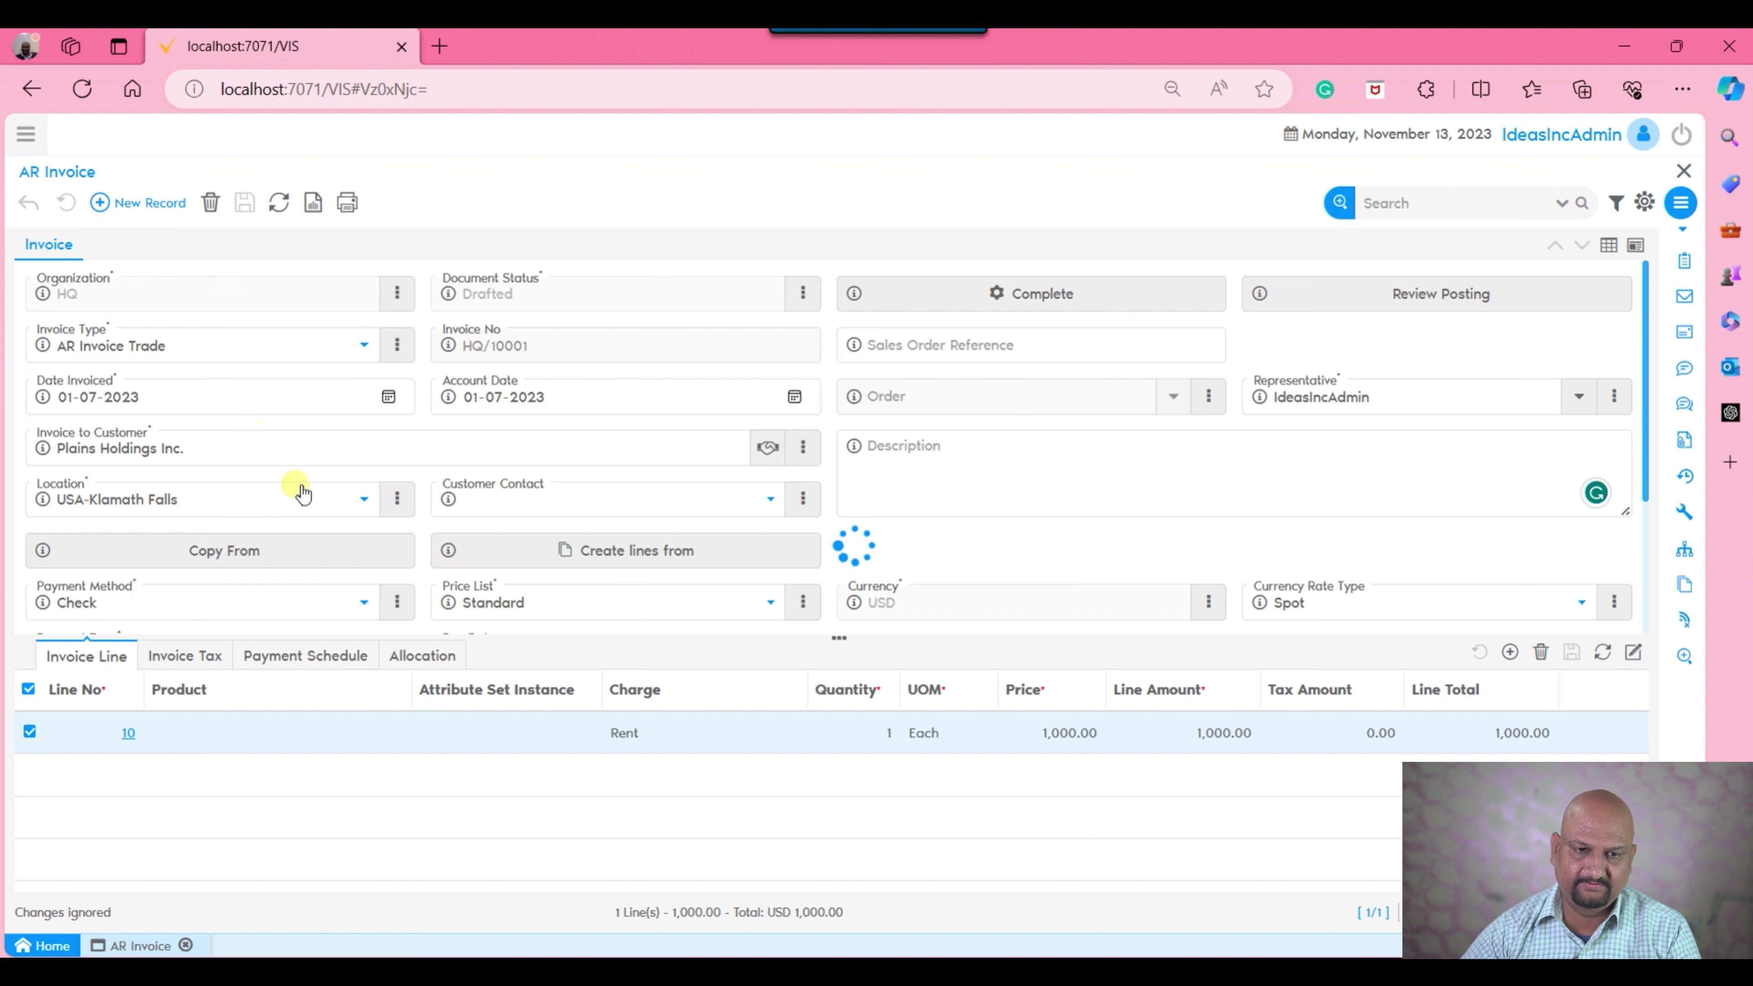
click(389, 397)
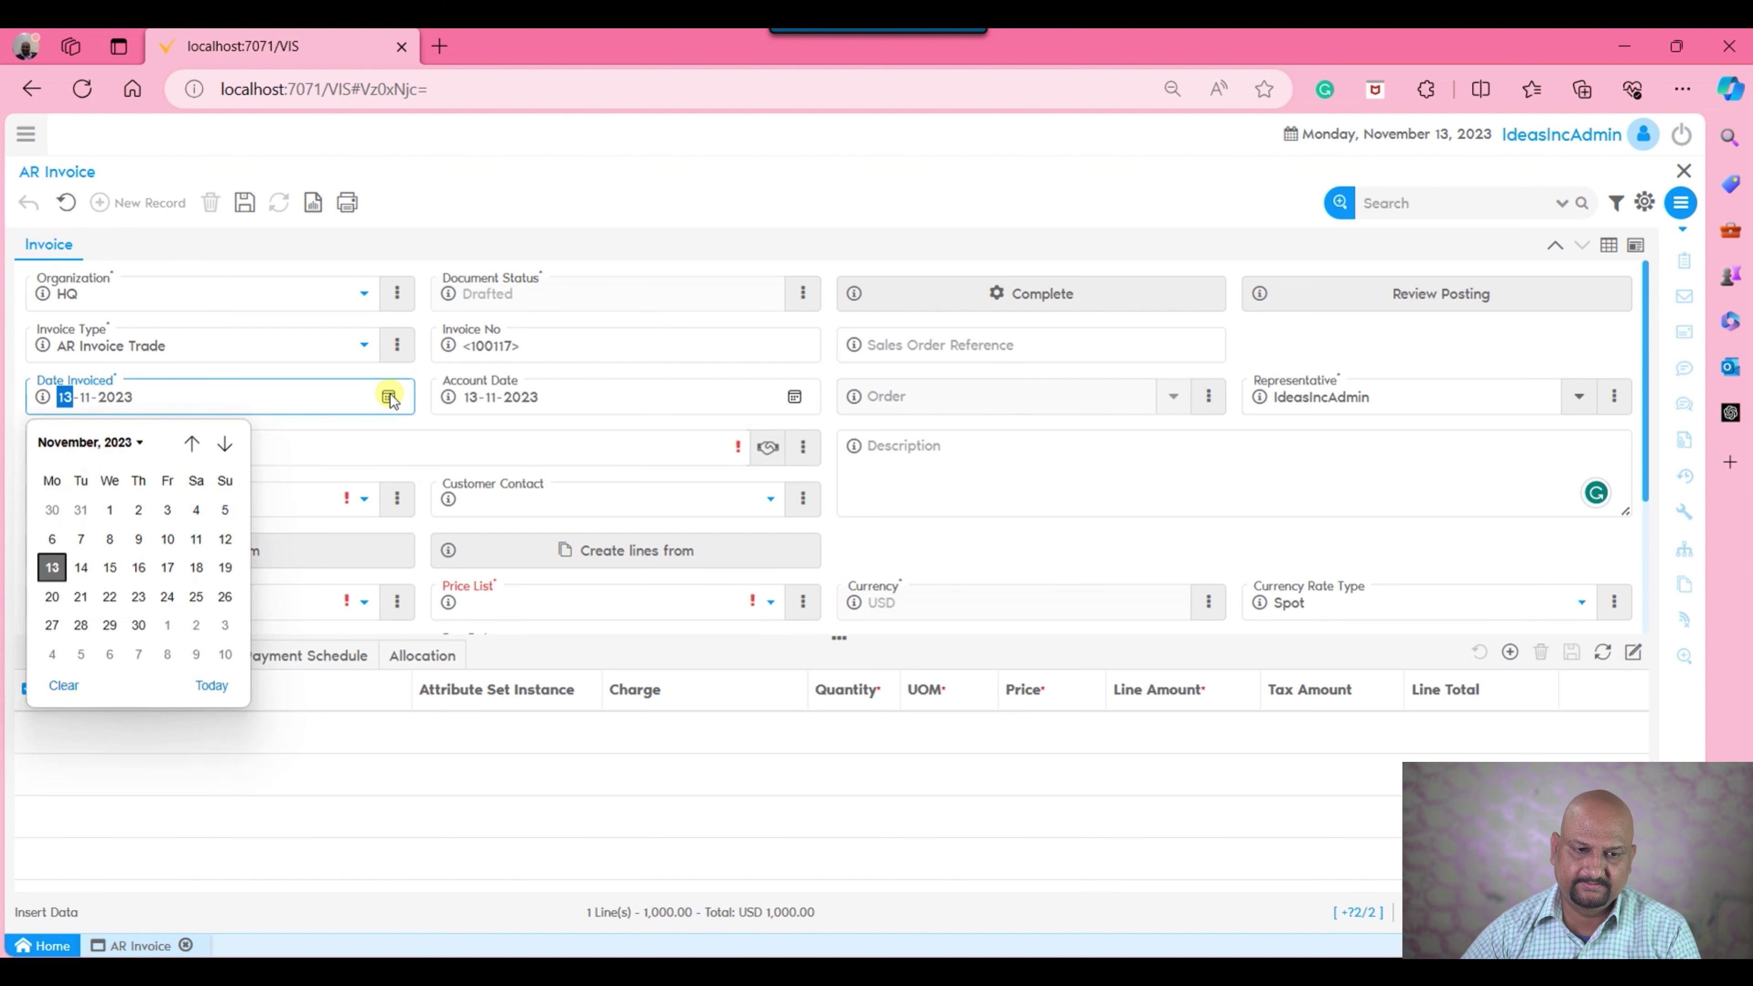
click(81, 567)
click(616, 399)
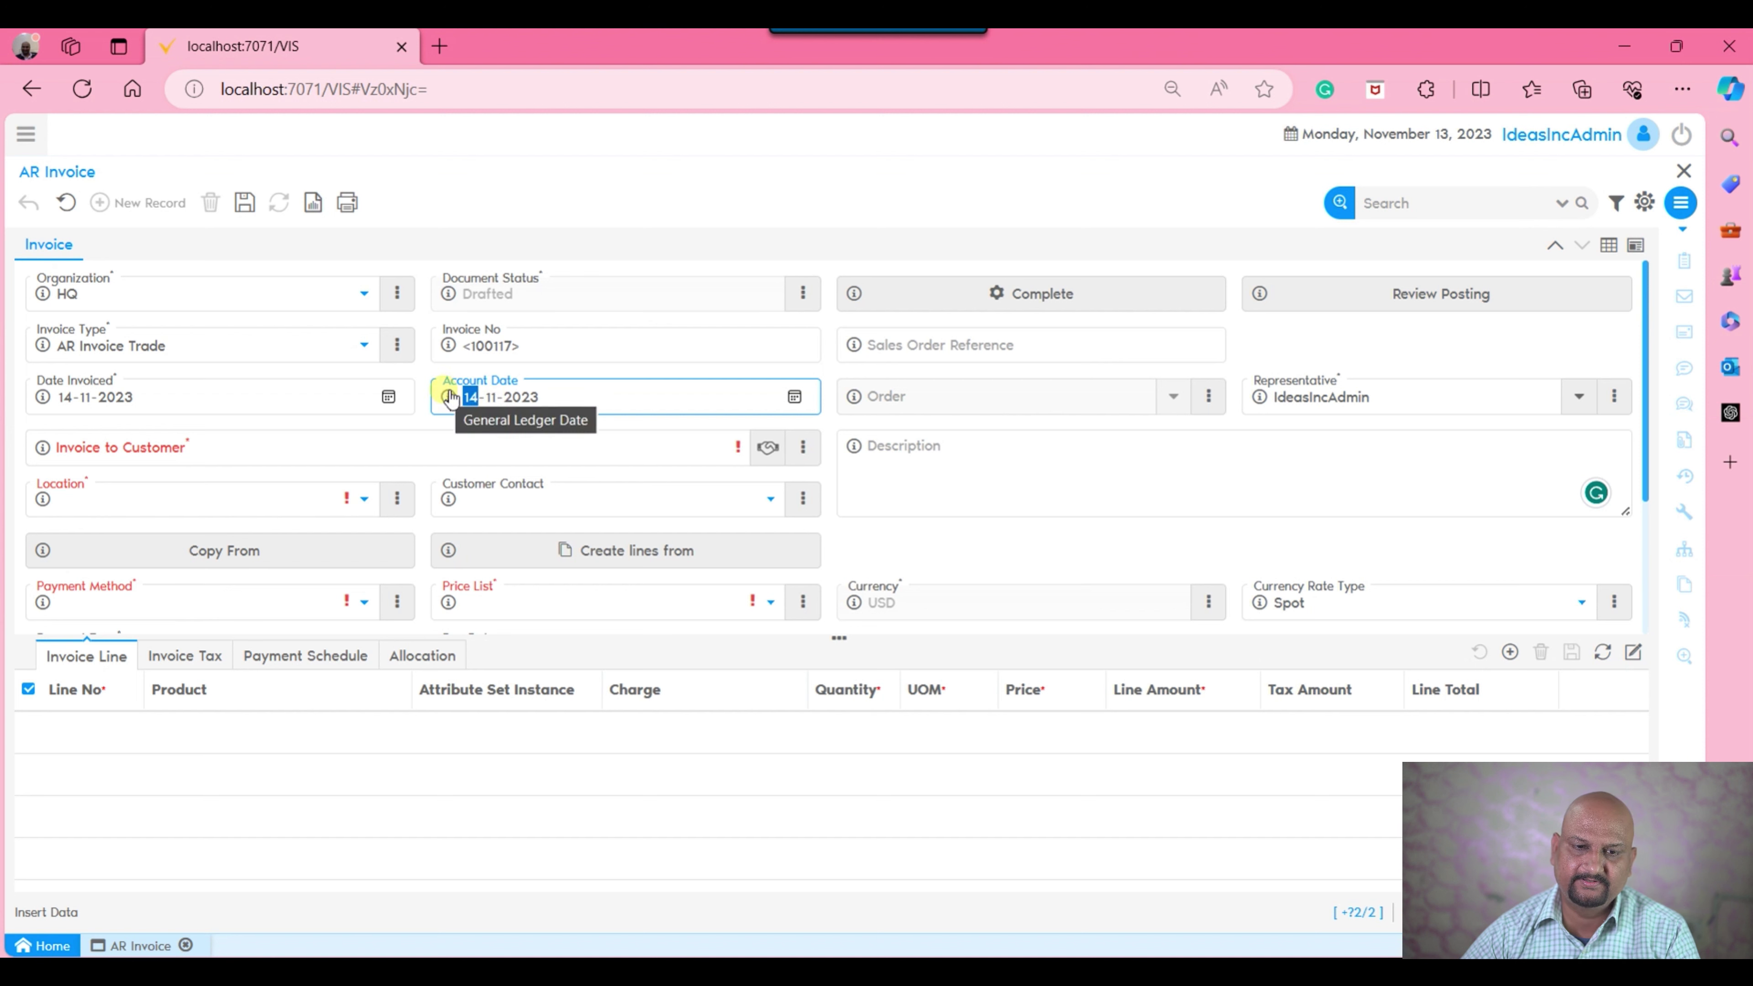
click(65, 204)
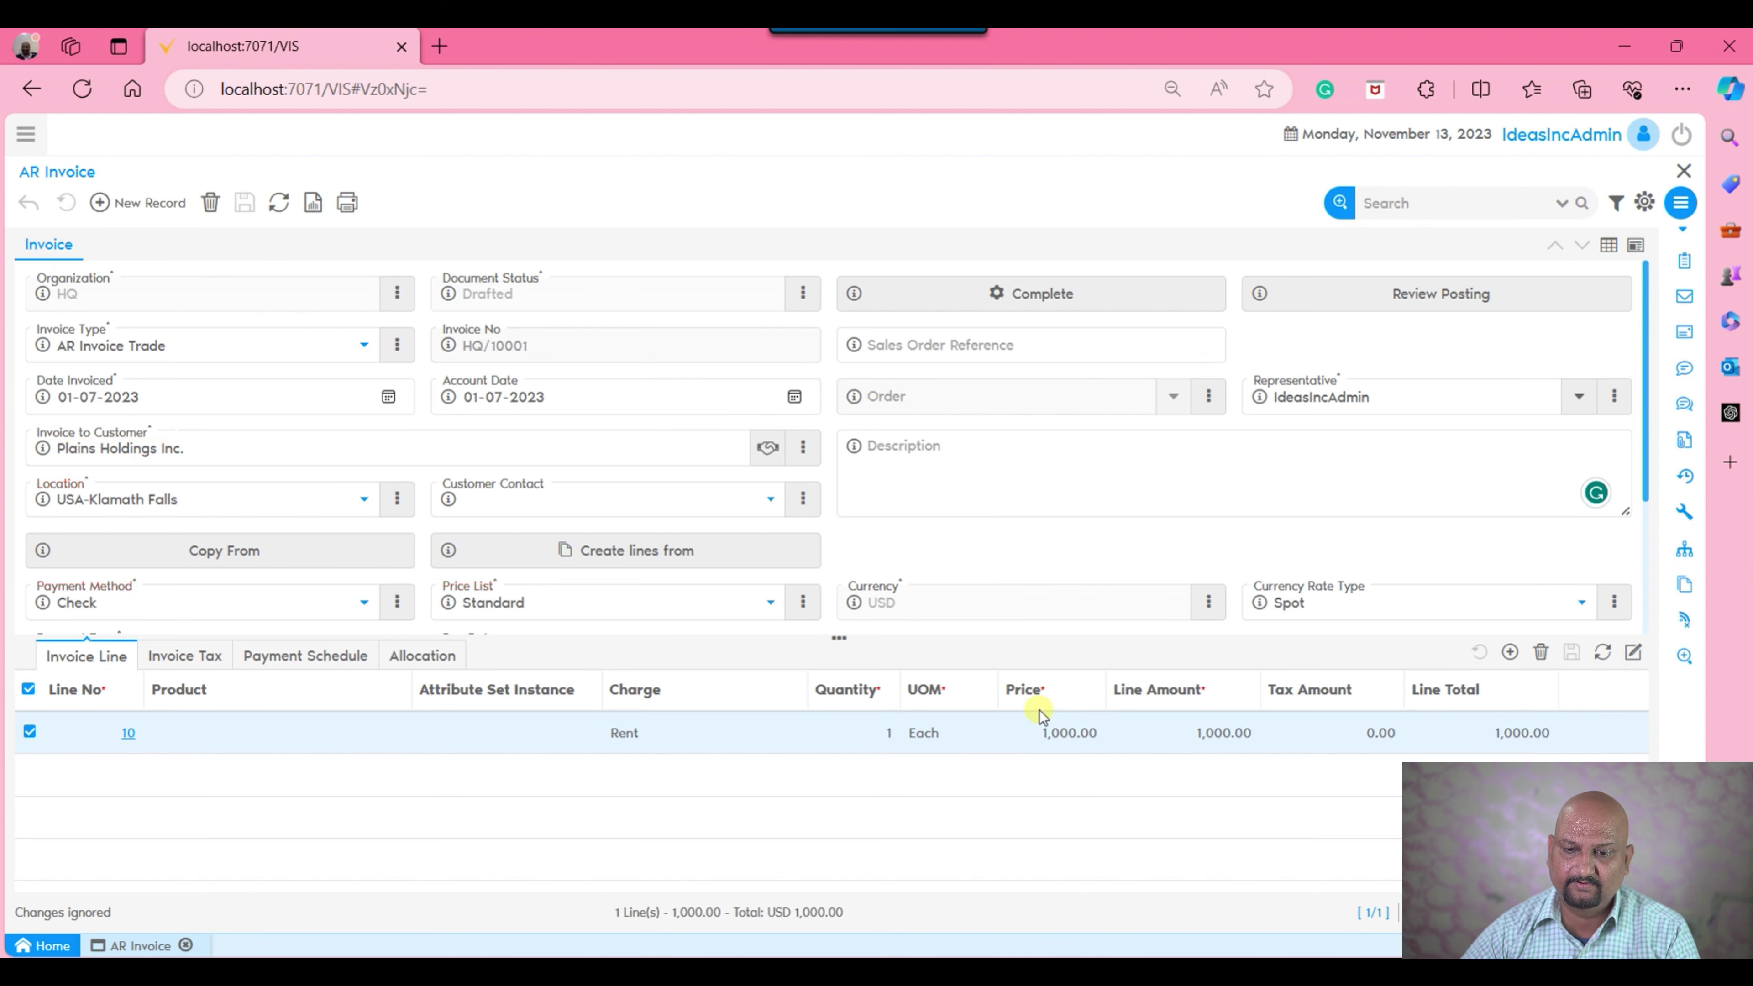
- In the private browser window, check the SuperUser role and client settings
click(1291, 884)
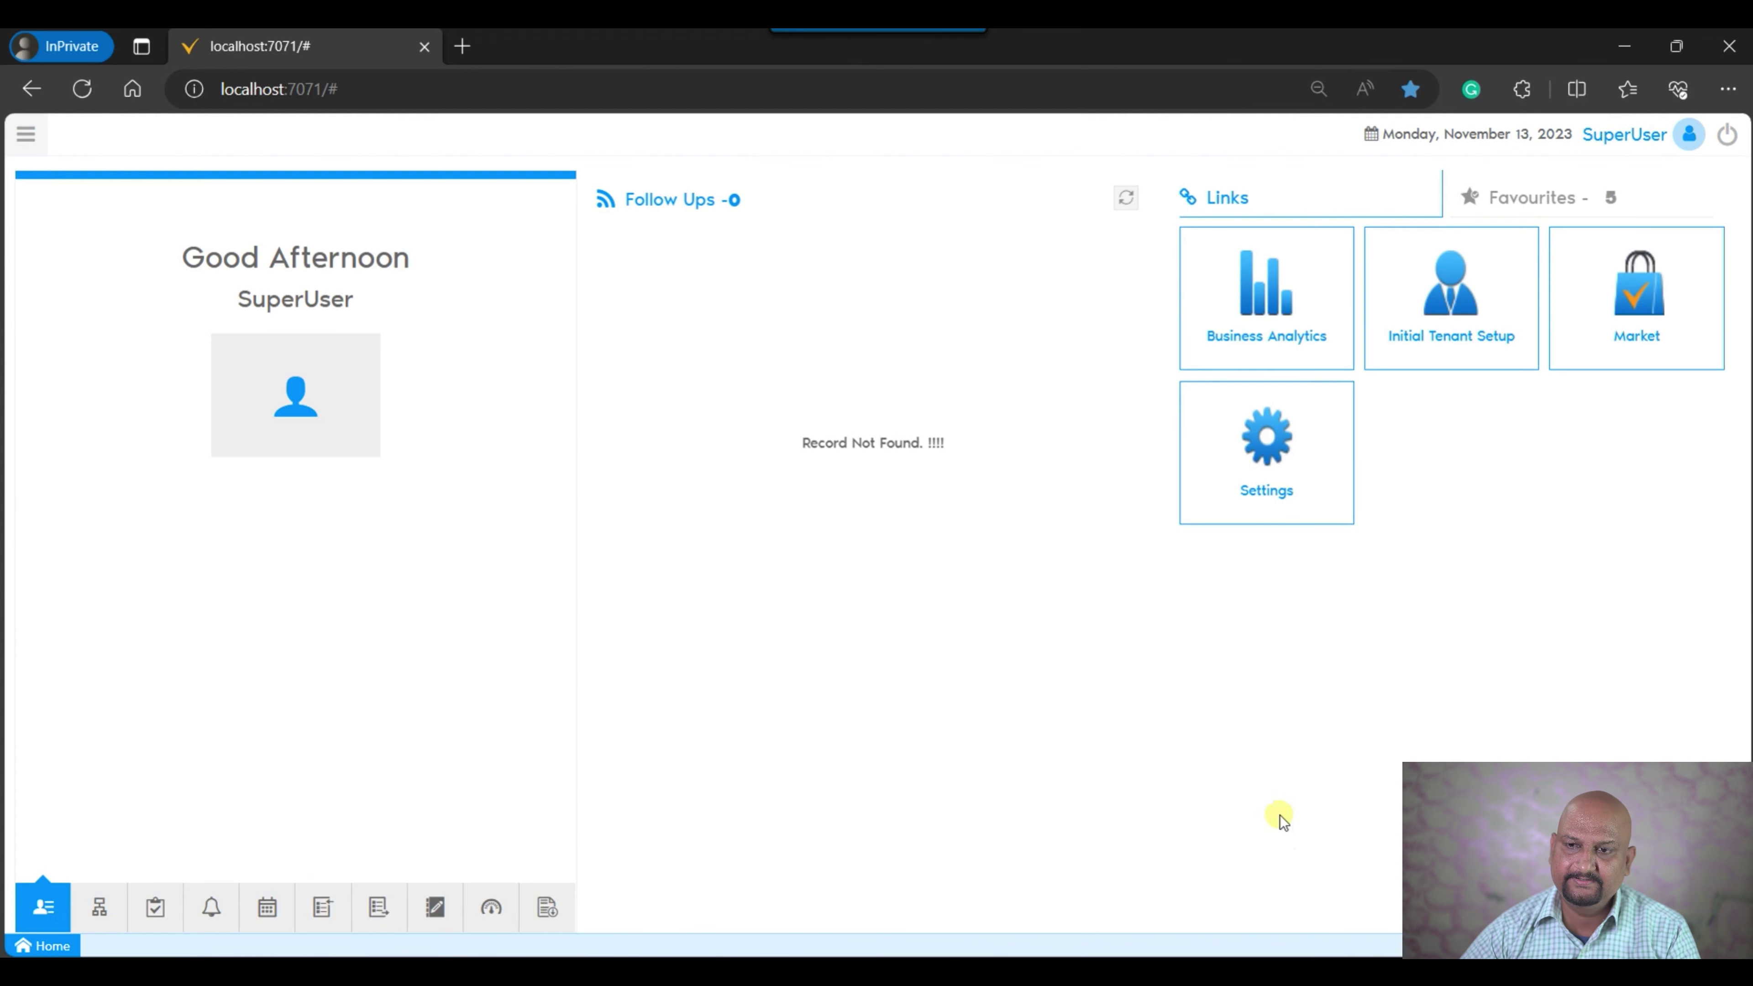
click(1608, 138)
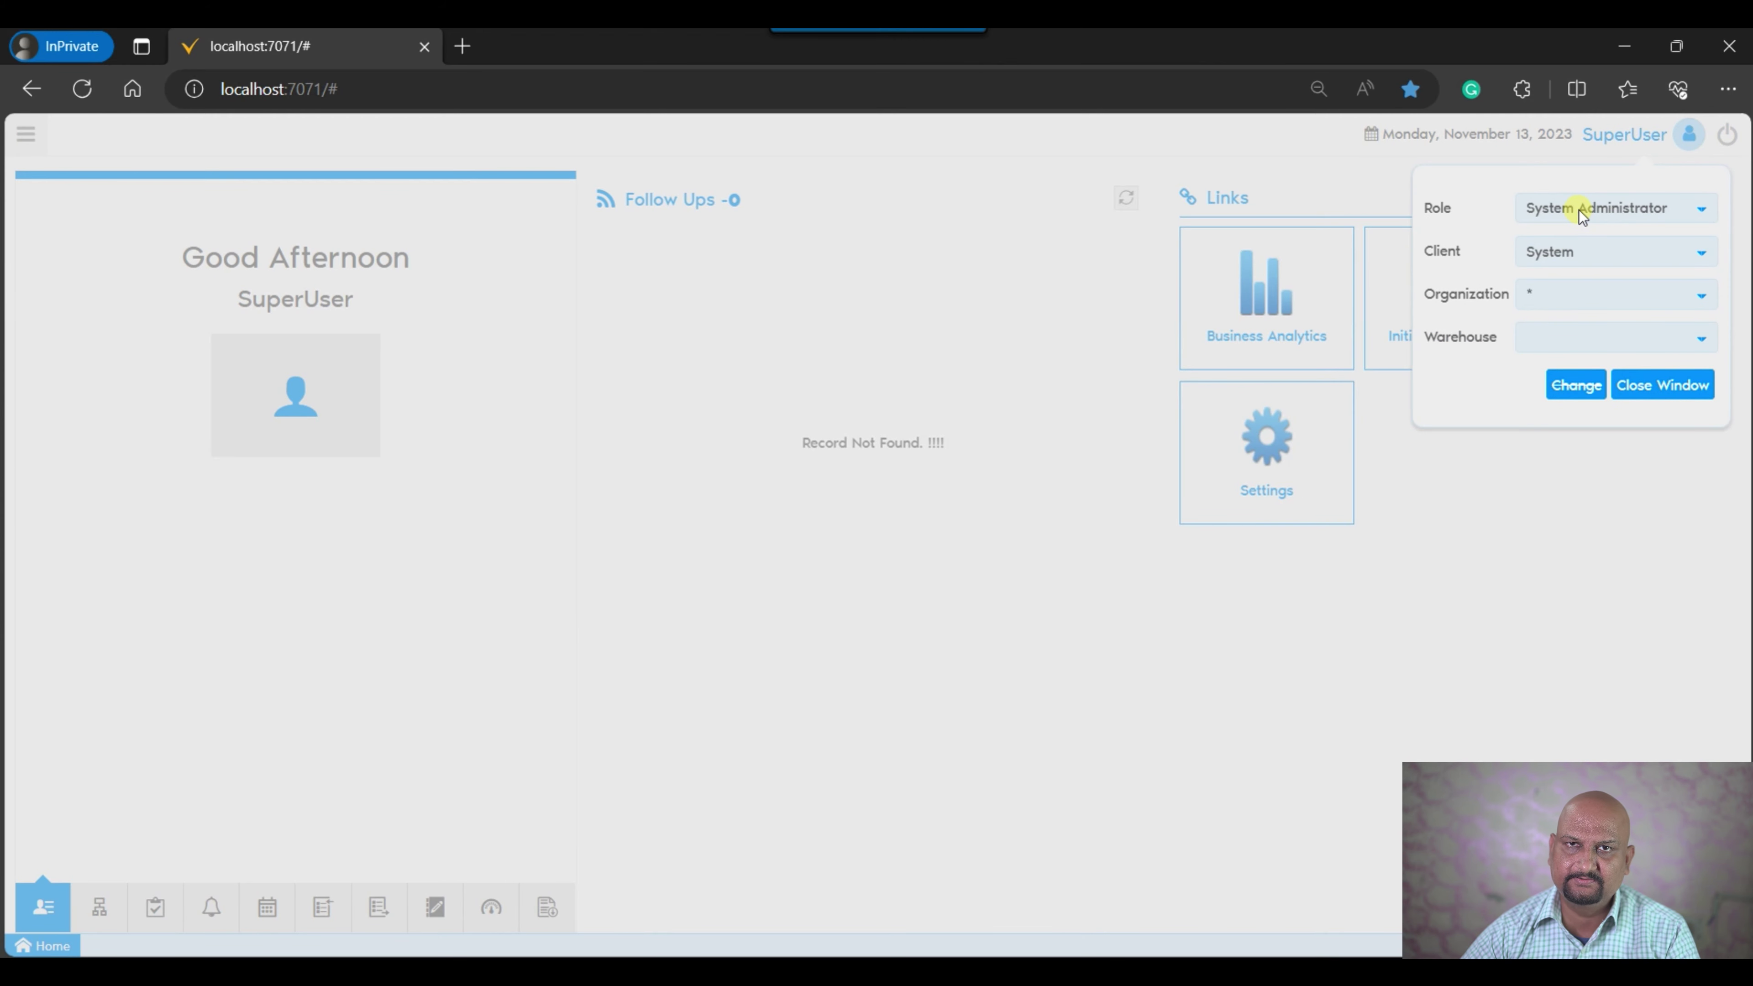
click(955, 312)
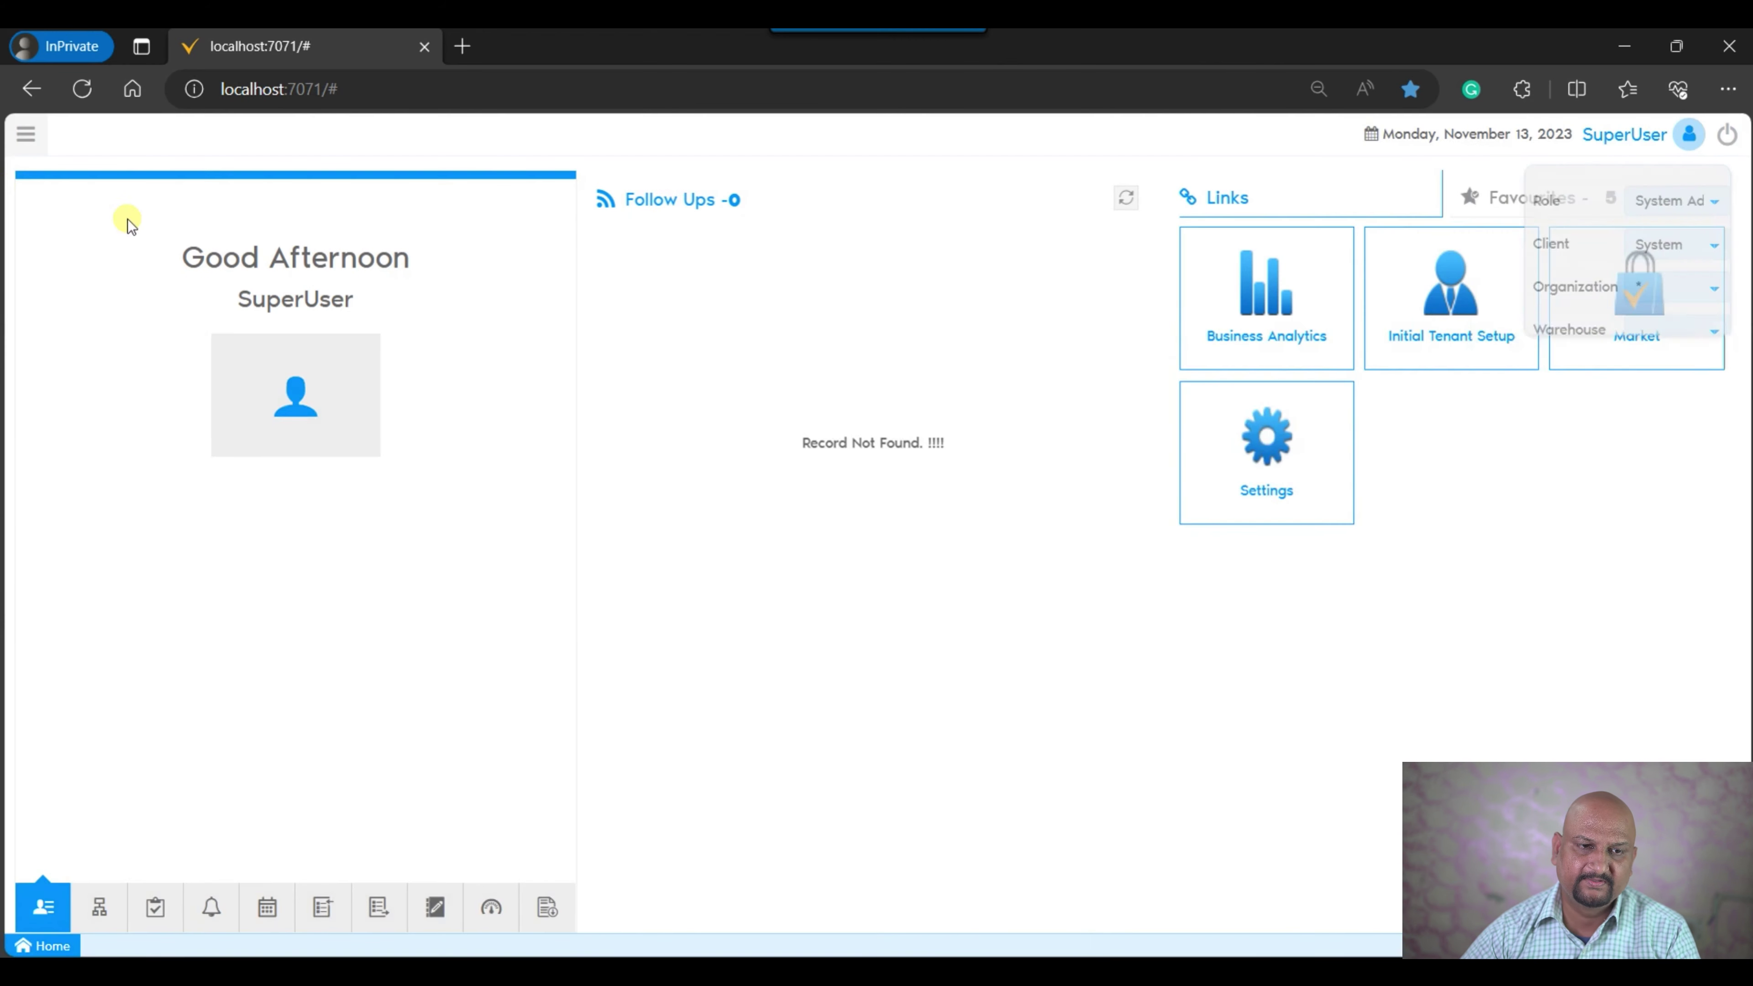
- Open the Screen Configuration window by searching 'screen' in the menu
click(26, 133)
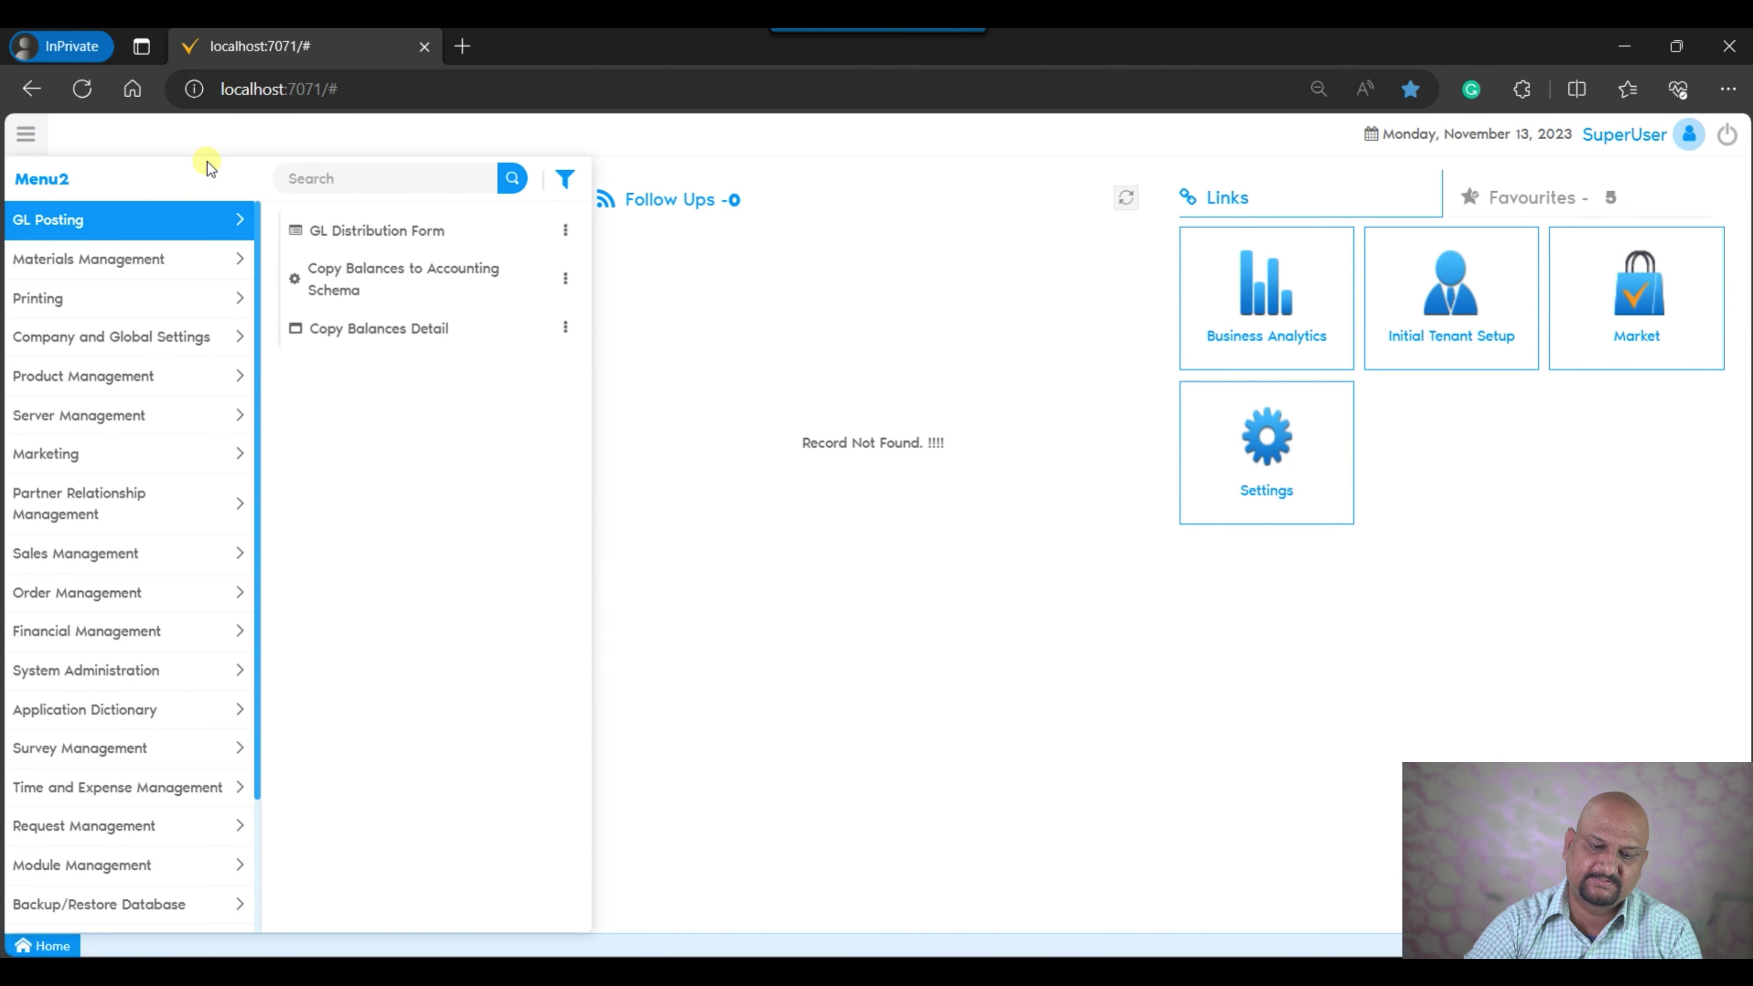
text(screen)
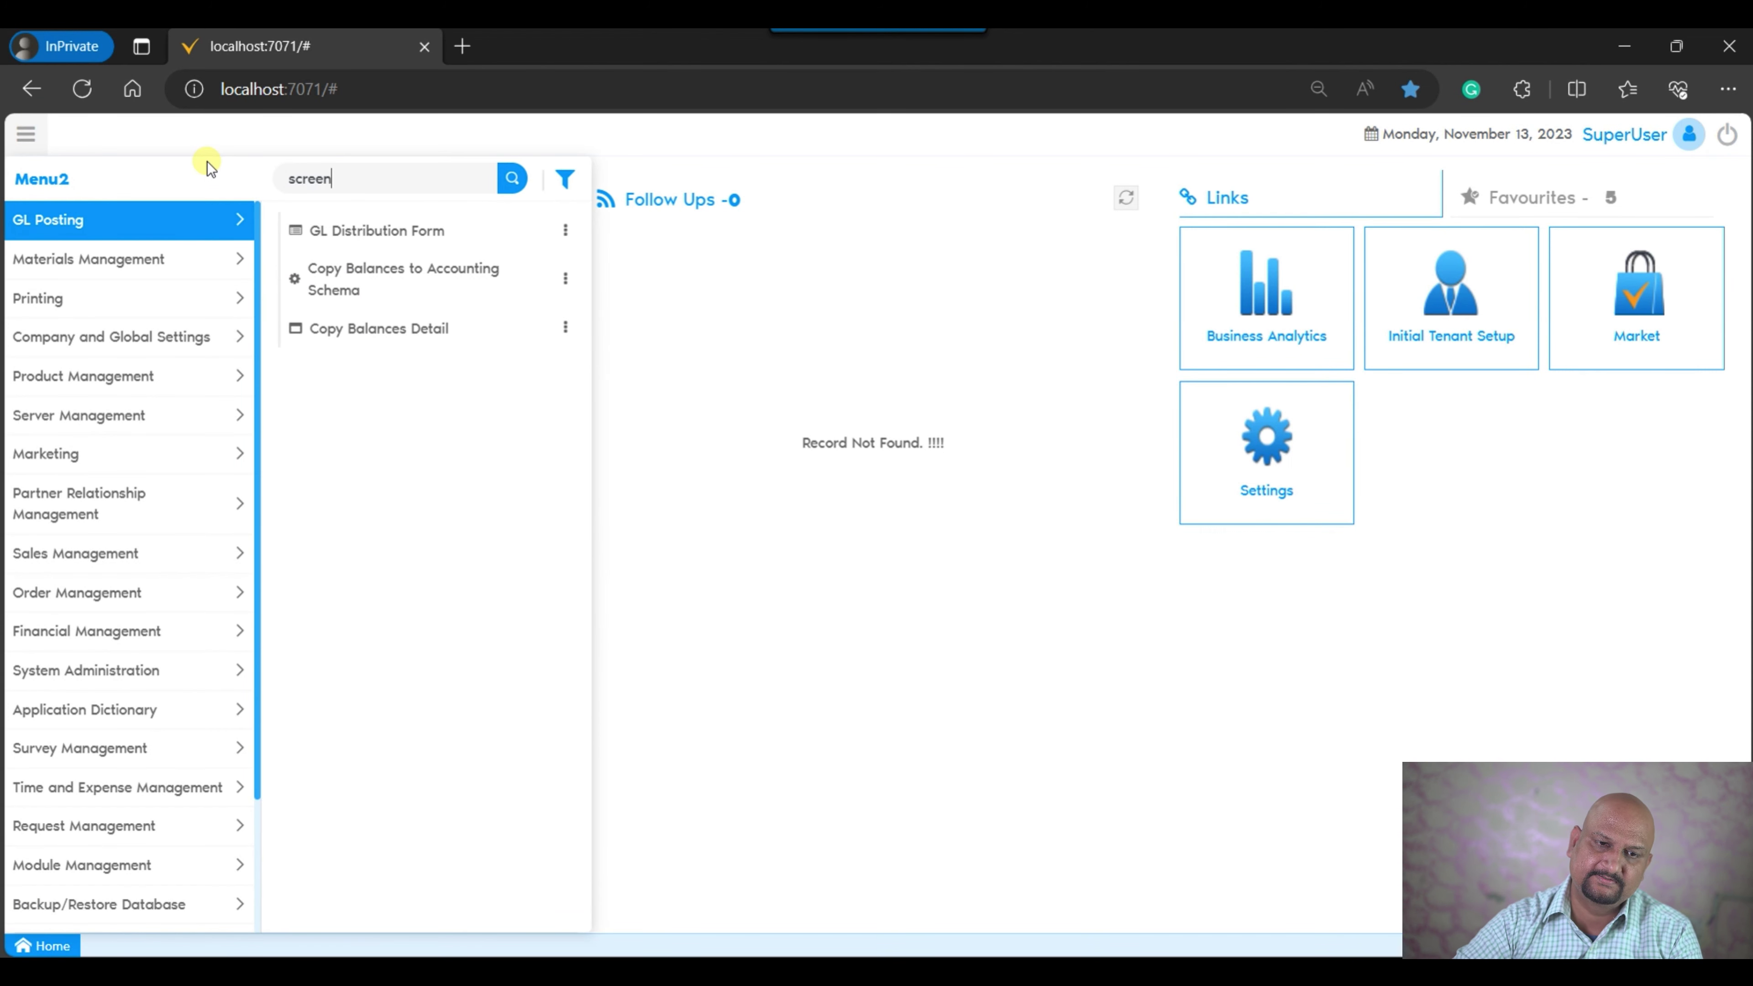
key(Down)
key(Return)
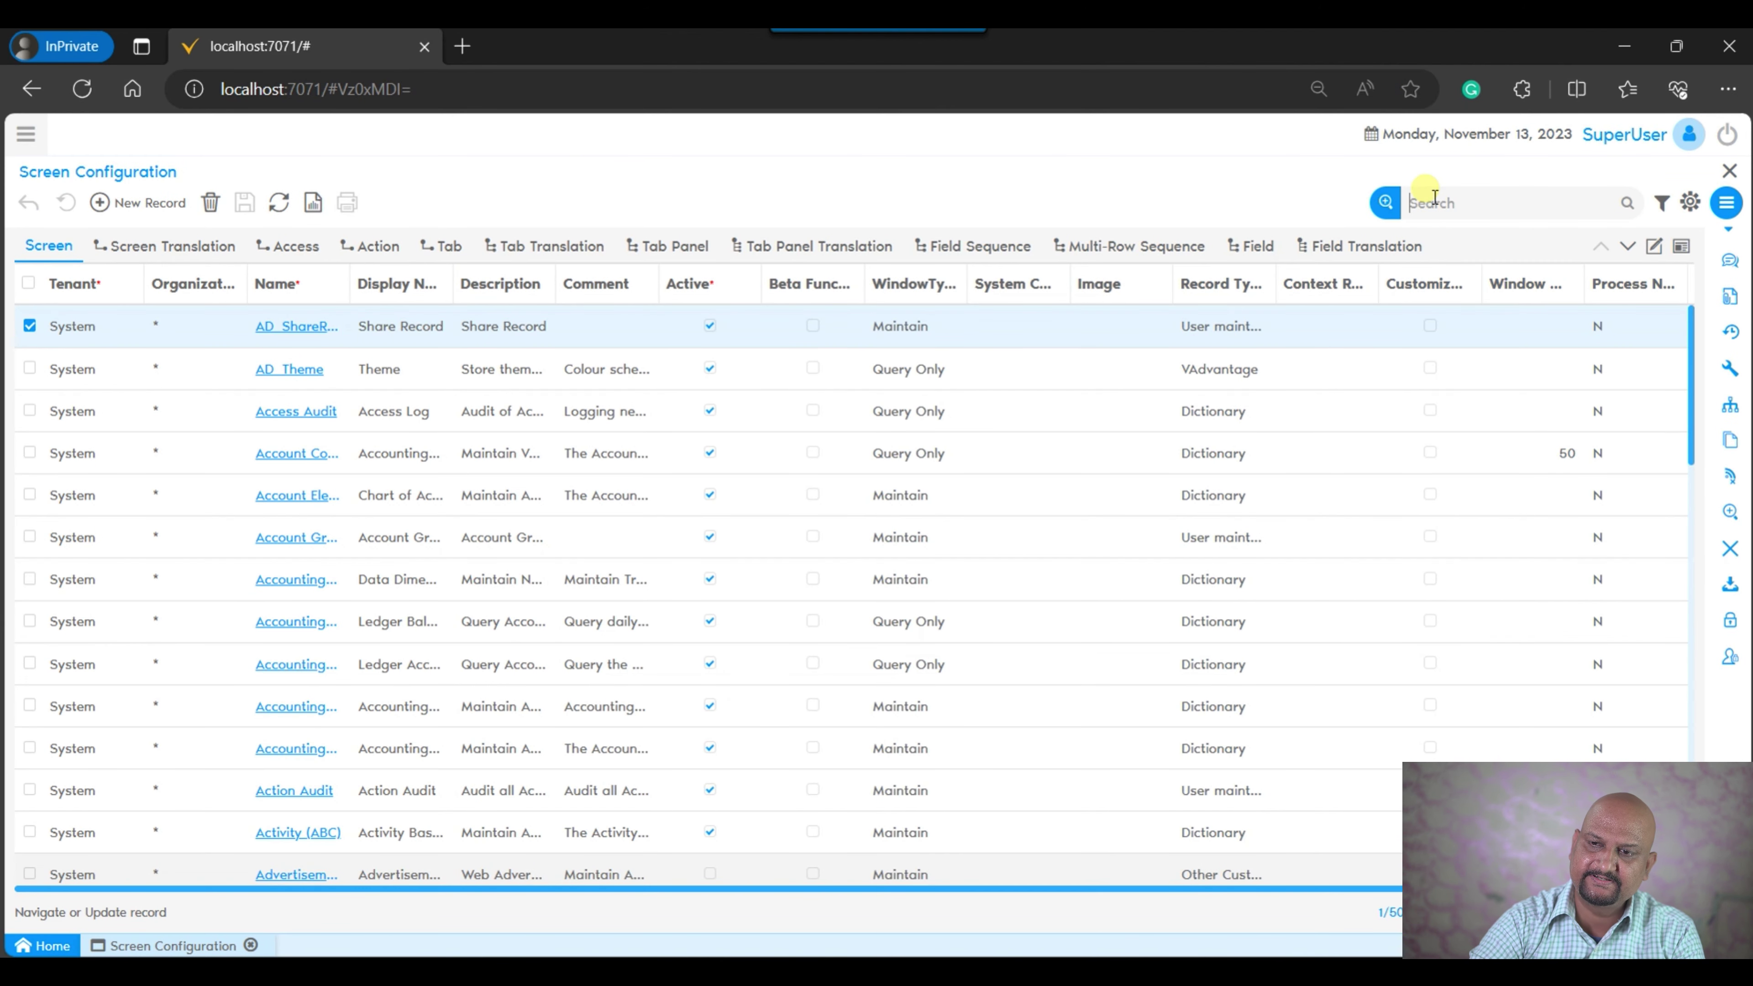
- Open the Invoice (Customer) screen record and show its tabs and fields
key(Return)
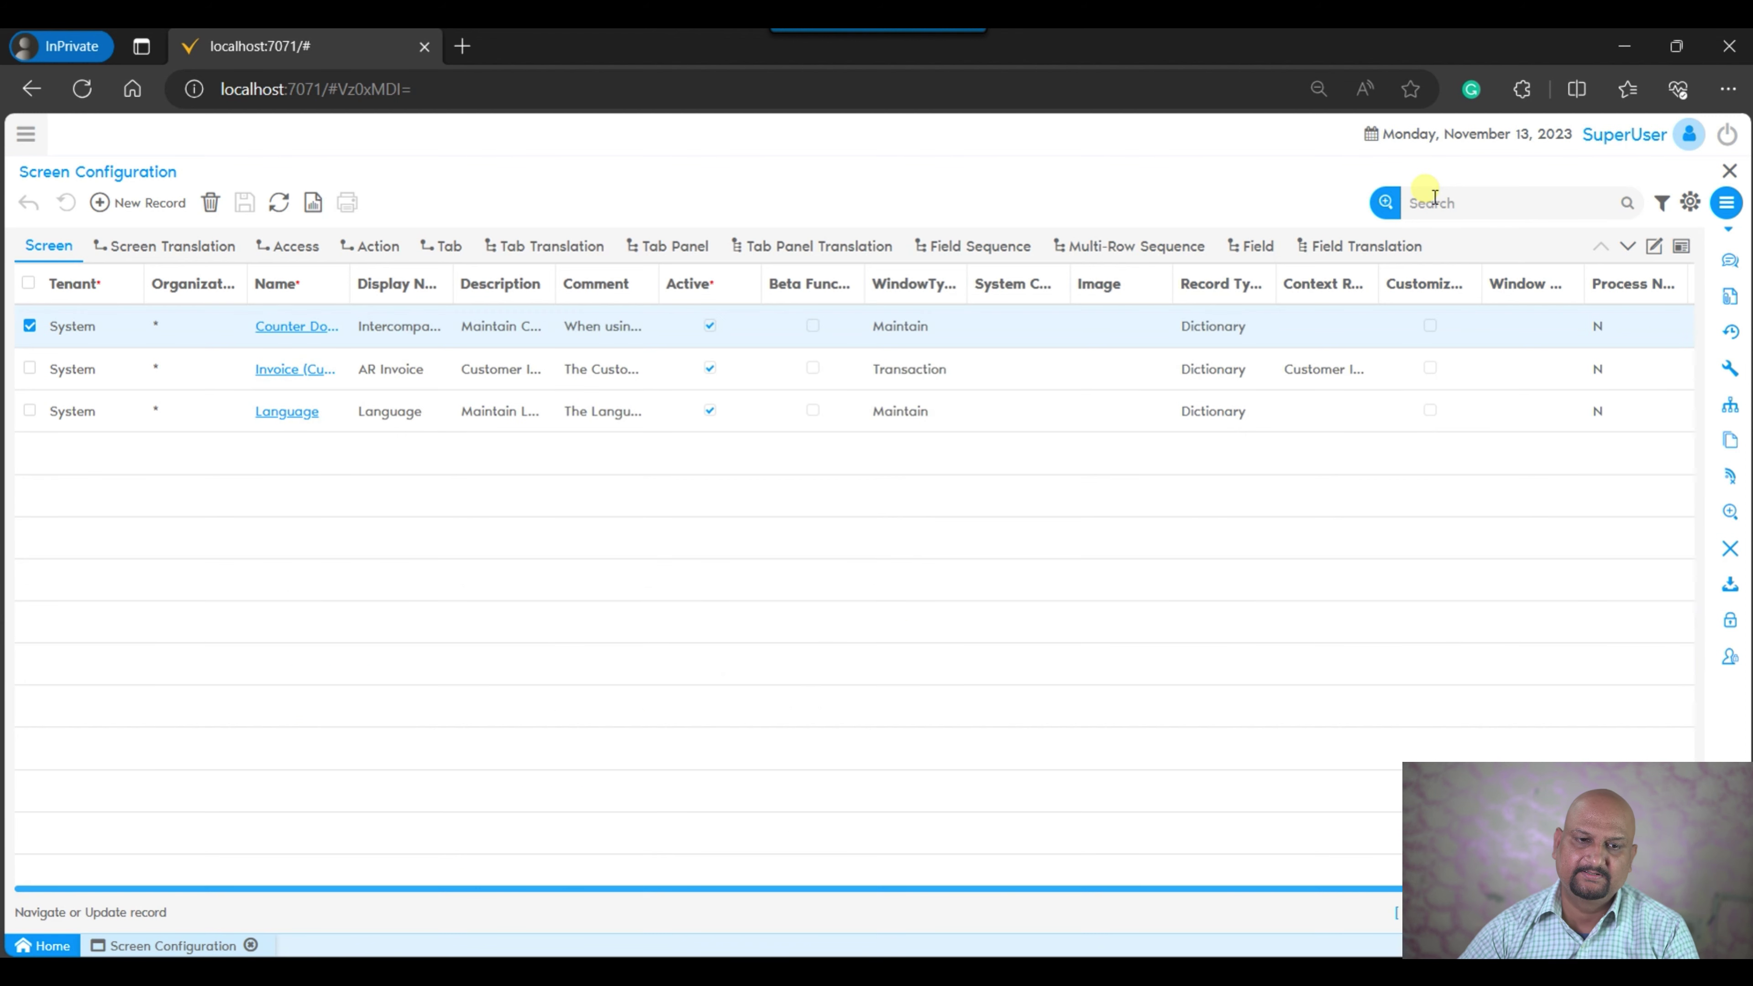
click(321, 373)
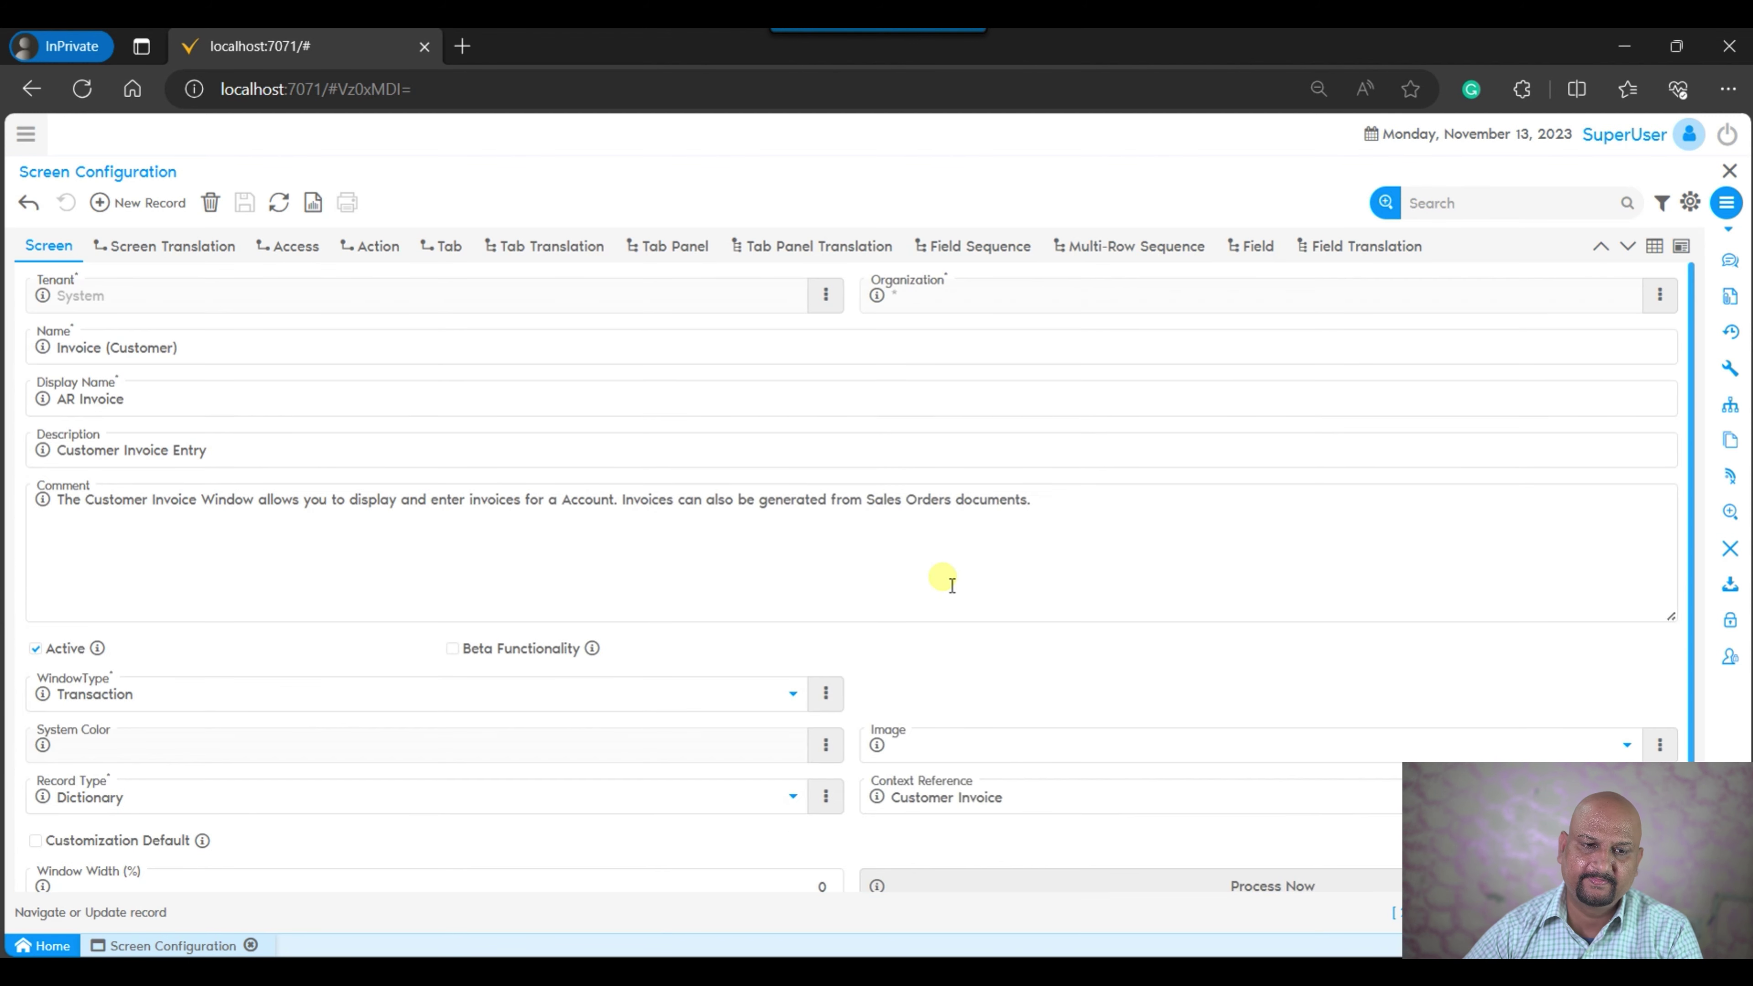
click(448, 247)
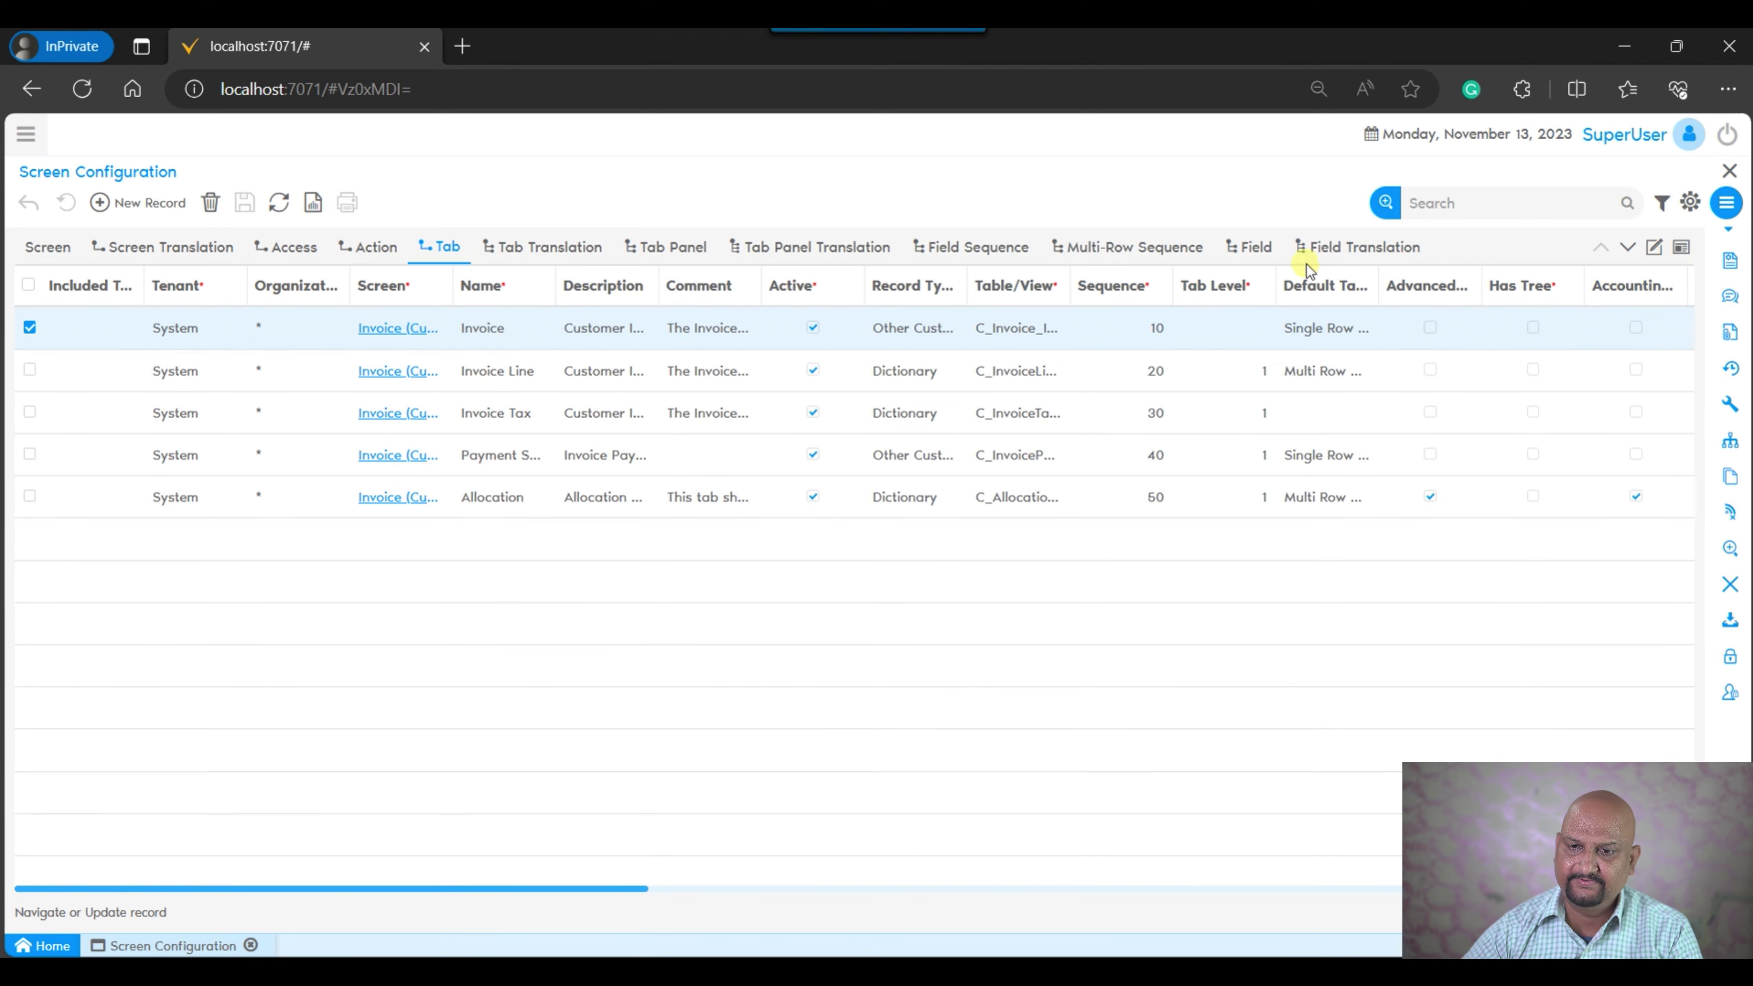
click(1250, 246)
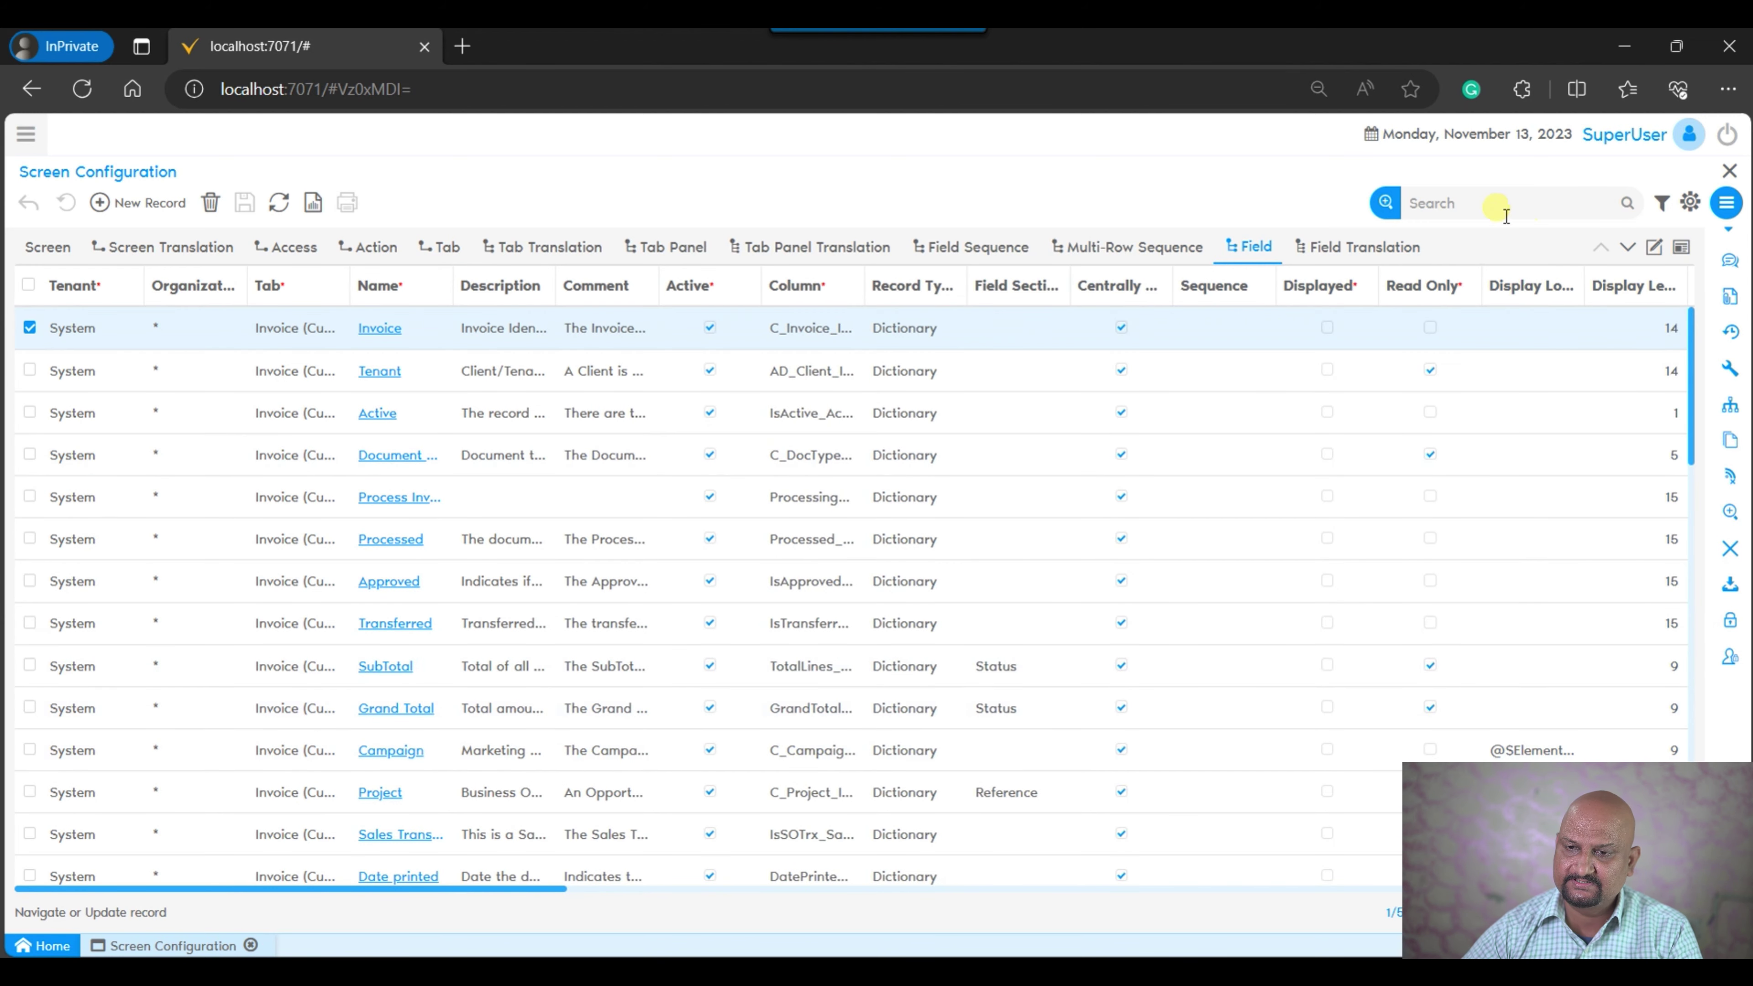
scroll(452, 352, down, 6)
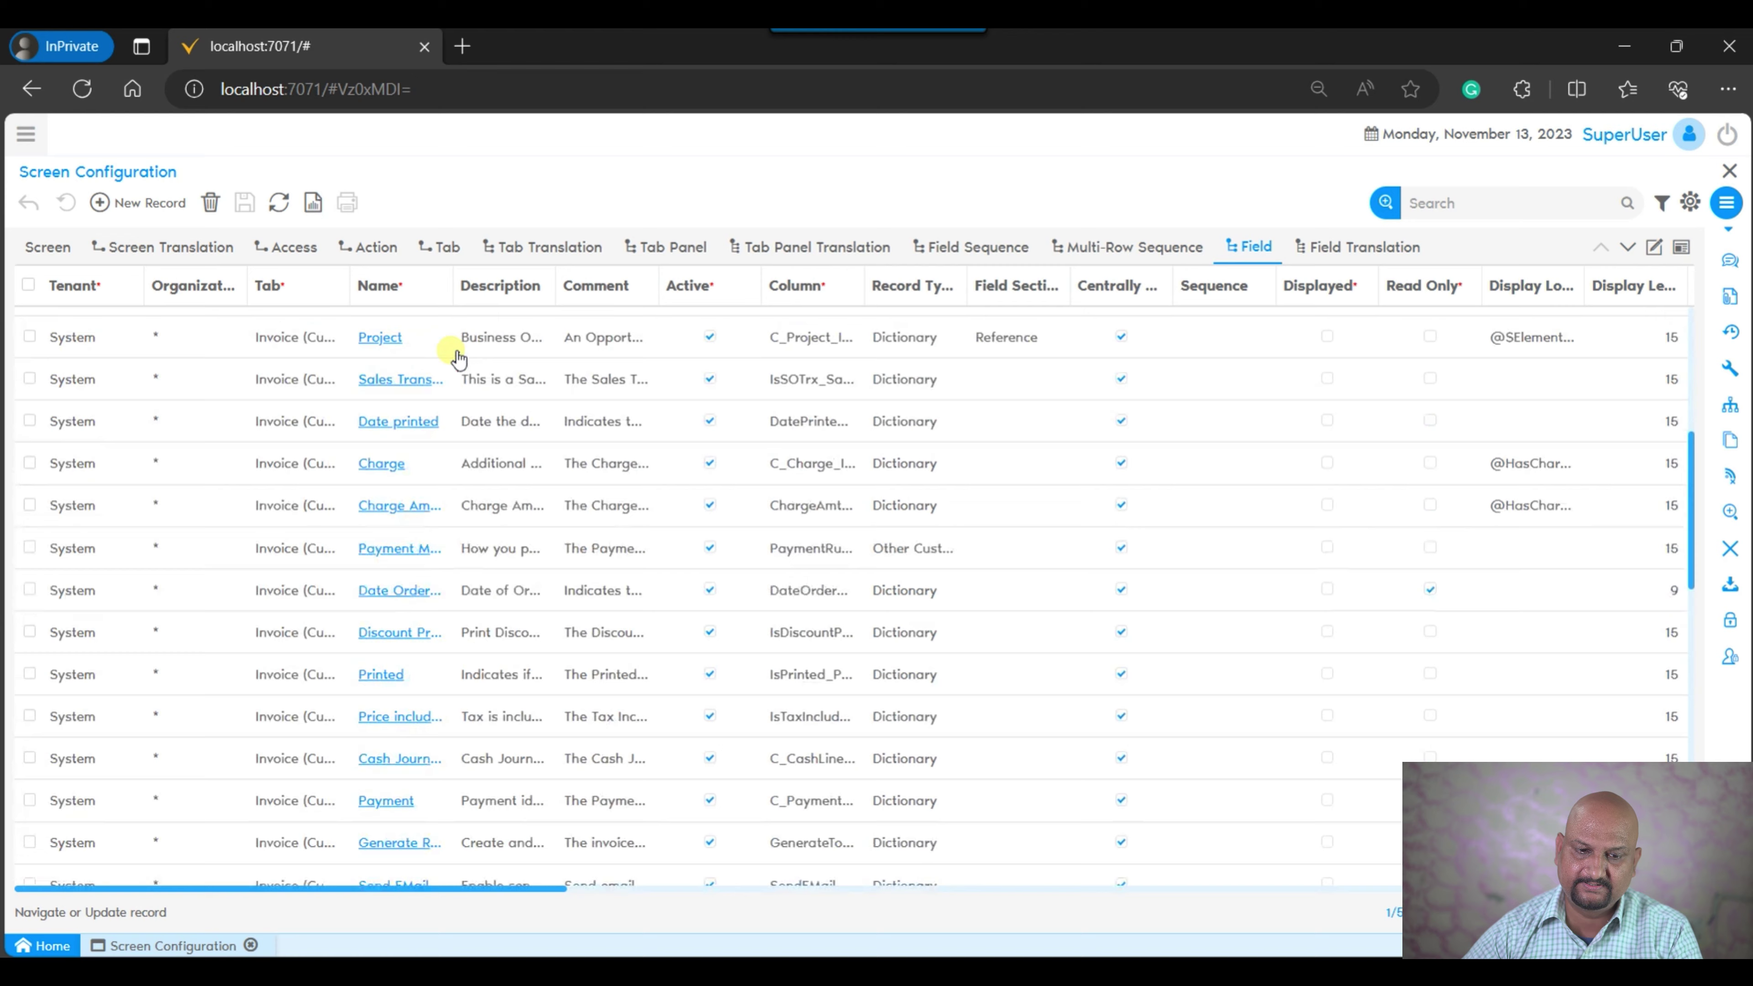
scroll(452, 354, up, 6)
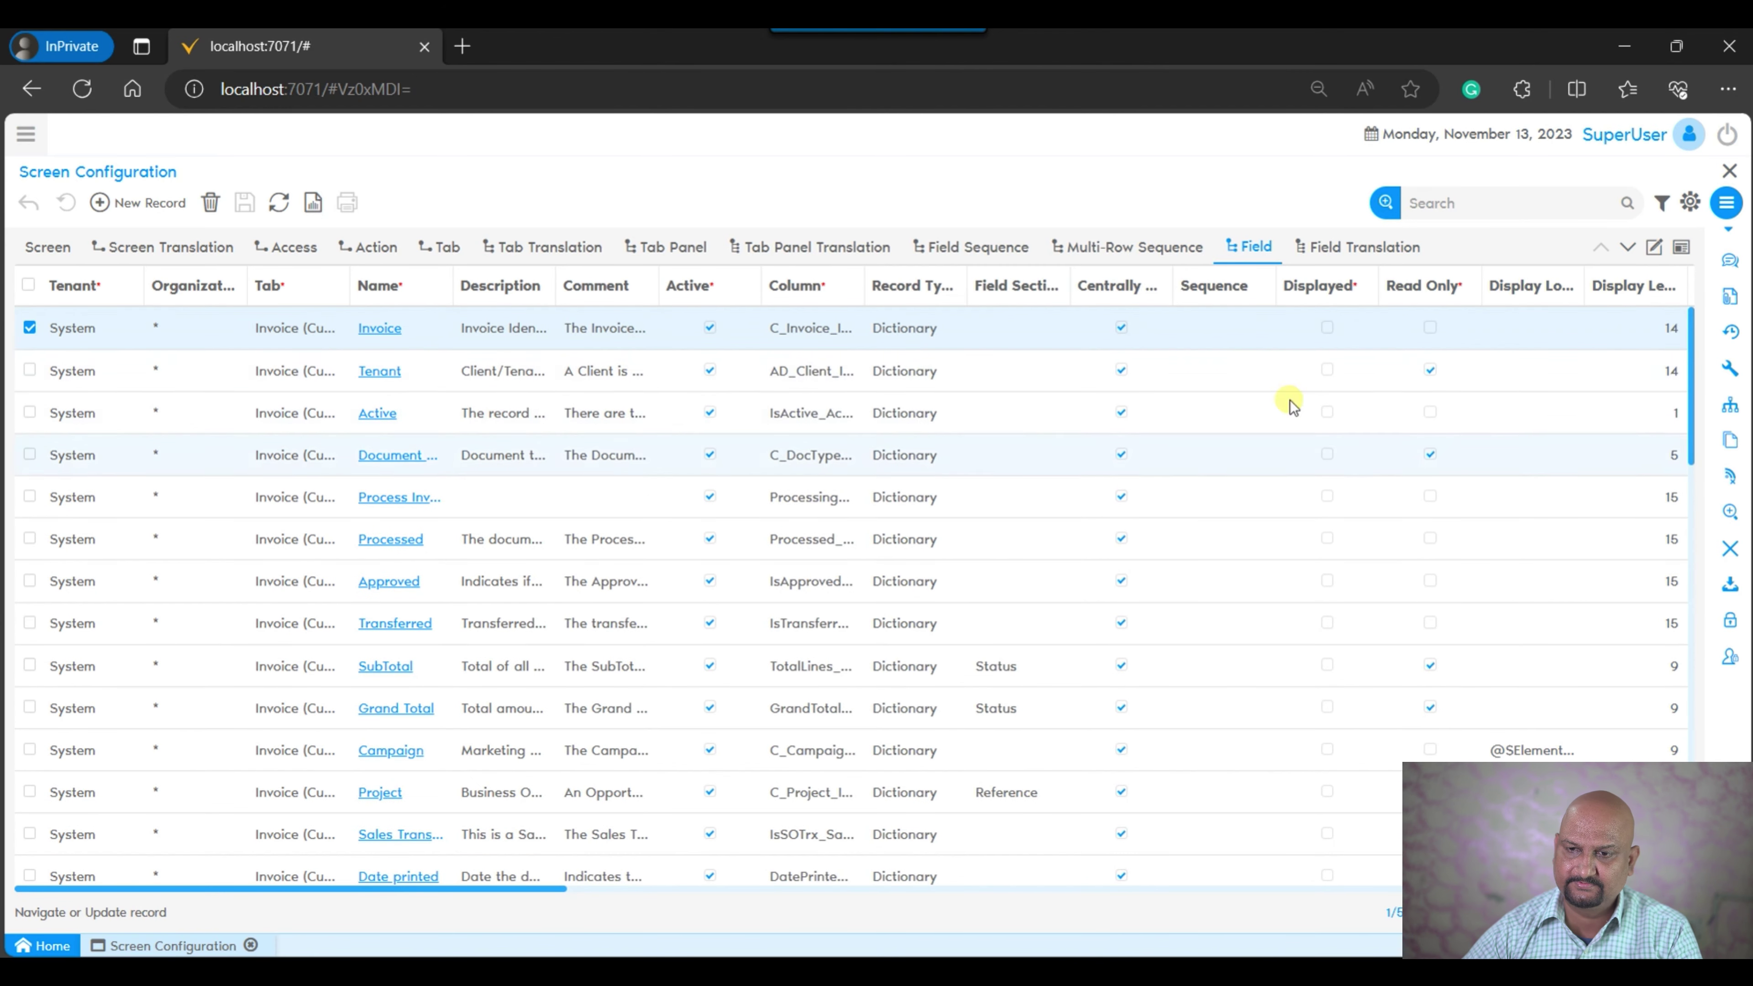
- Filter fields by 'account', mark Account Date as Read Only, and save
click(1537, 221)
text(a)
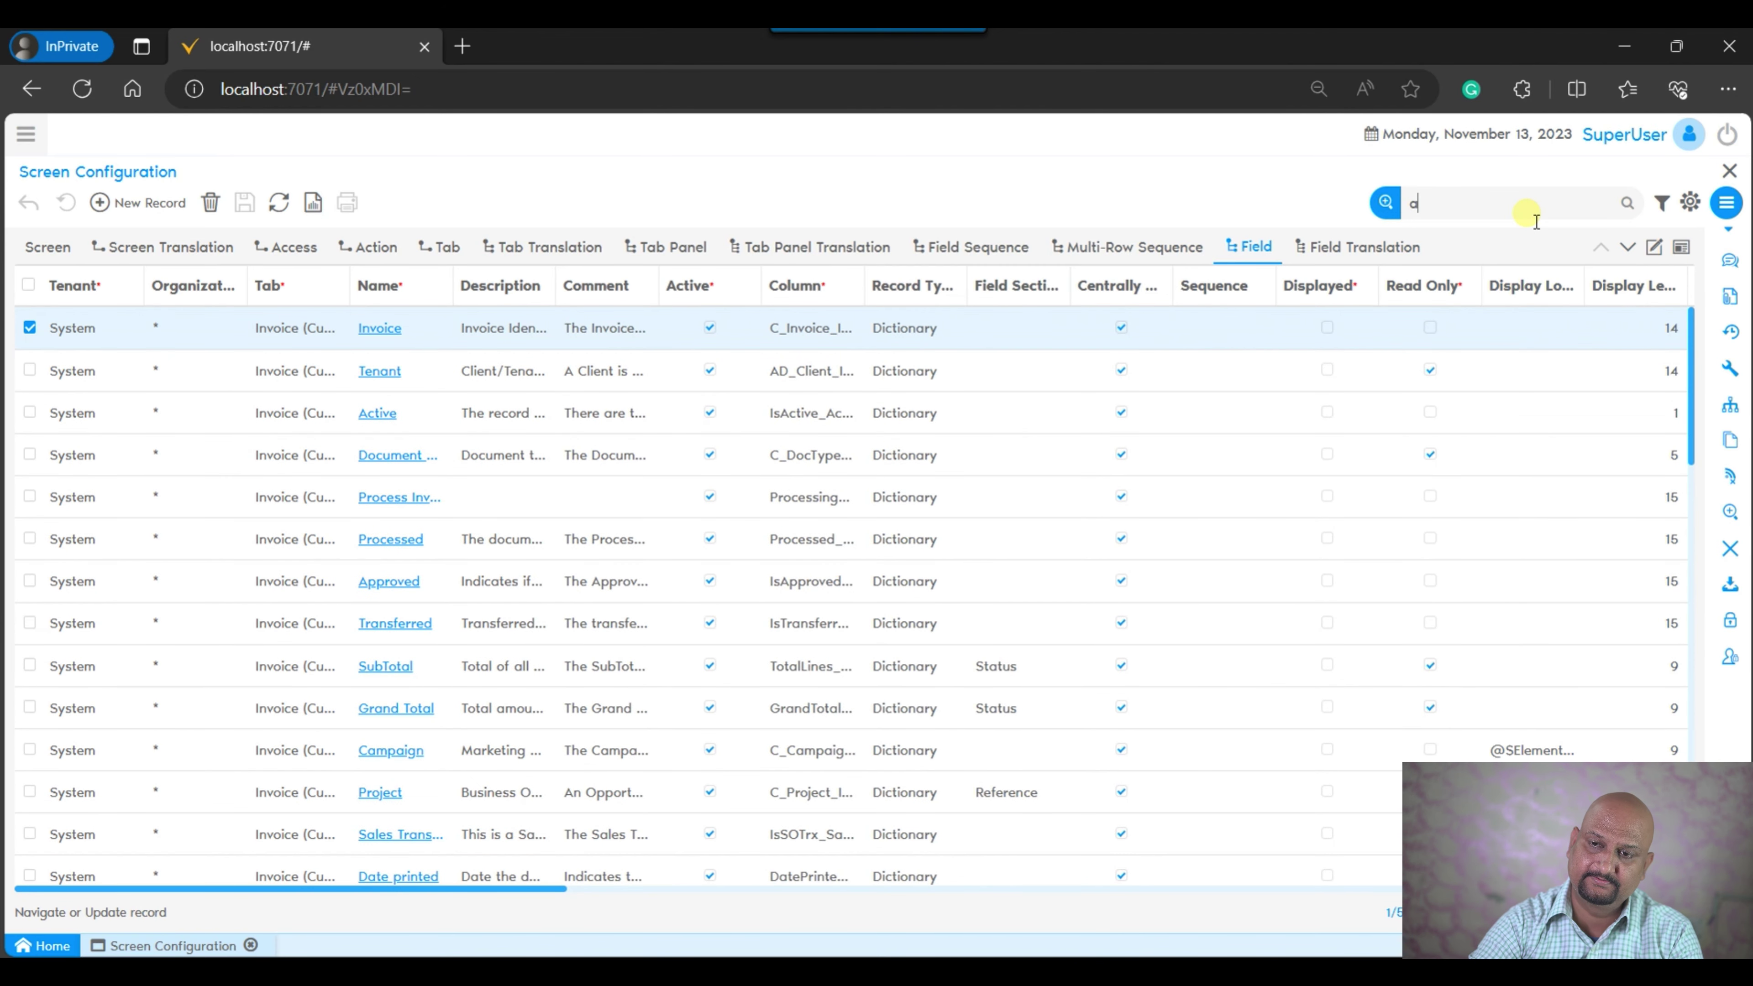
text(ccount)
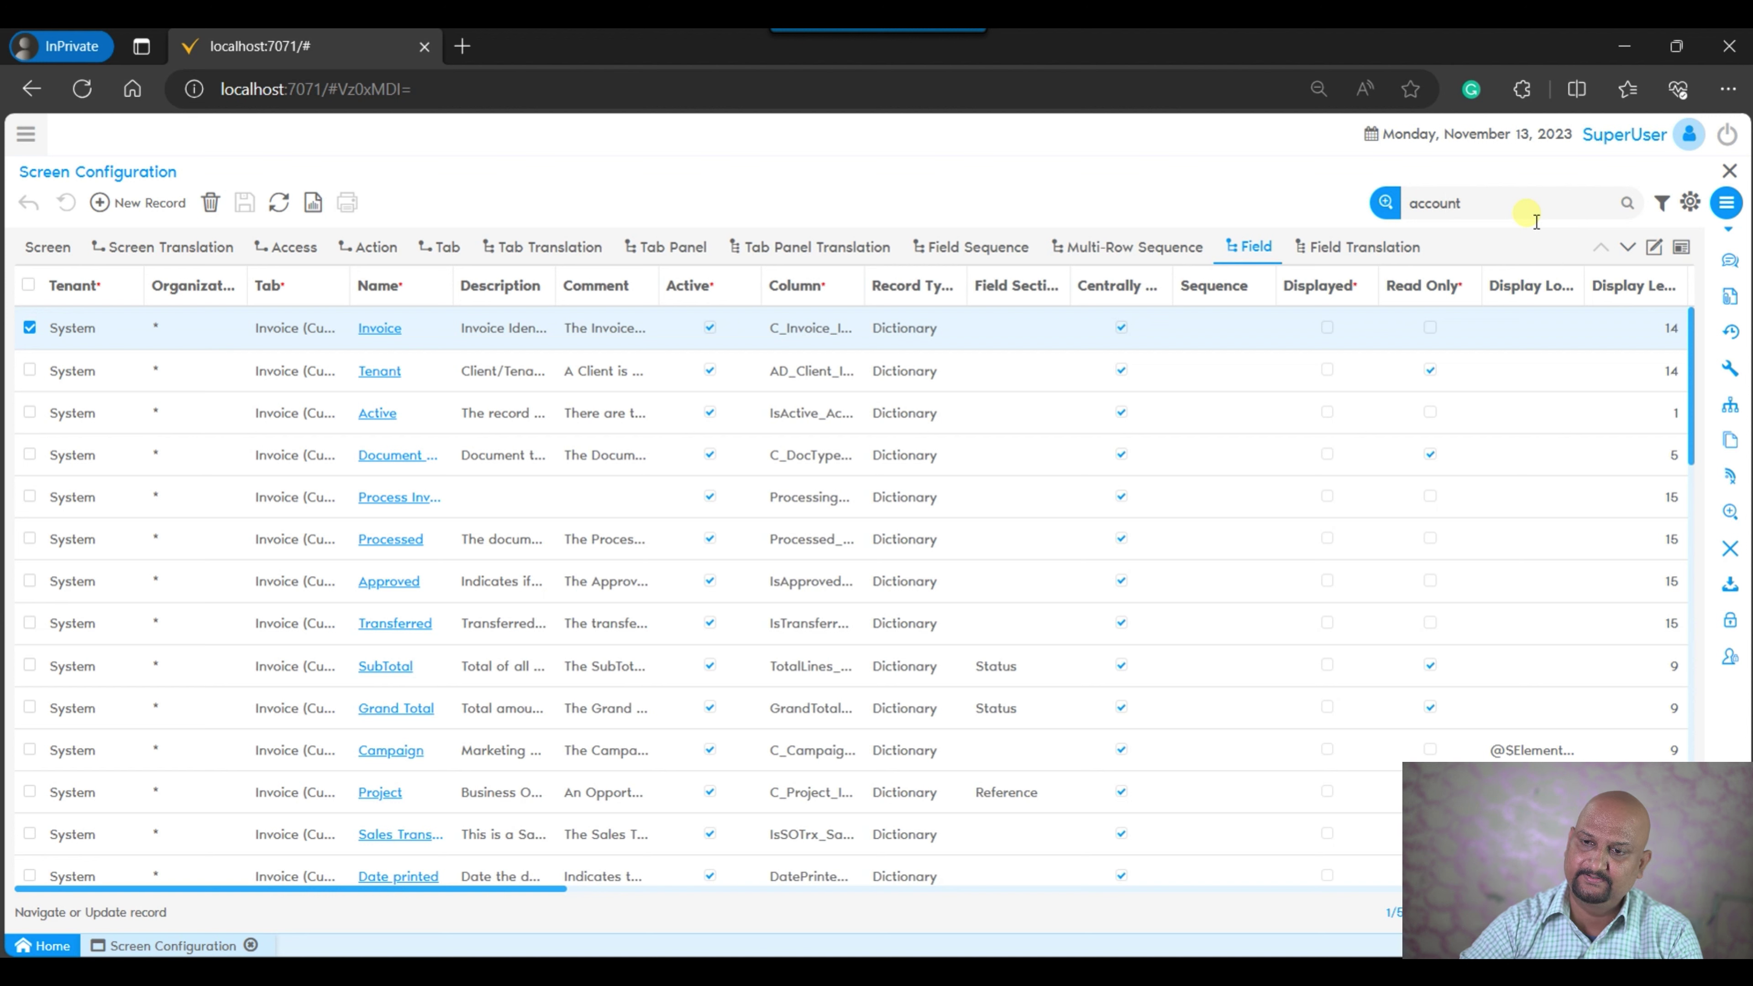
key(Return)
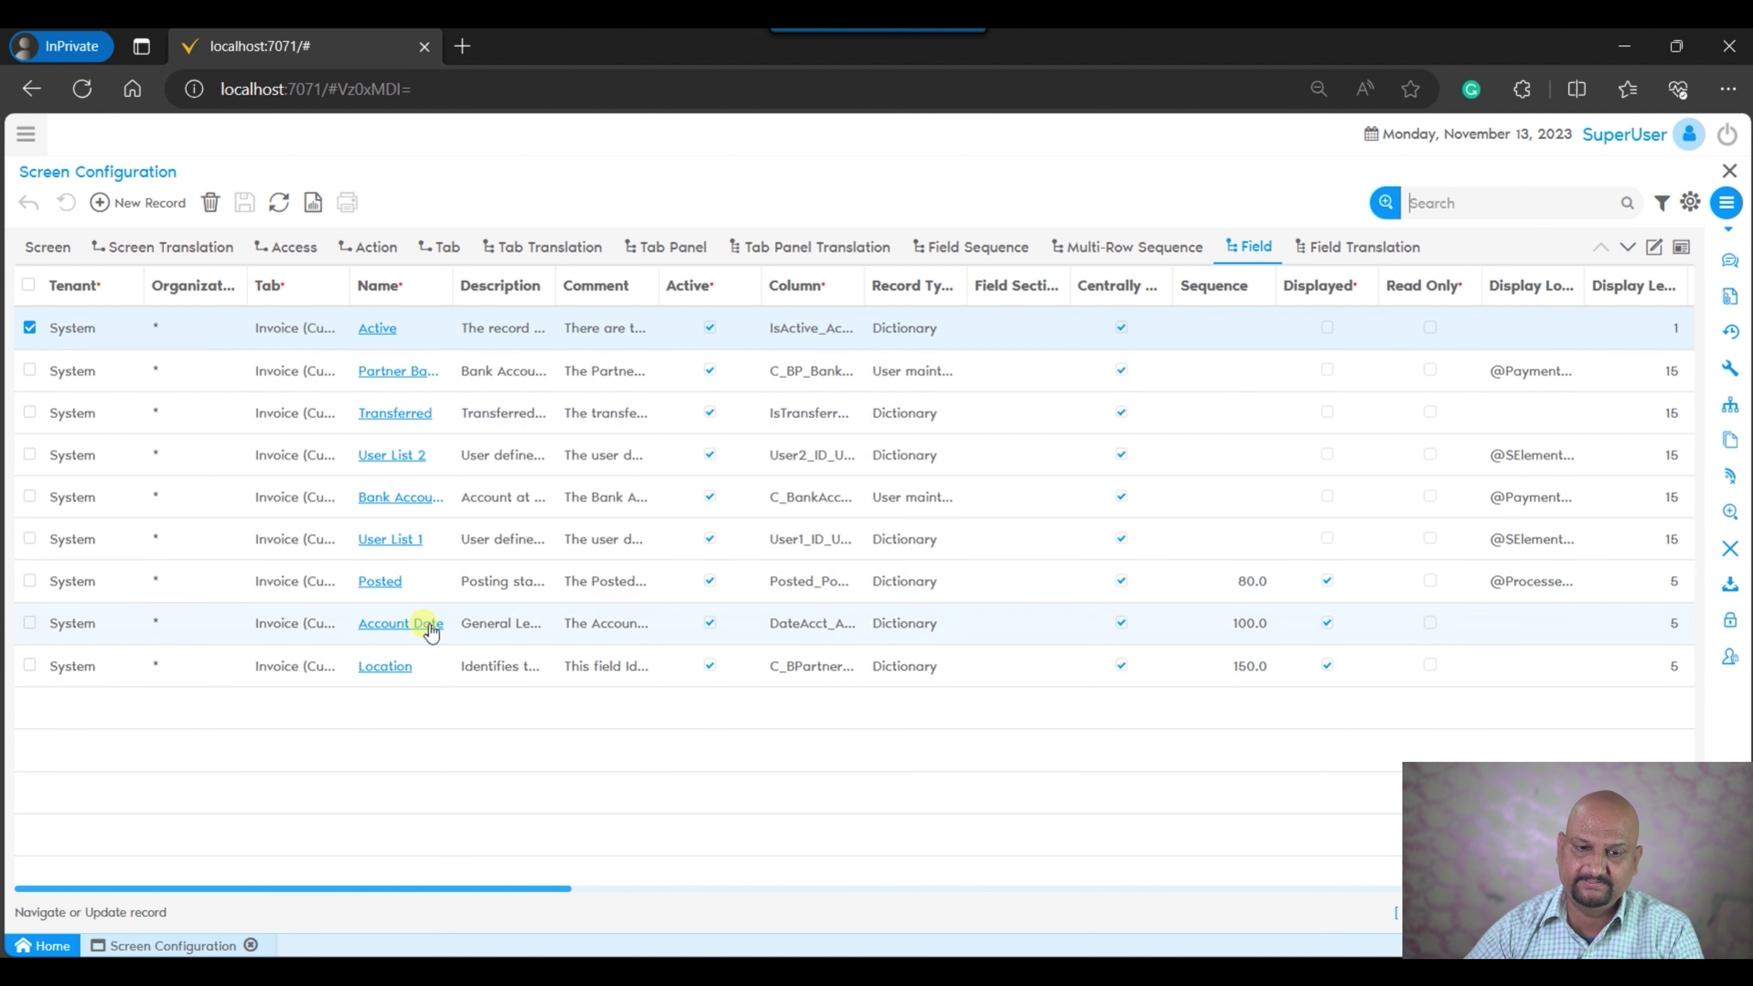
click(400, 623)
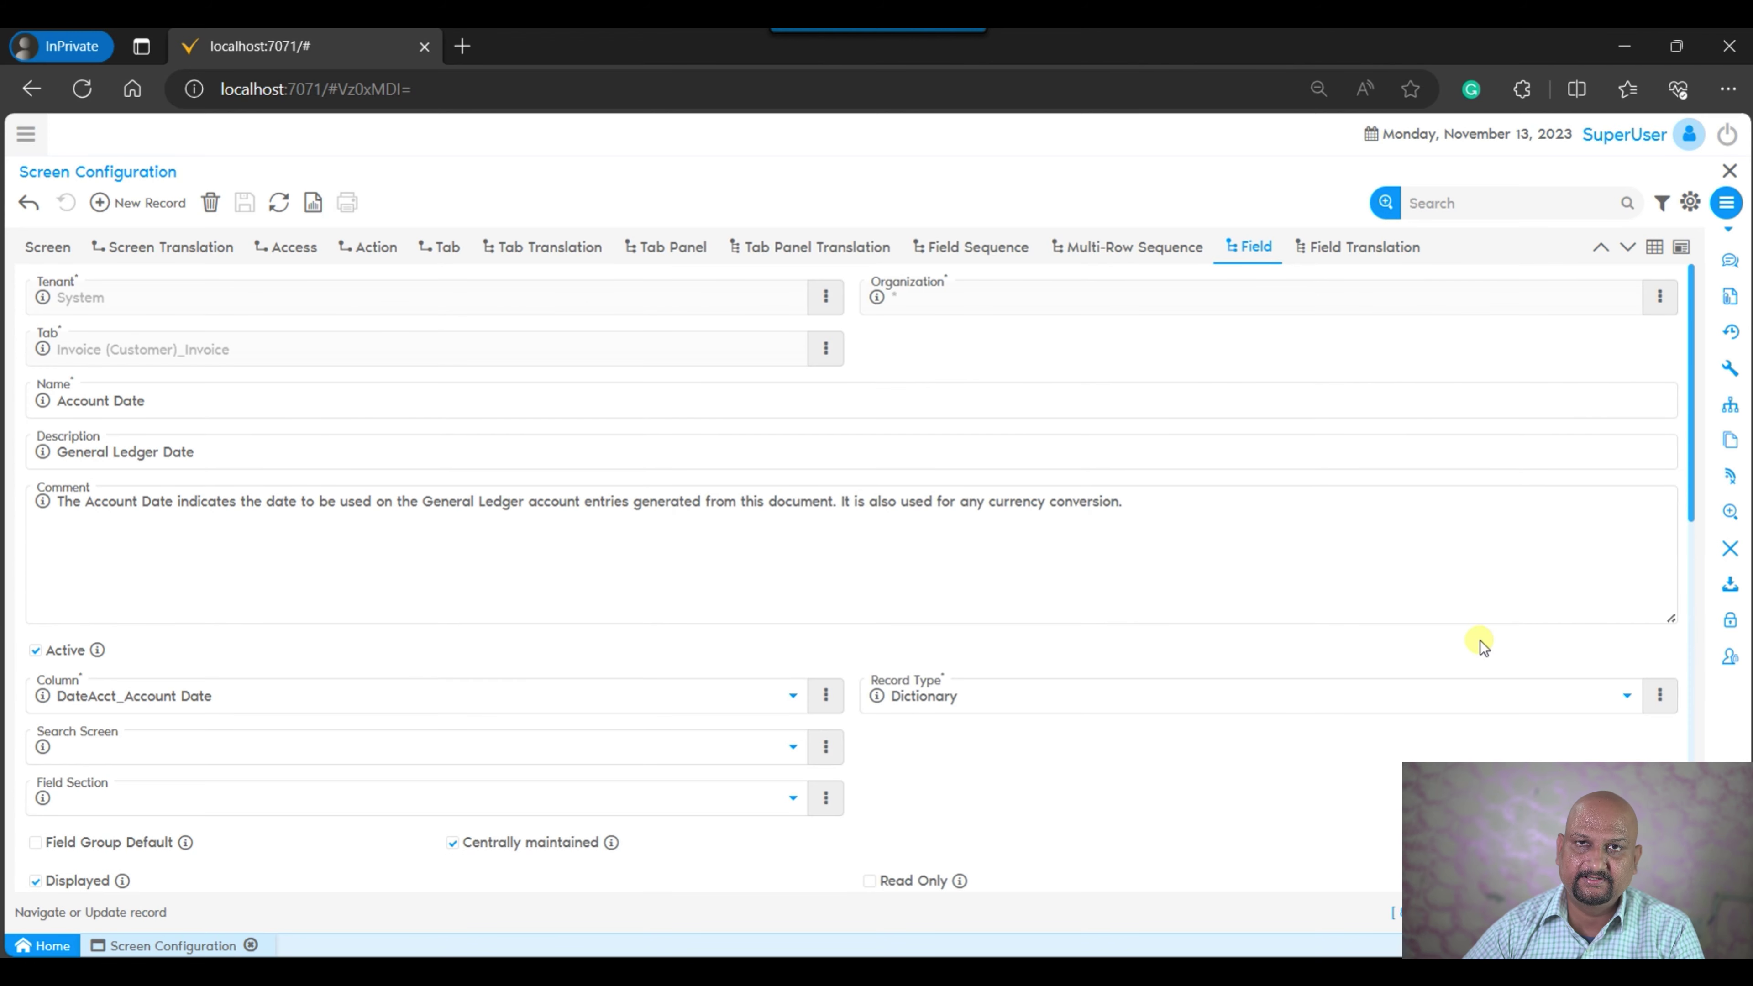
scroll(1474, 645, down, 4)
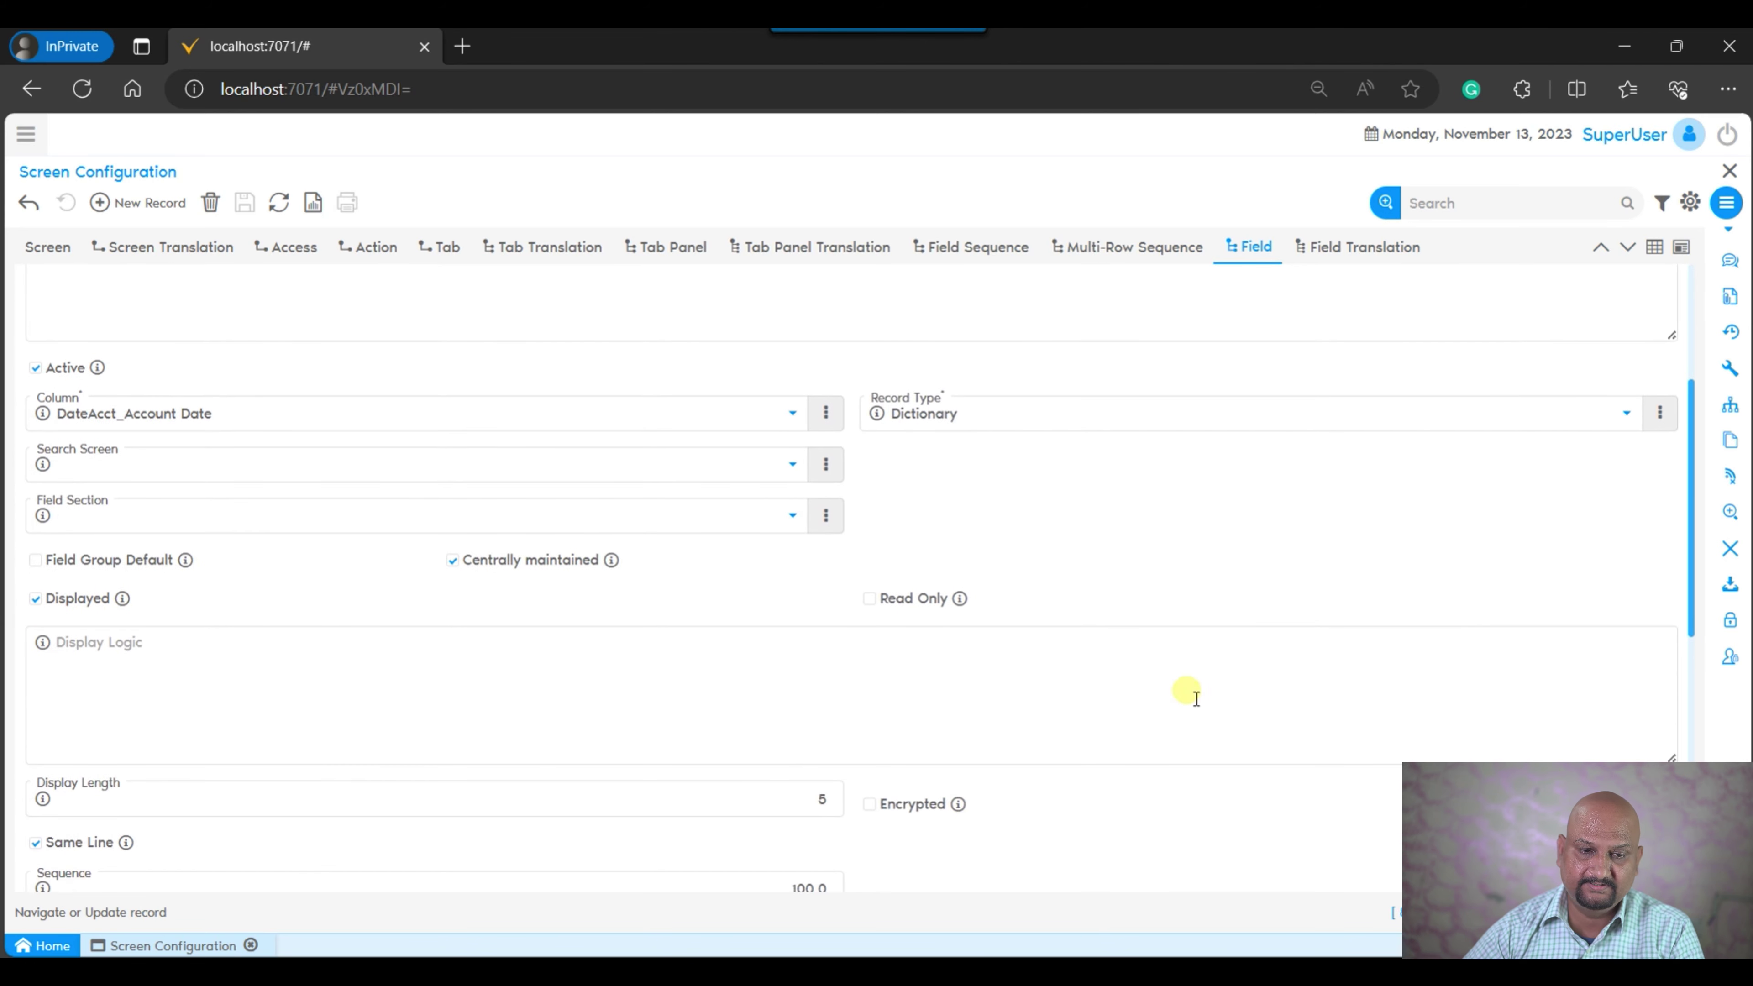
scroll(1207, 687, down, 1)
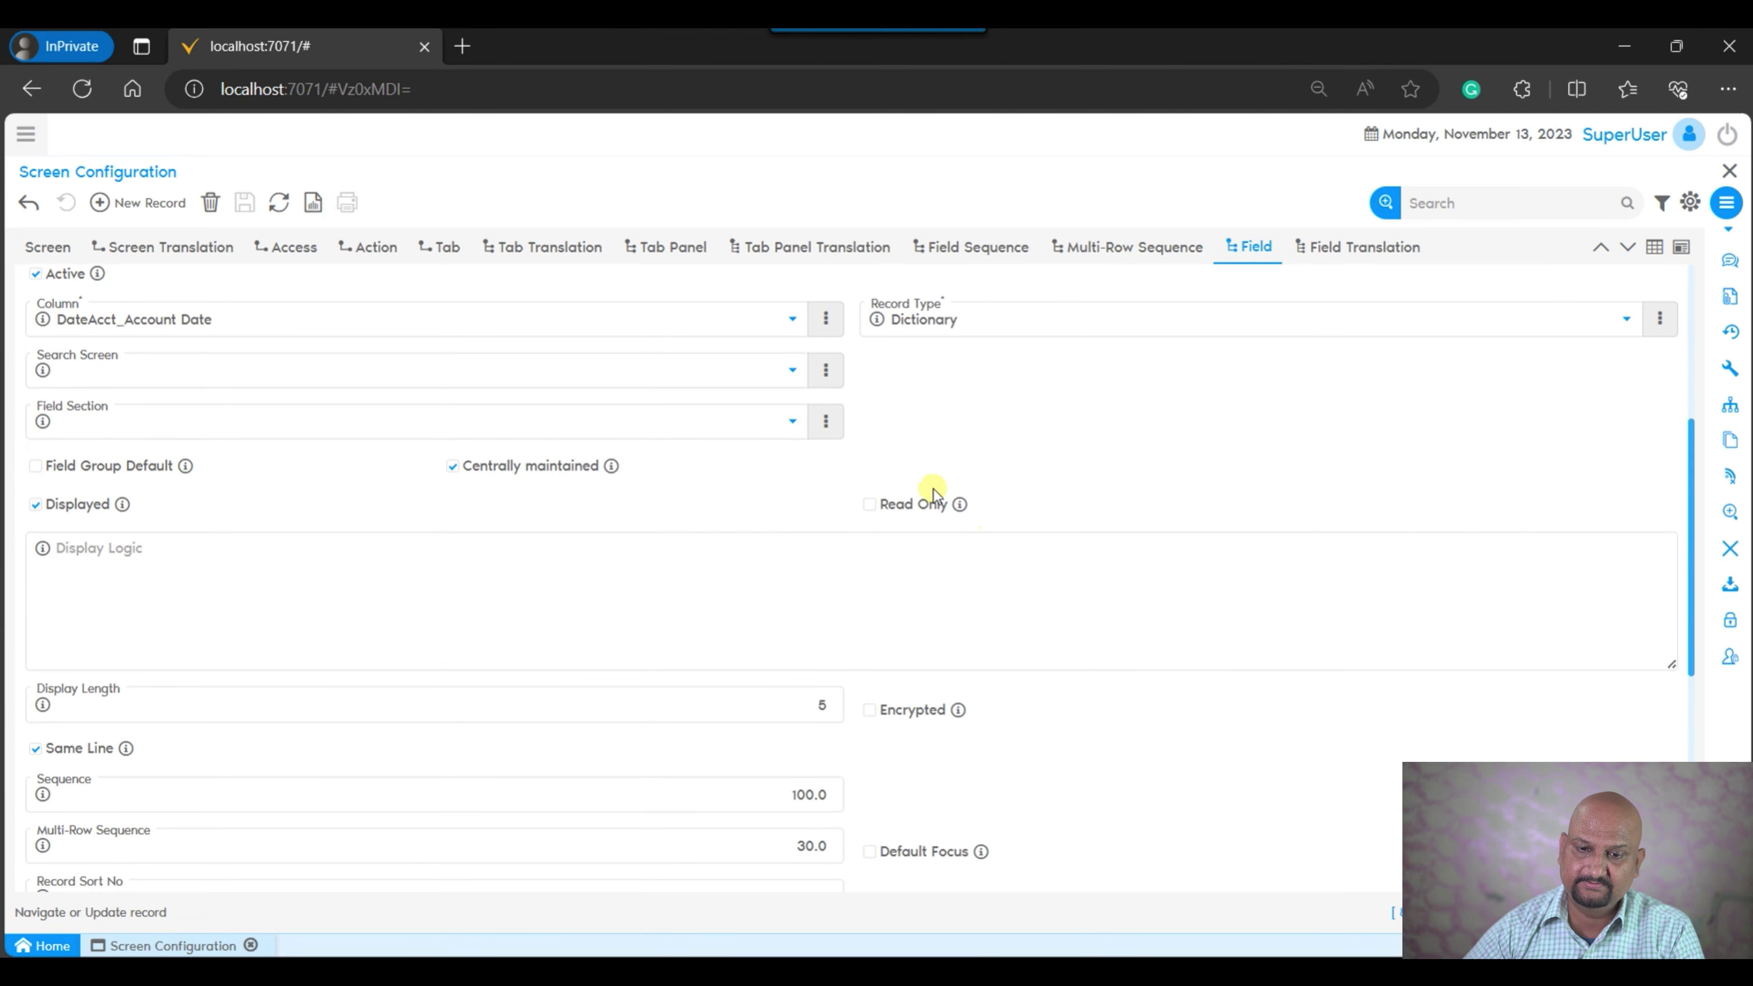
click(871, 506)
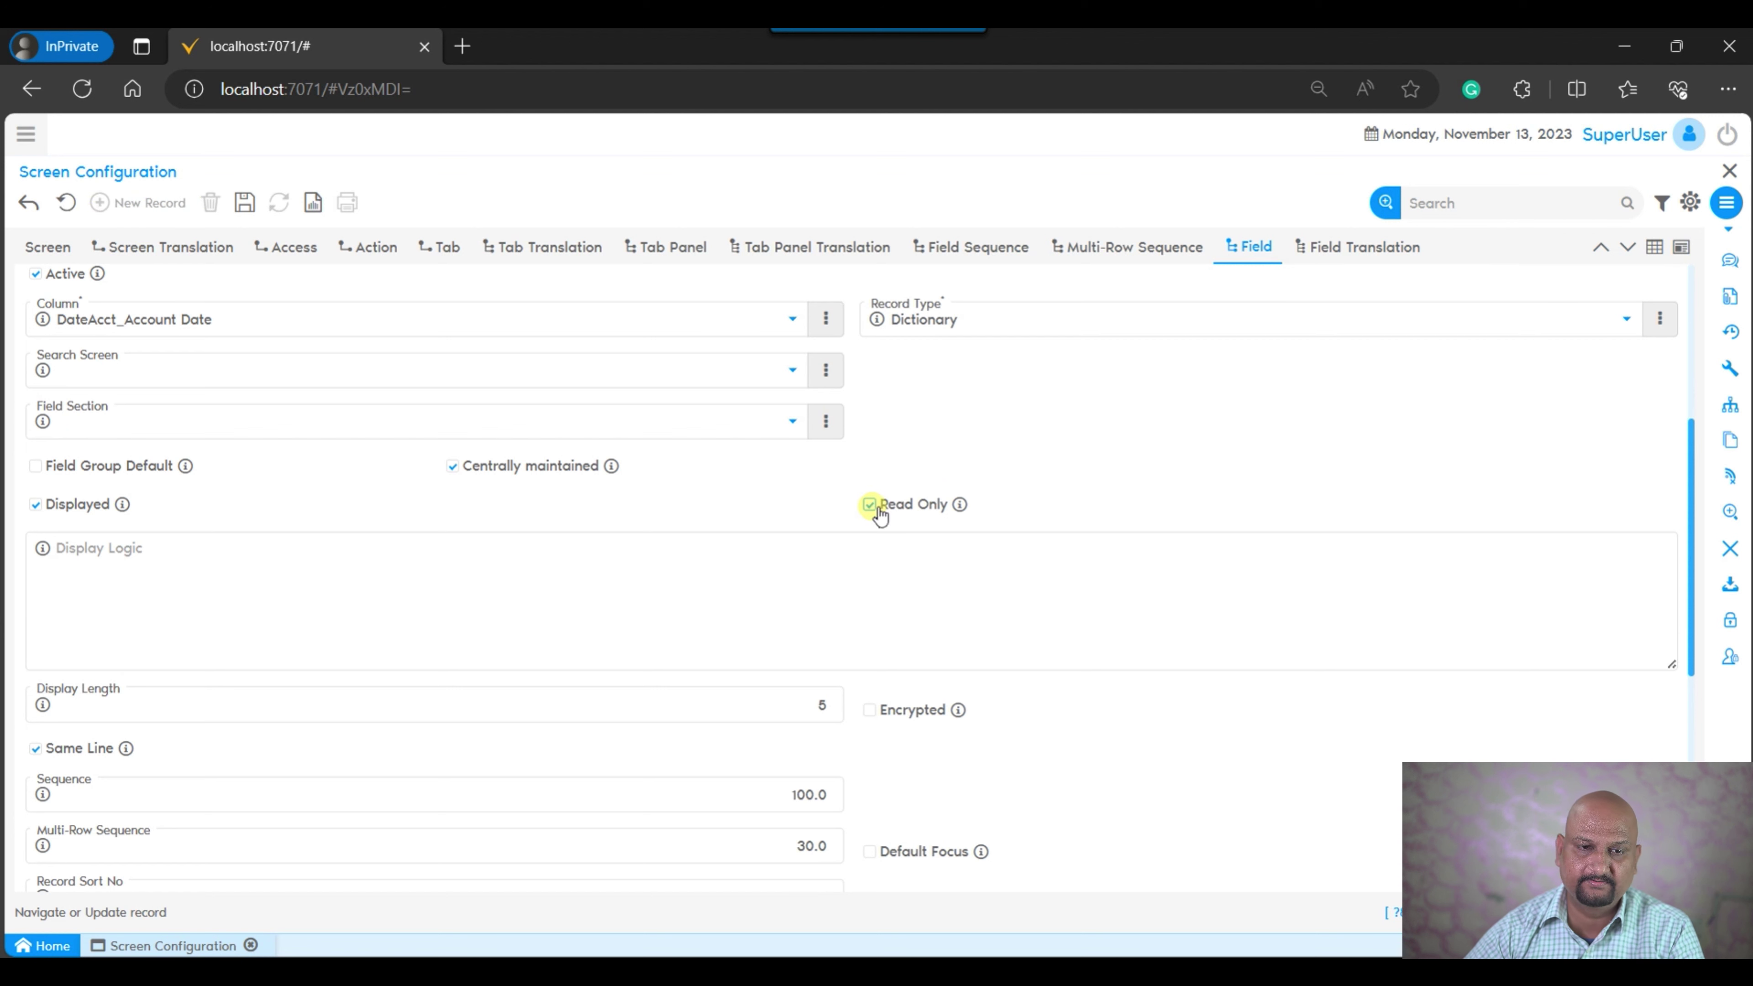
click(244, 203)
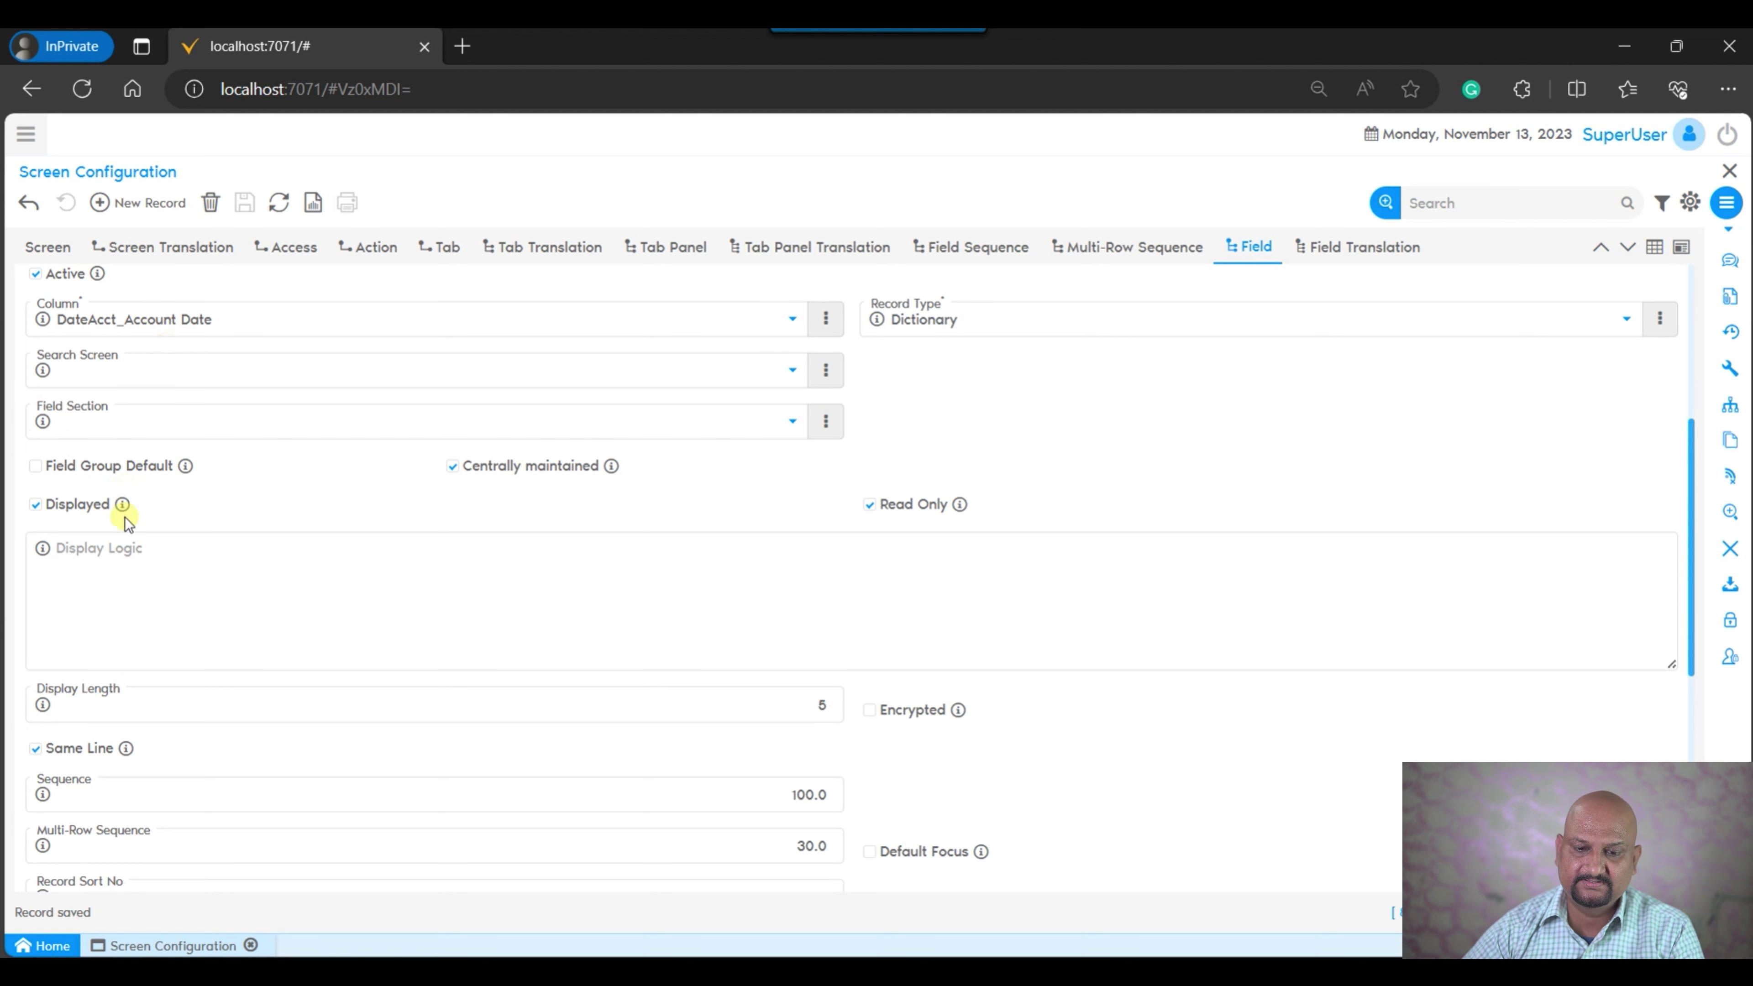
- Close AR Invoice in the other browser window and run the Cache Reset process
mouse_move(1174, 974)
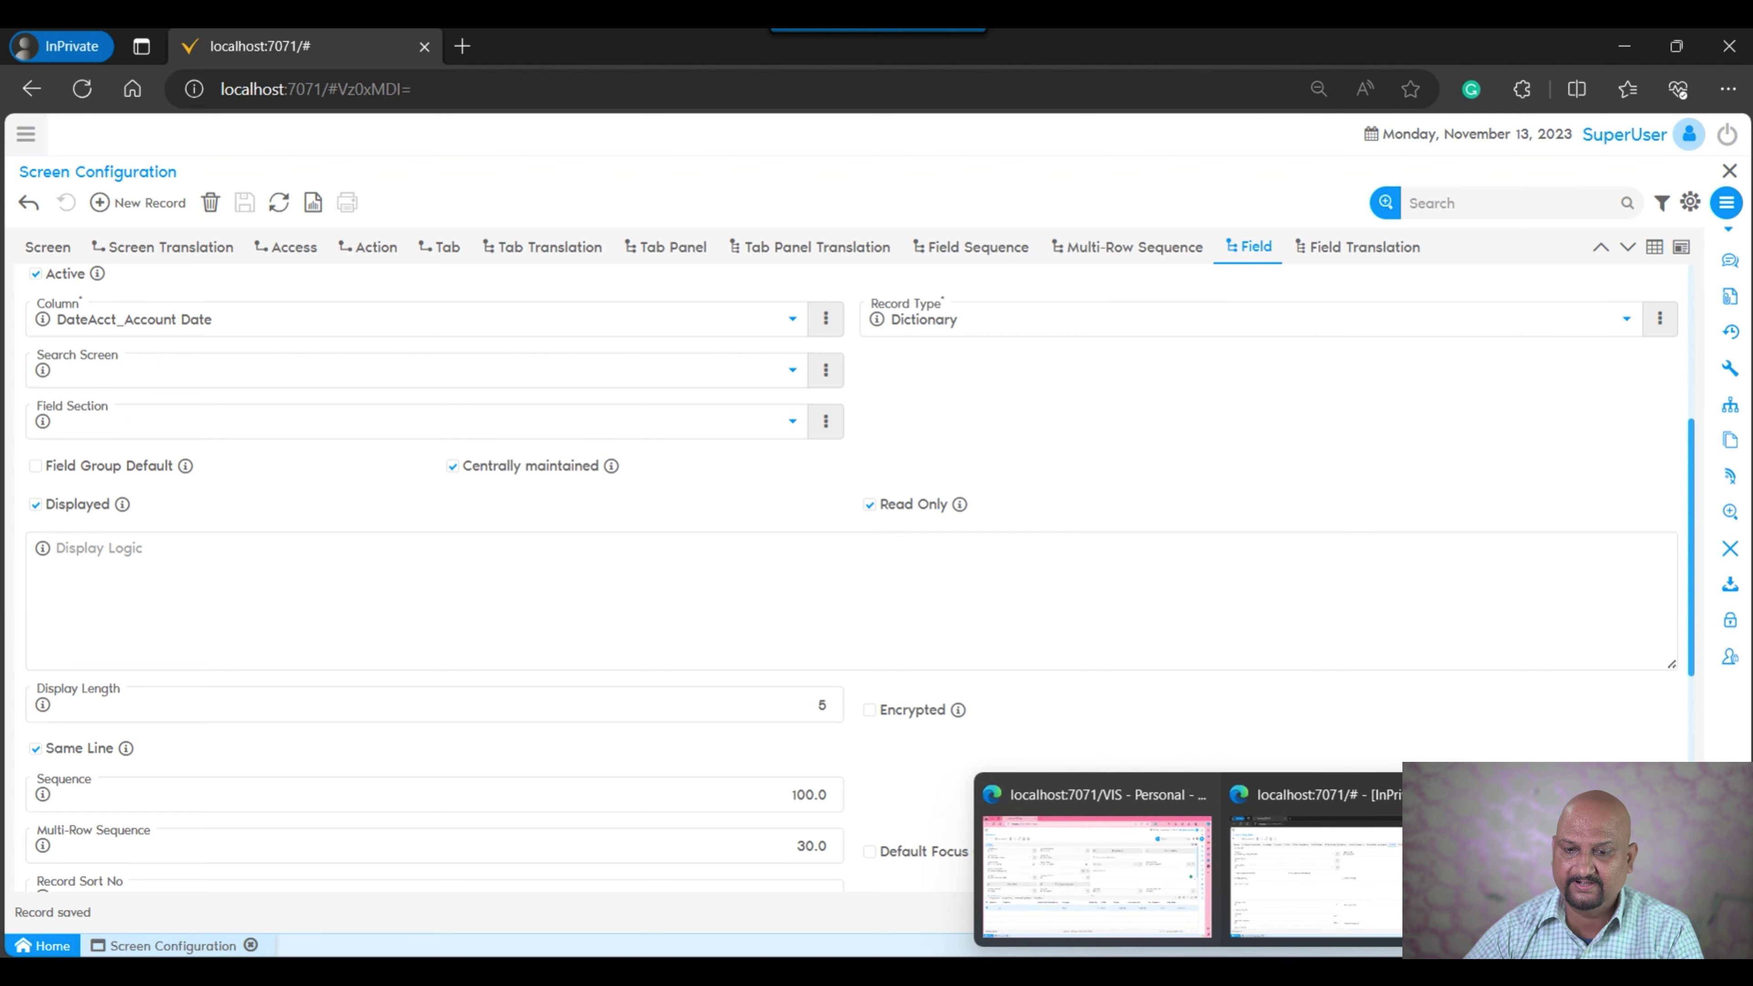
click(1122, 891)
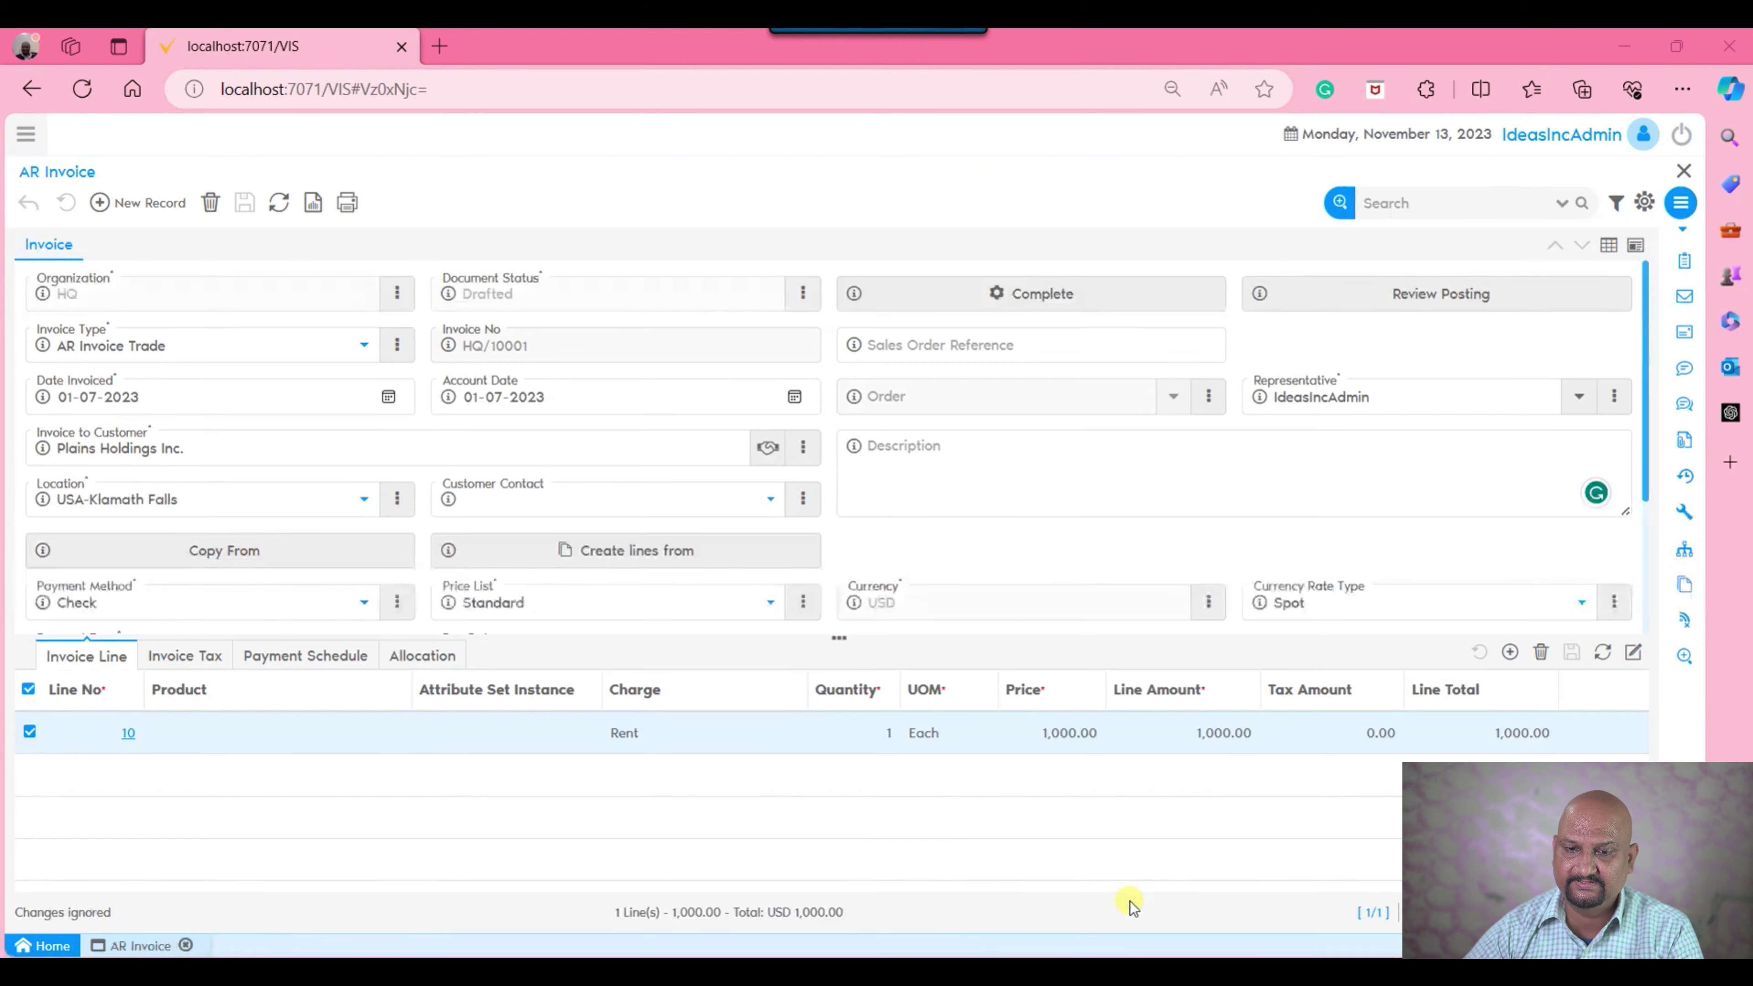
click(1691, 171)
click(23, 139)
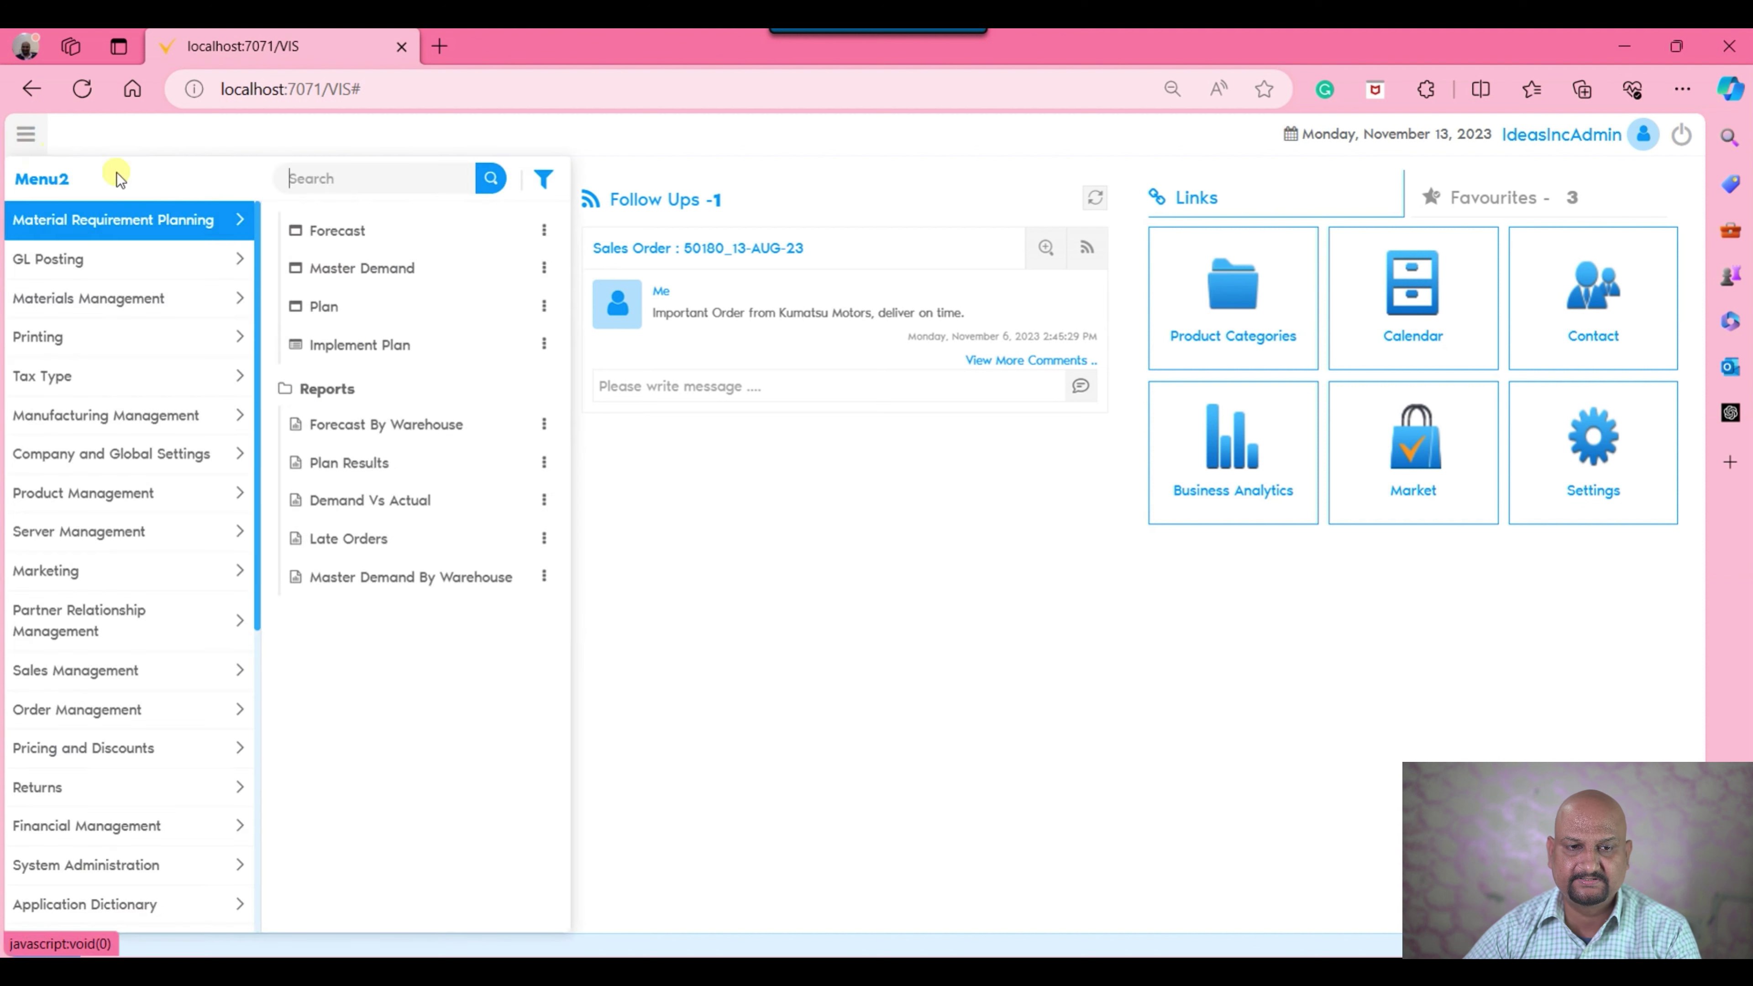
text(cache)
click(372, 212)
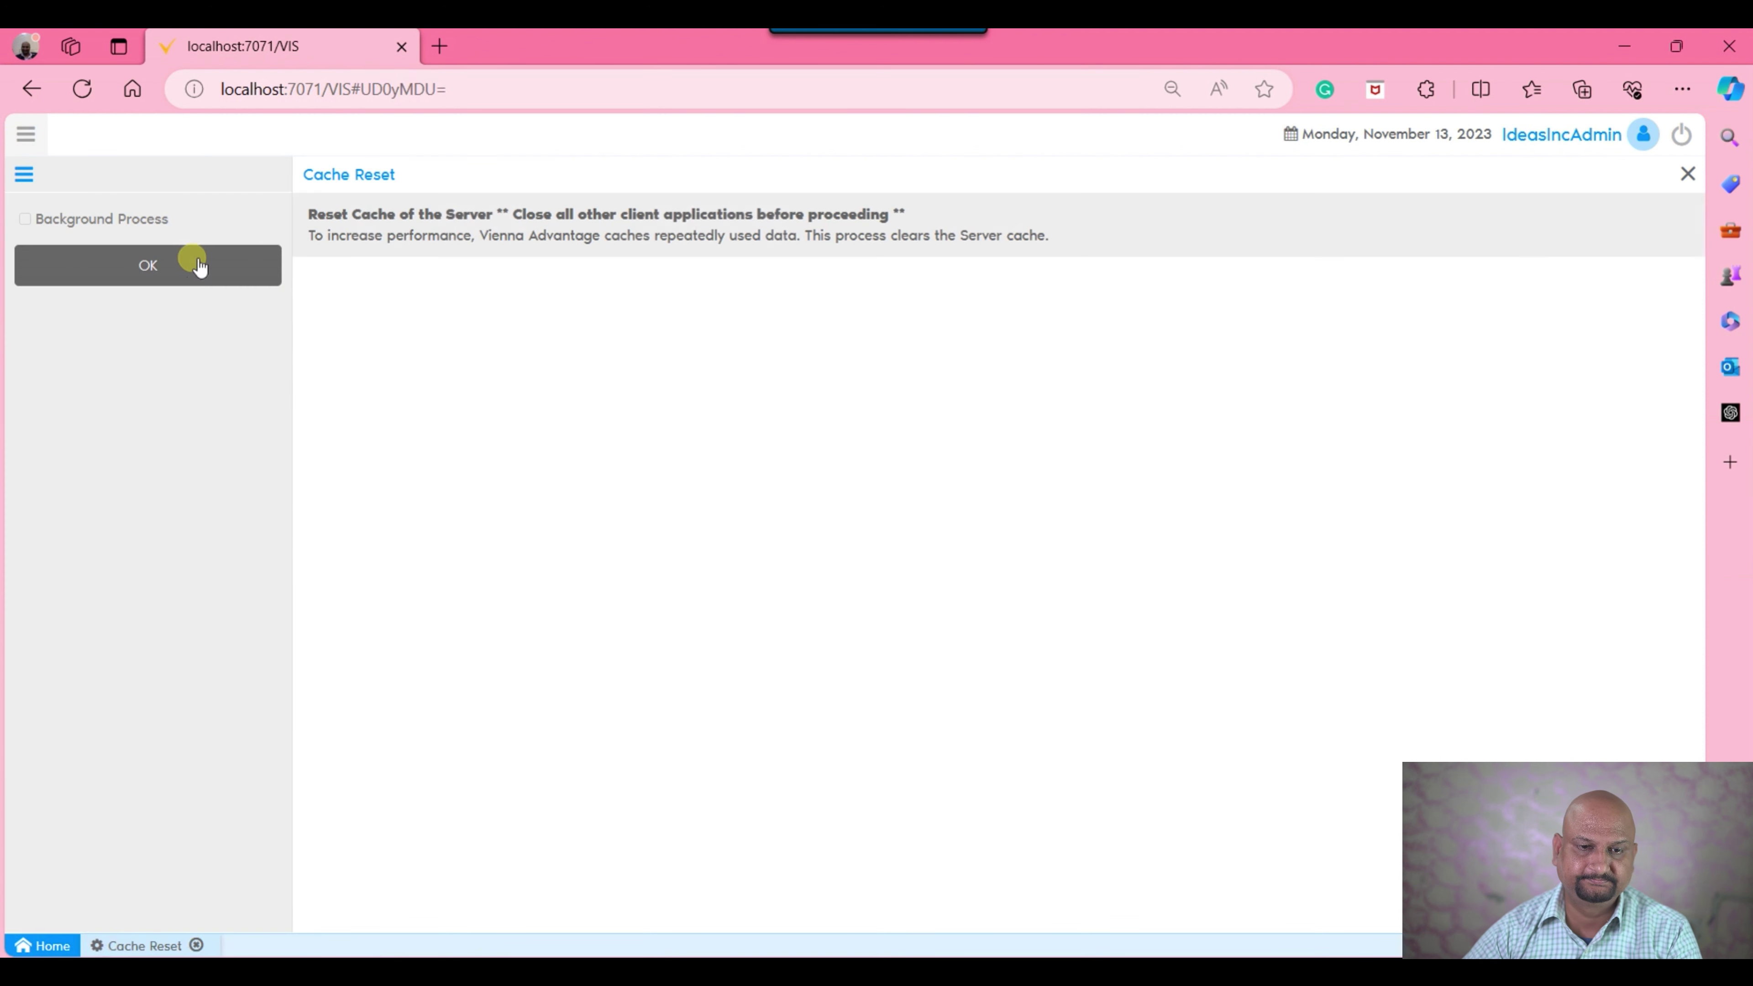
click(198, 267)
click(1688, 174)
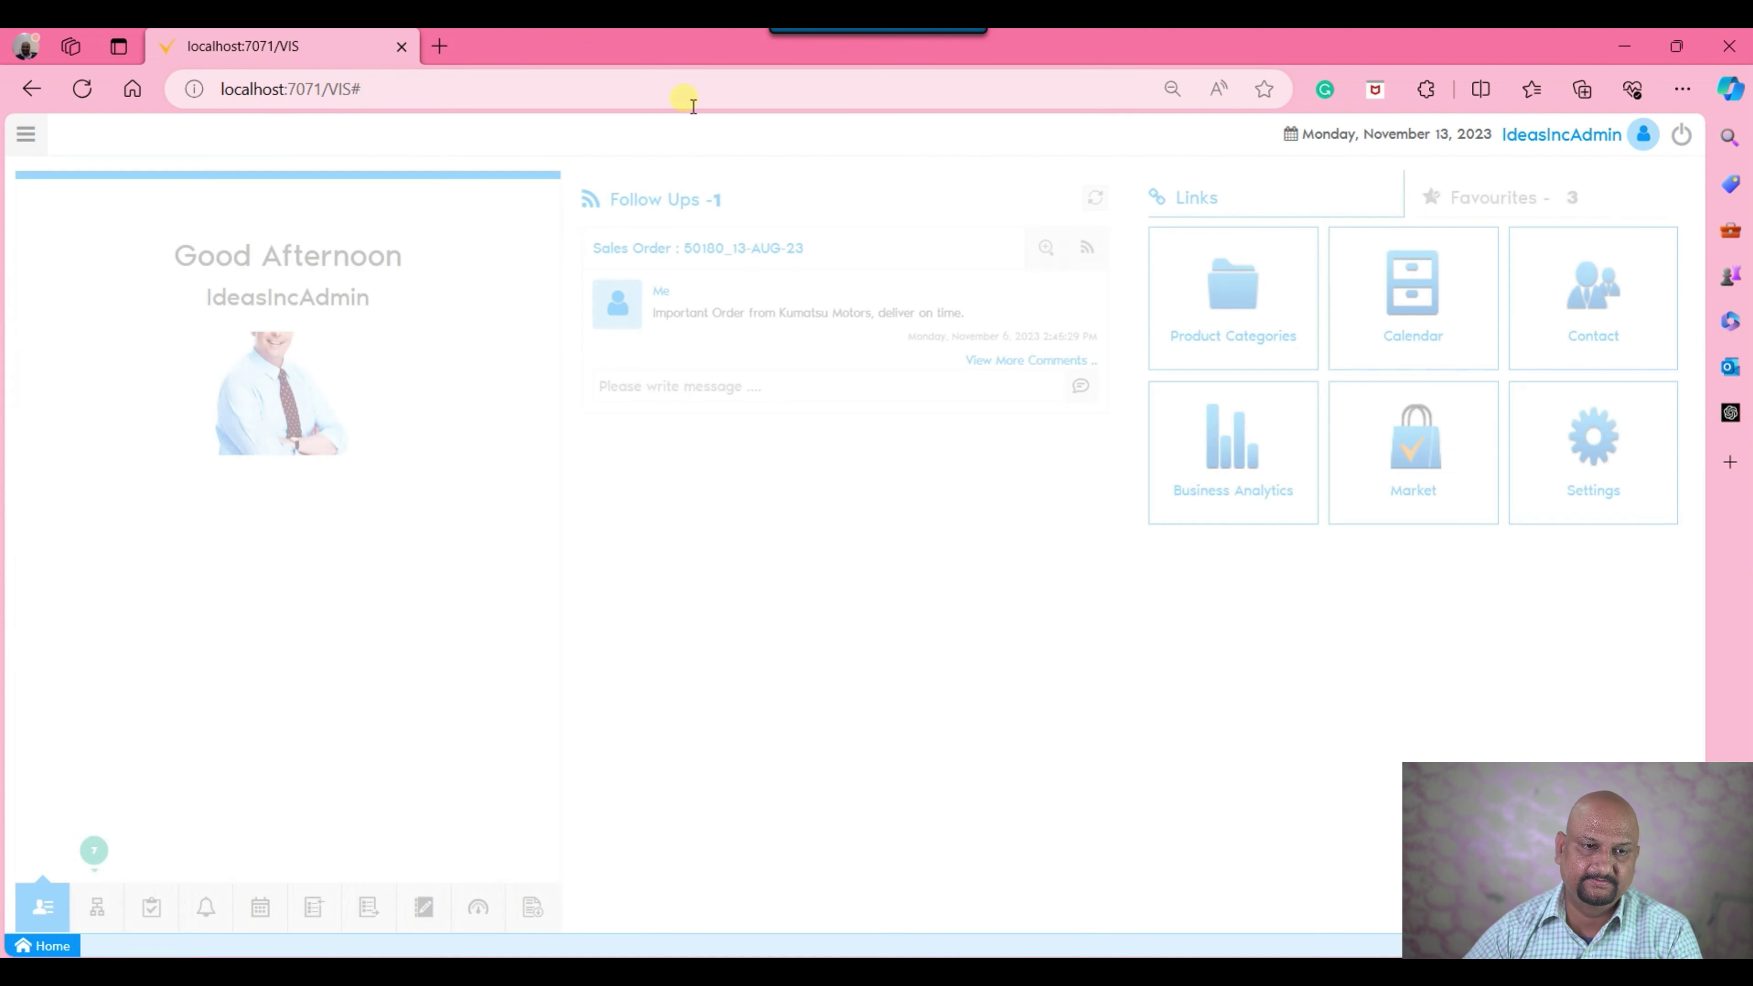
- Reopen the AR Invoice window by searching 'ar in' in the menu
click(25, 134)
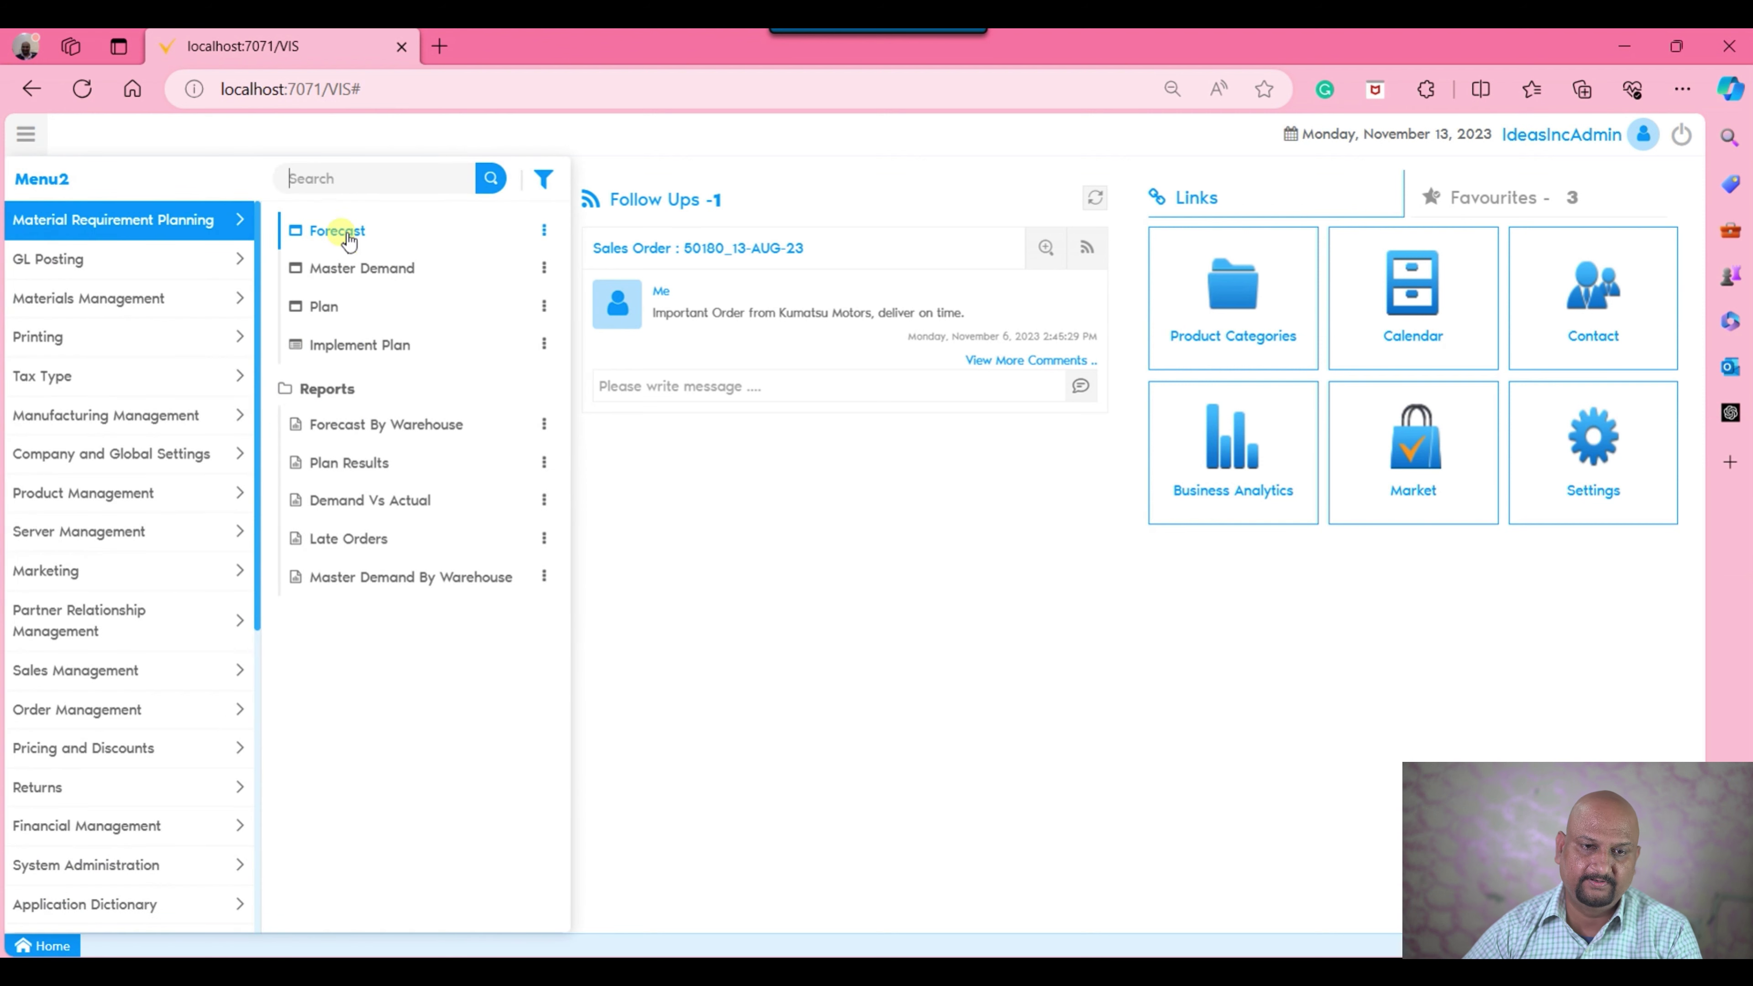
click(360, 179)
text(ar in)
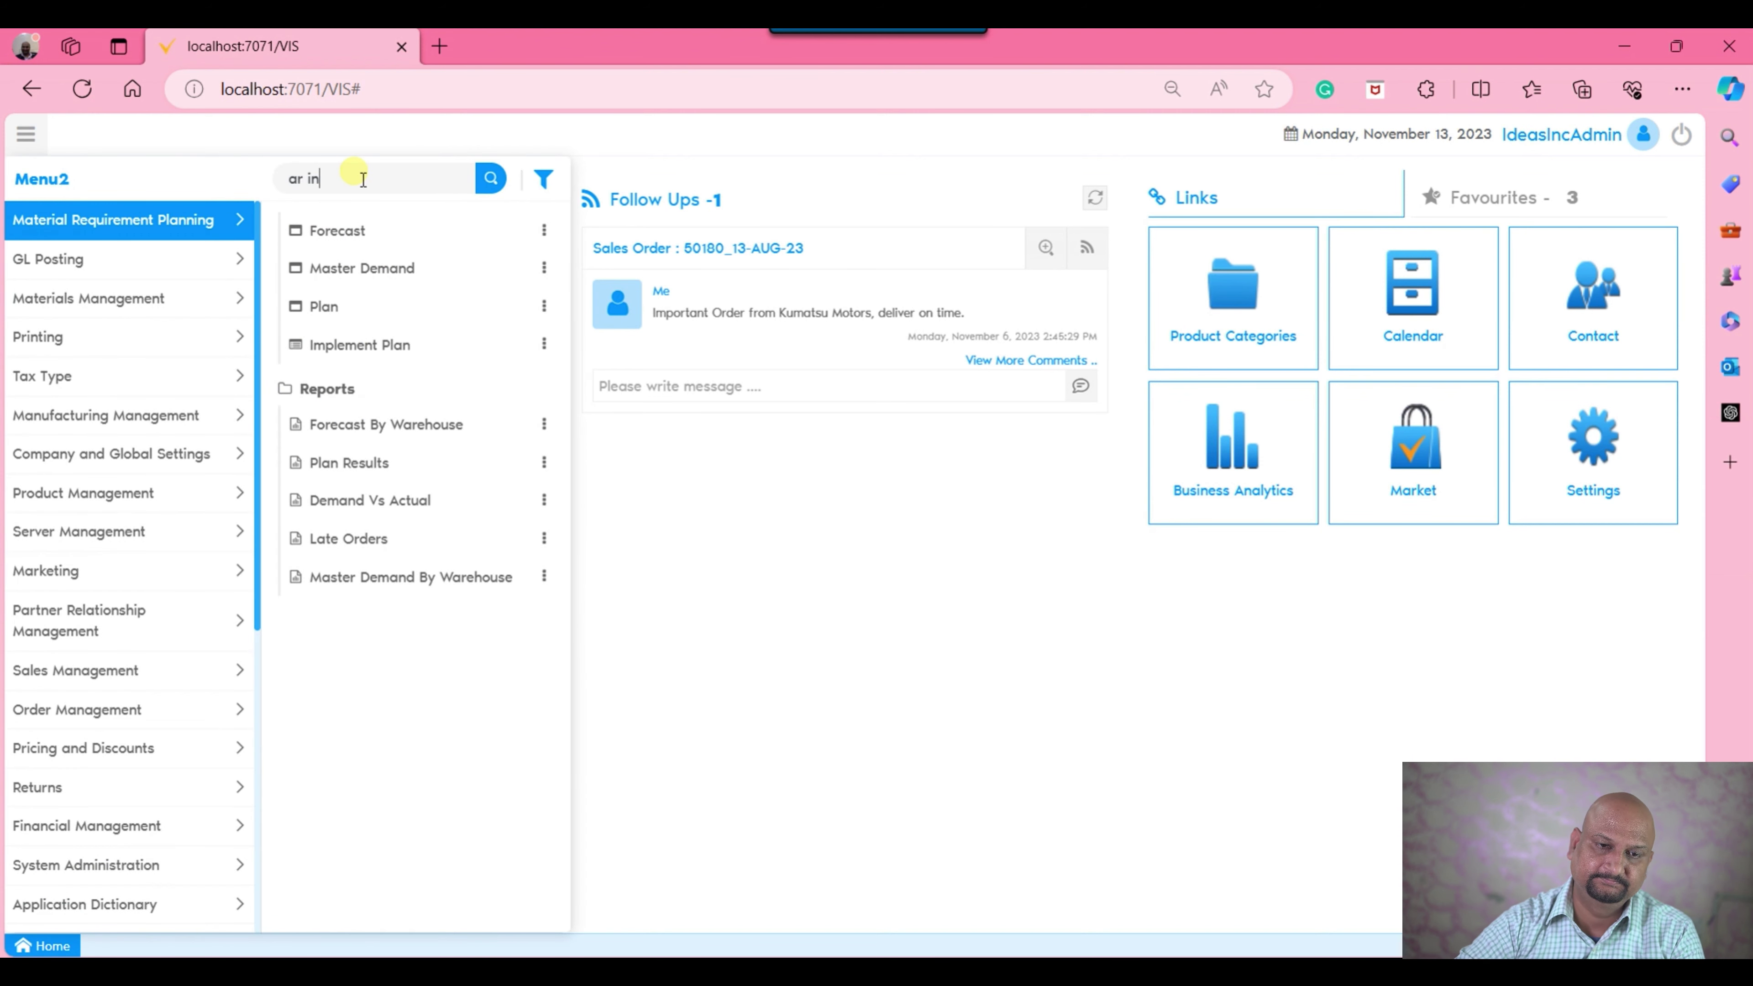
key(Return)
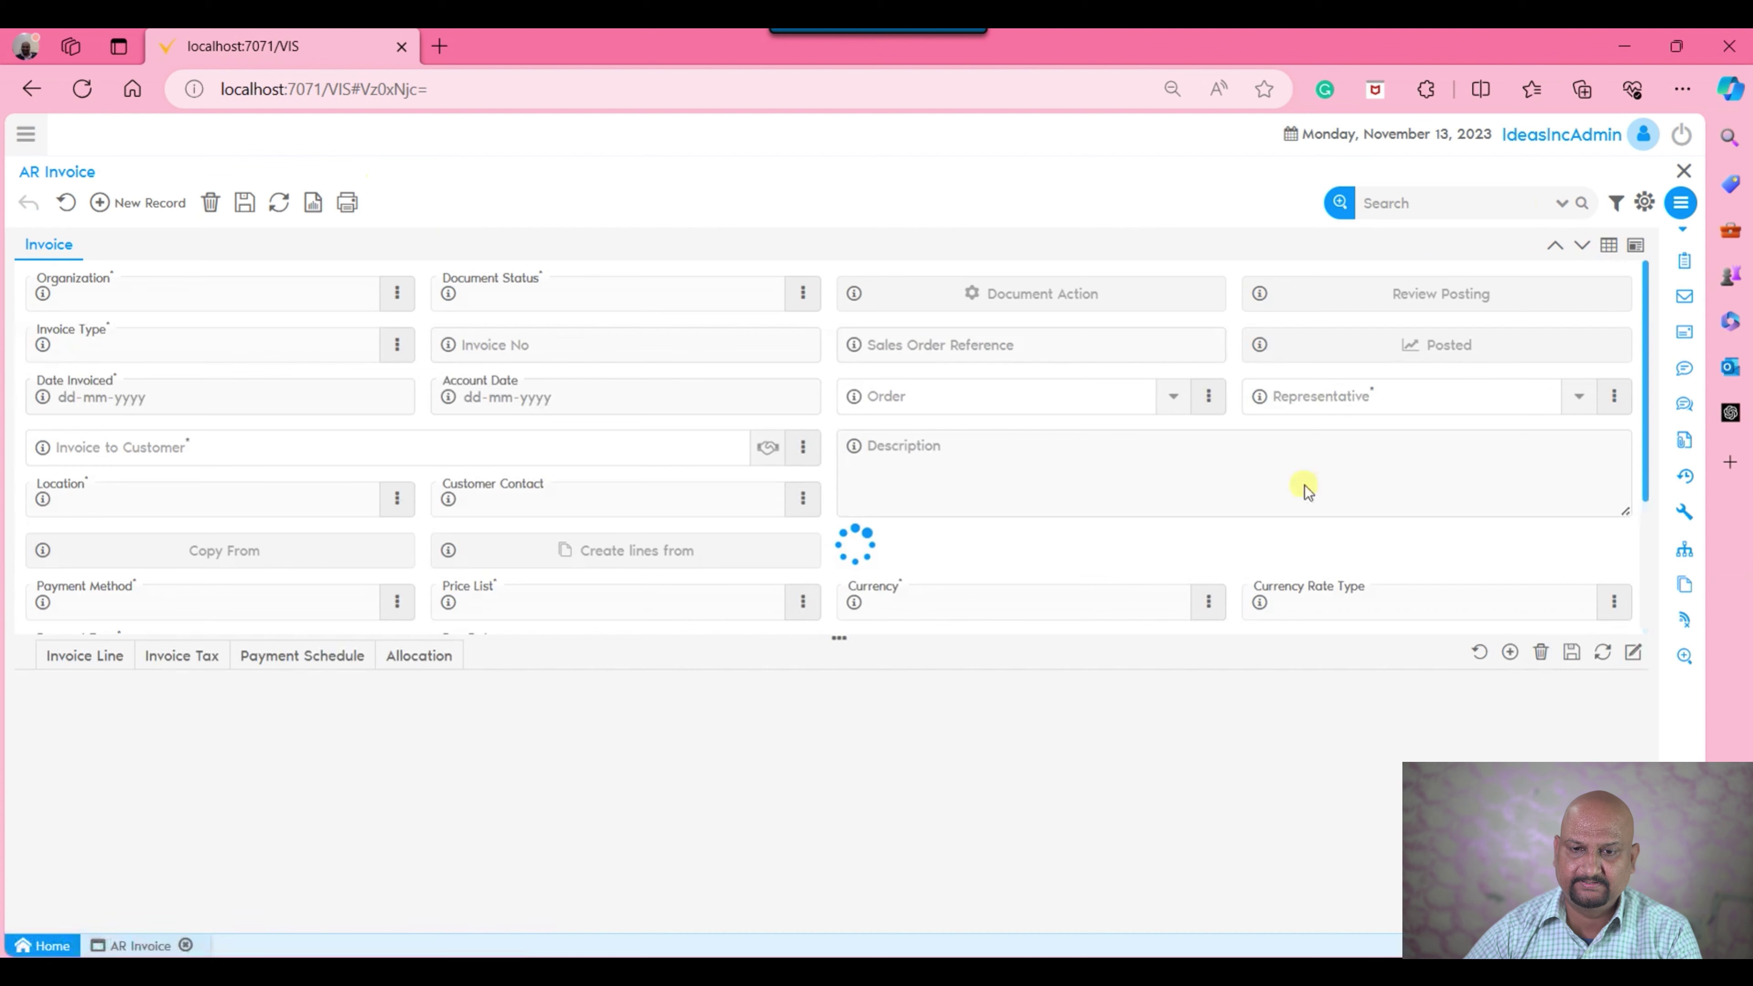
- Confirm Account Date is locked, then create a new invoice dated 22 November 2023
click(509, 396)
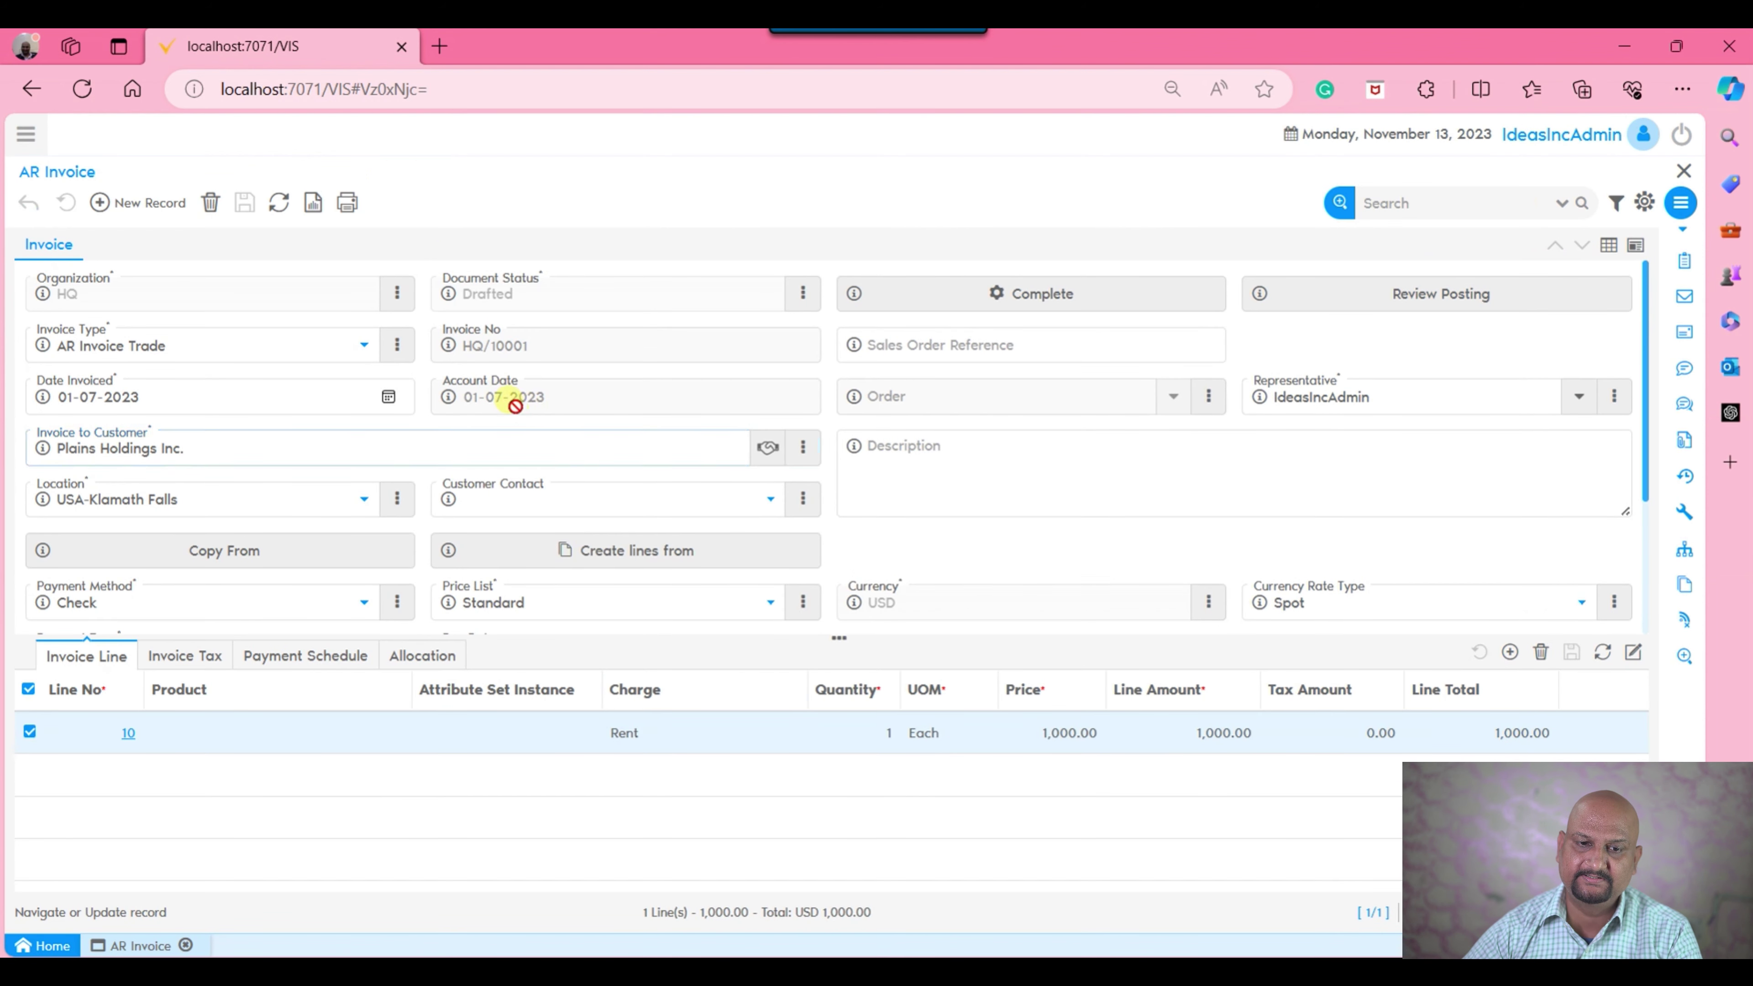
click(148, 206)
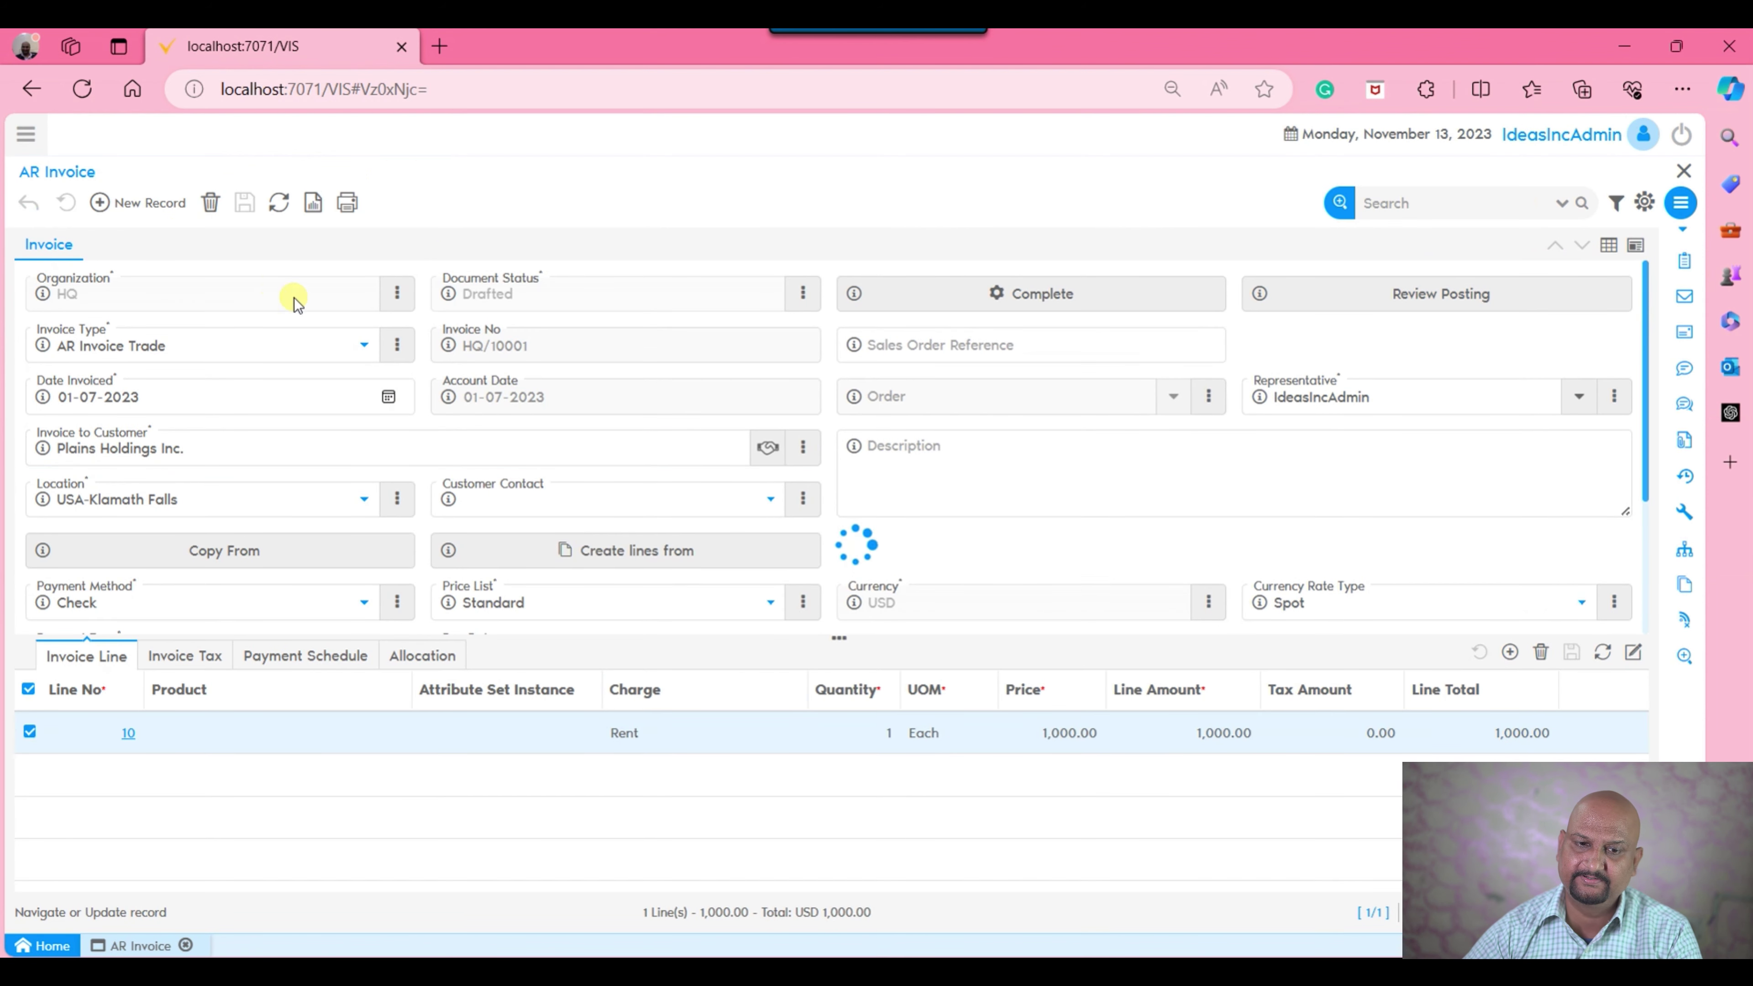
click(386, 396)
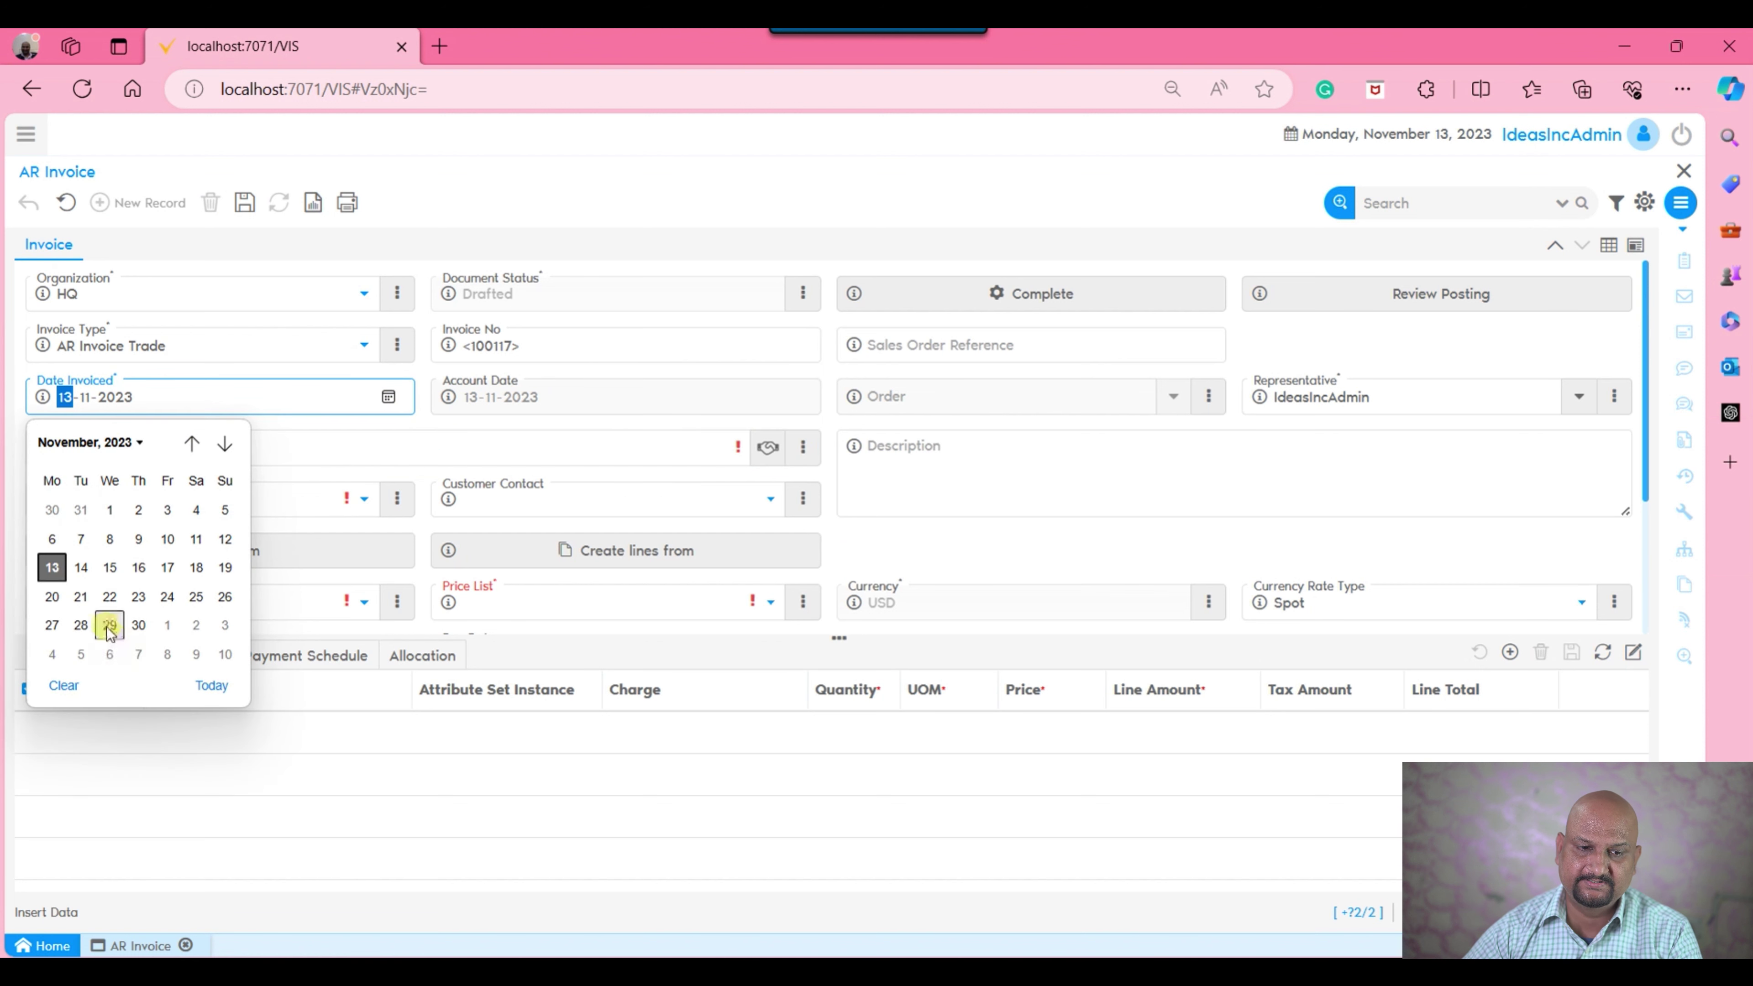
click(109, 596)
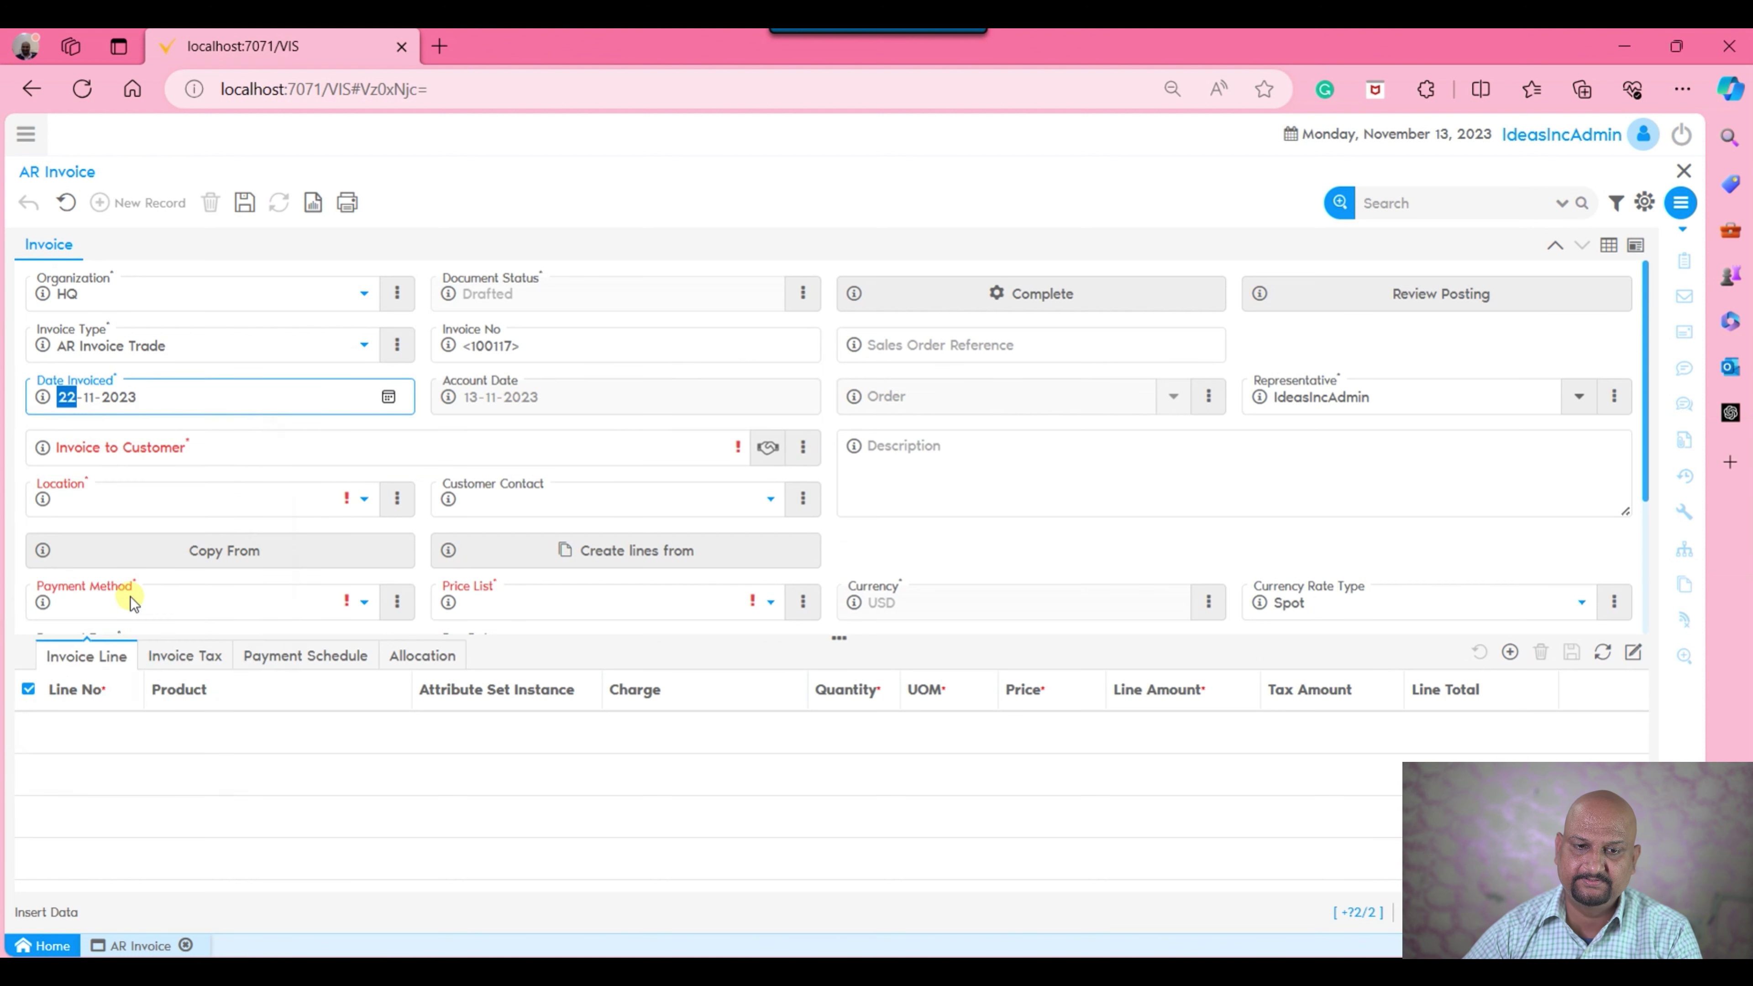
click(1089, 482)
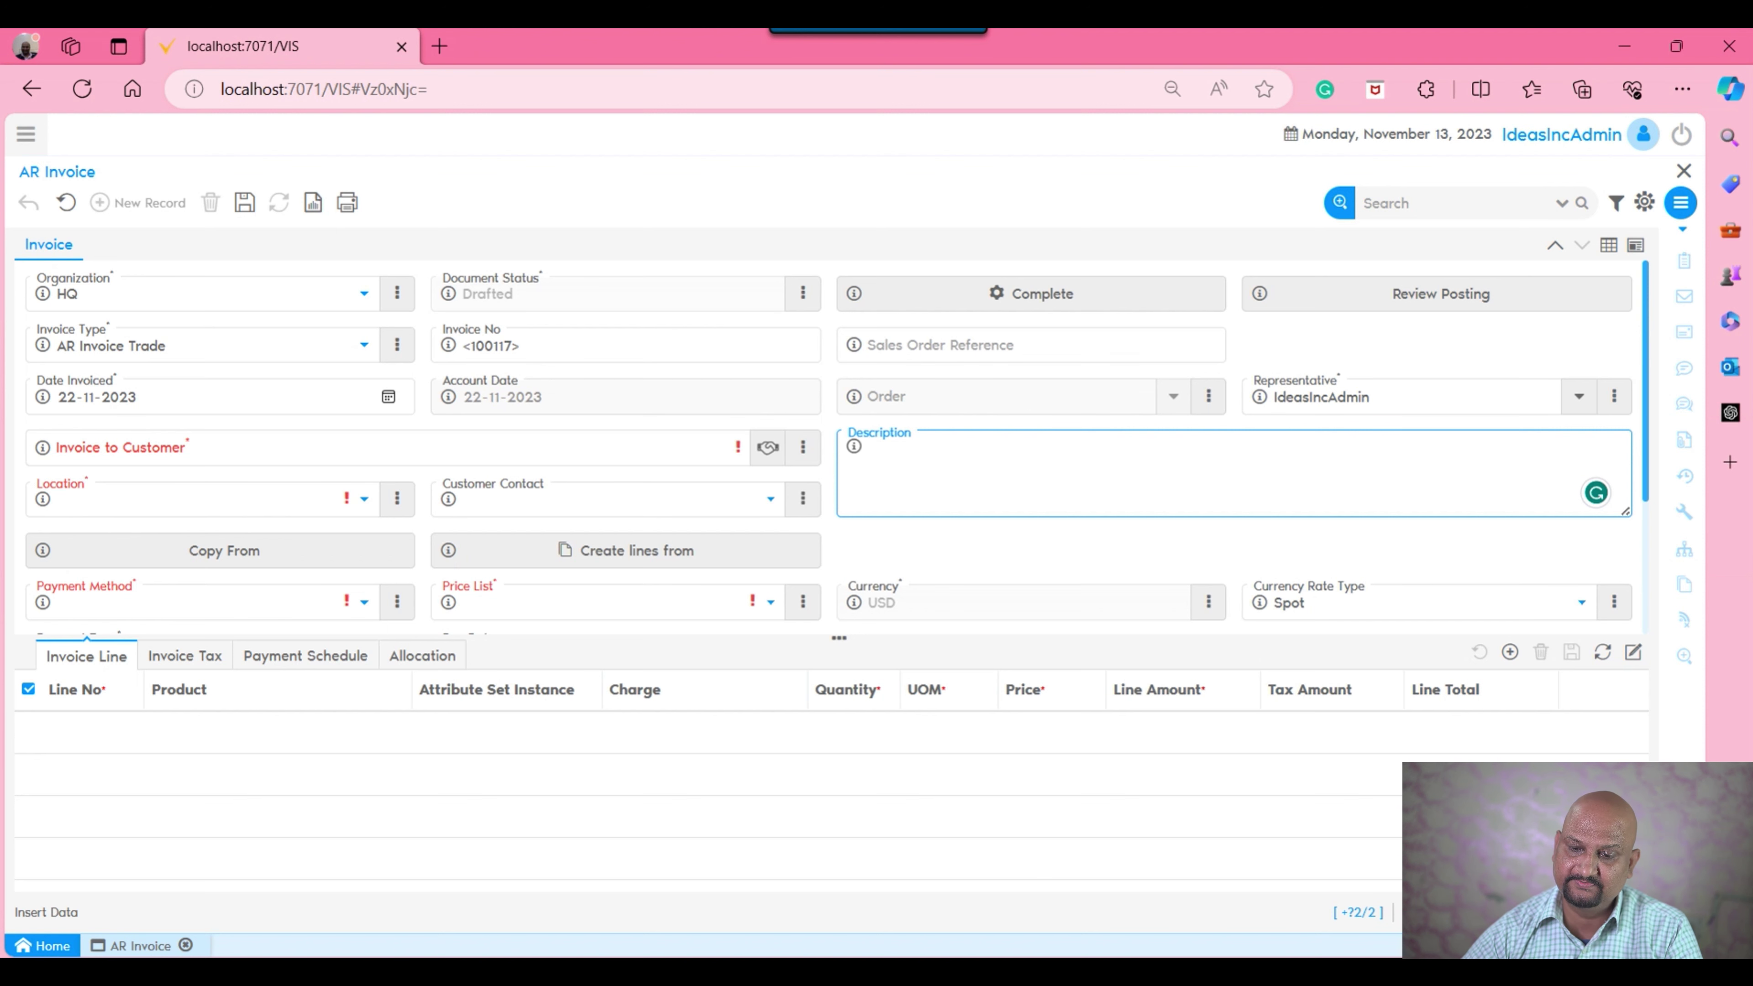
- In Screen Configuration, untick Read Only on the Account Date field and save
click(1322, 853)
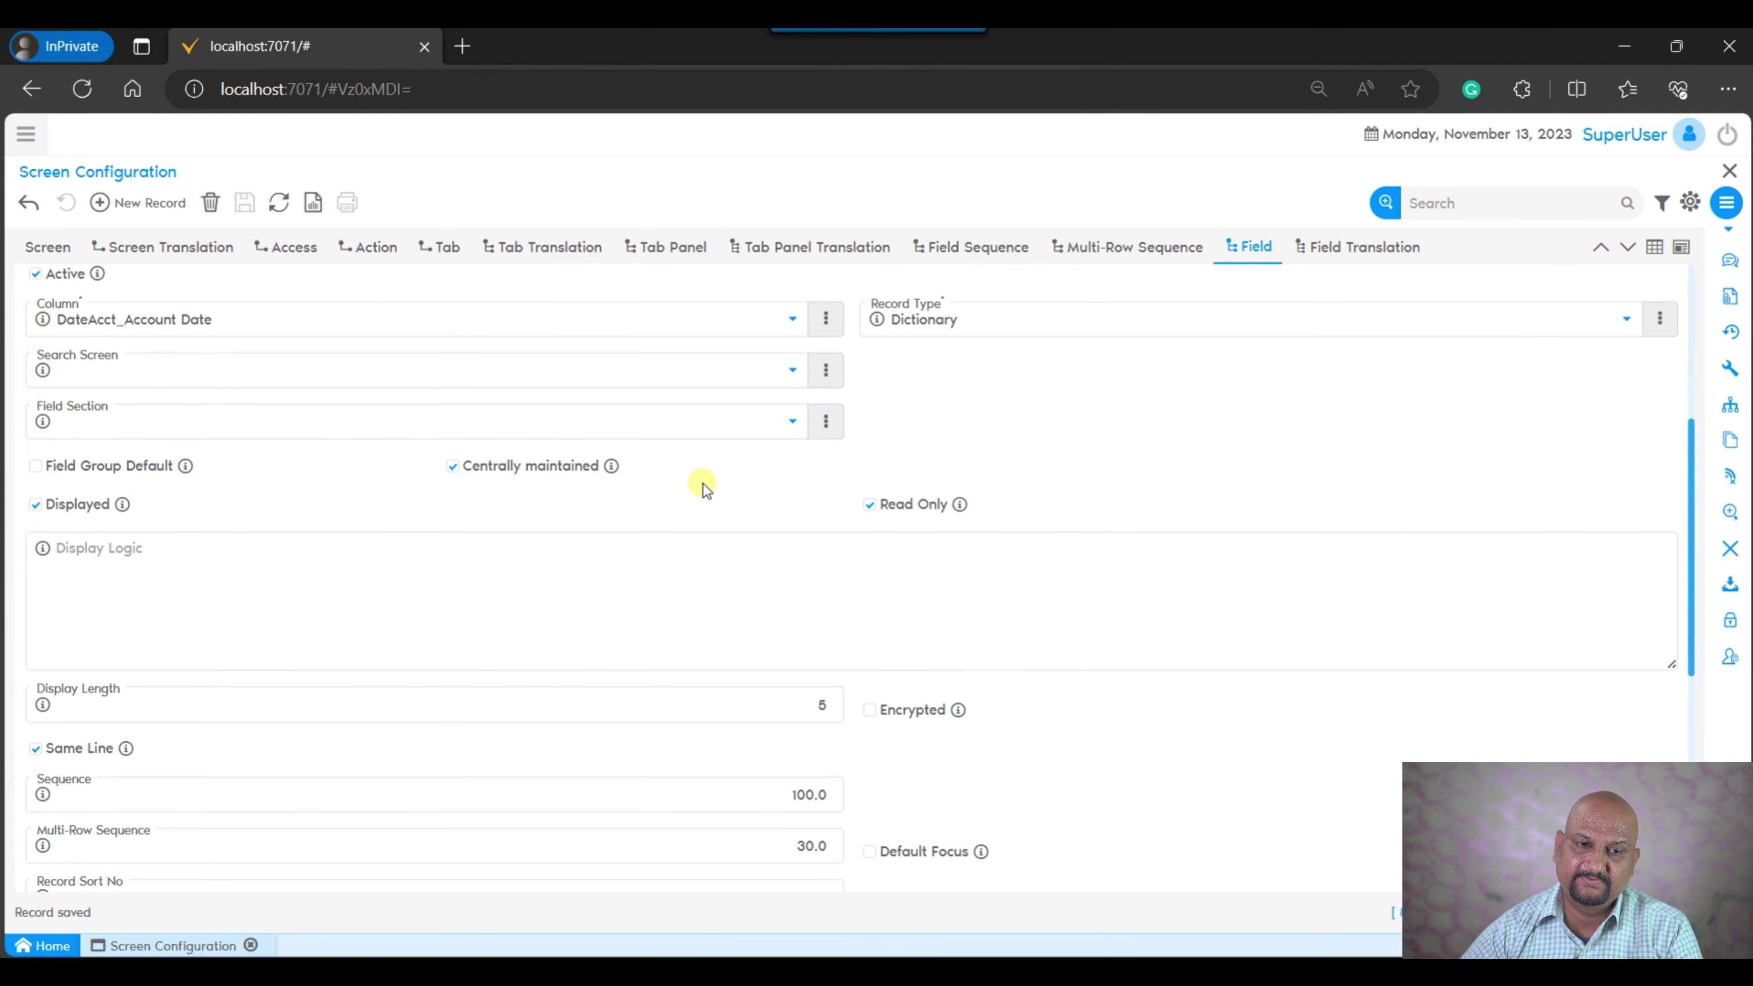
scroll(1329, 518, up, 5)
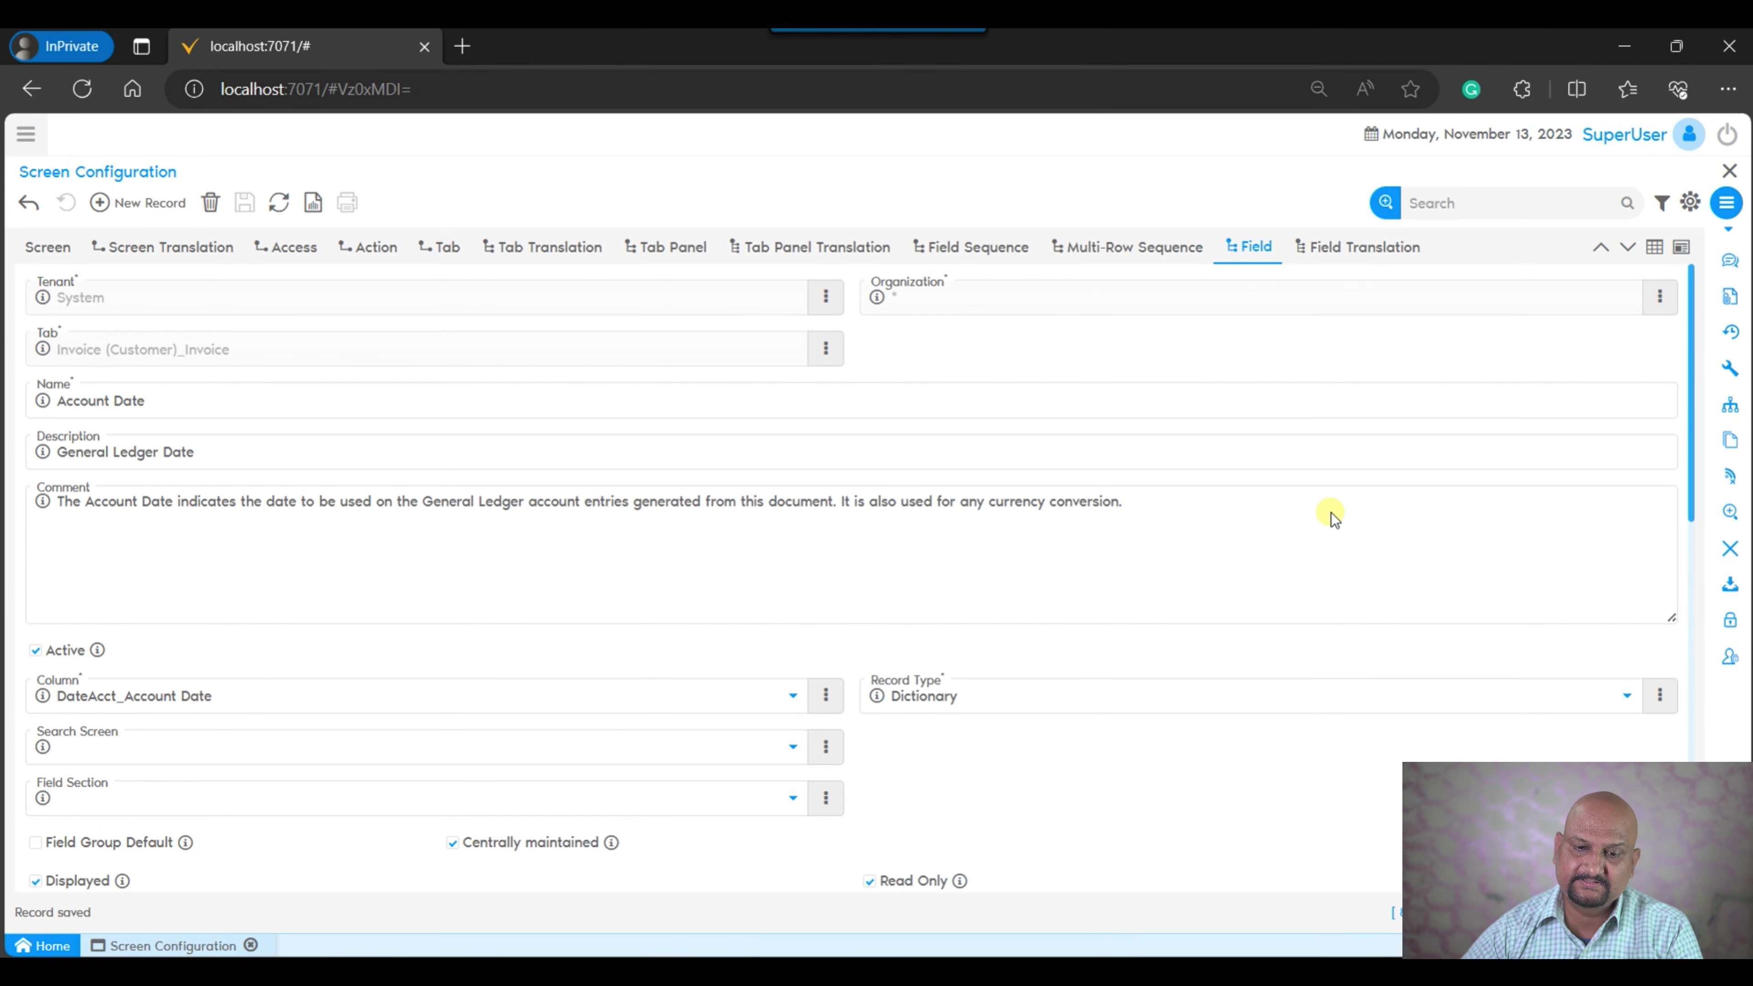
scroll(1221, 482, down, 1)
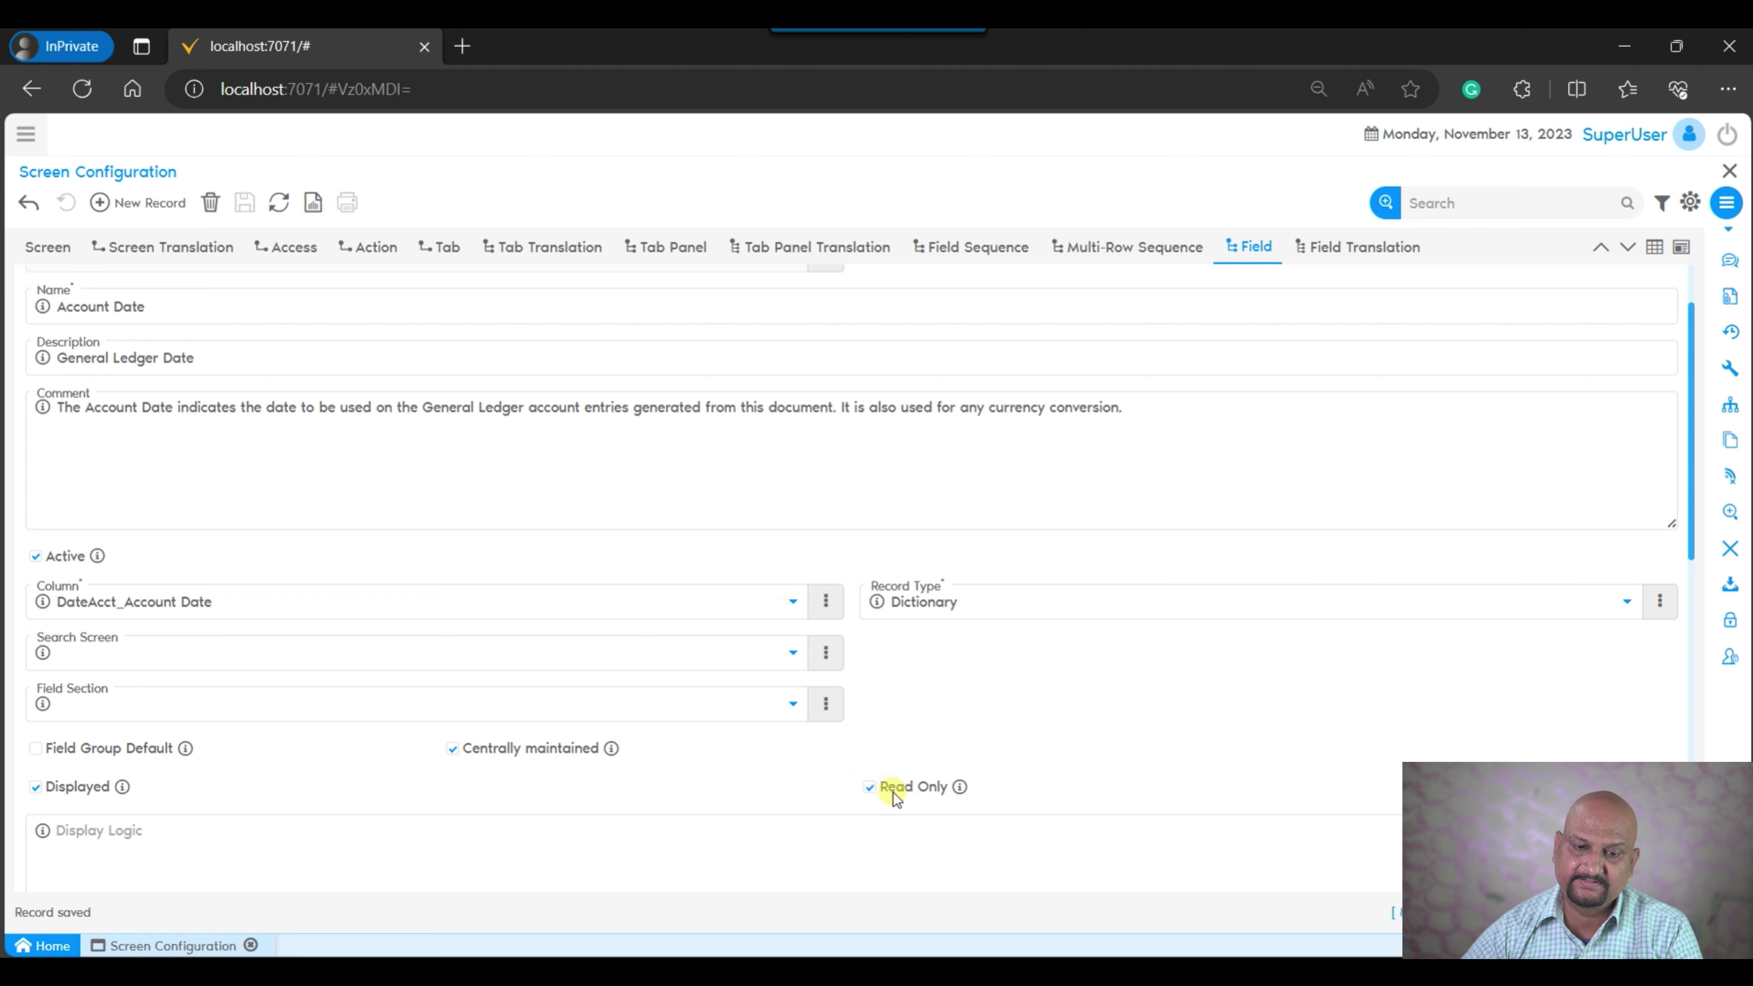
click(871, 788)
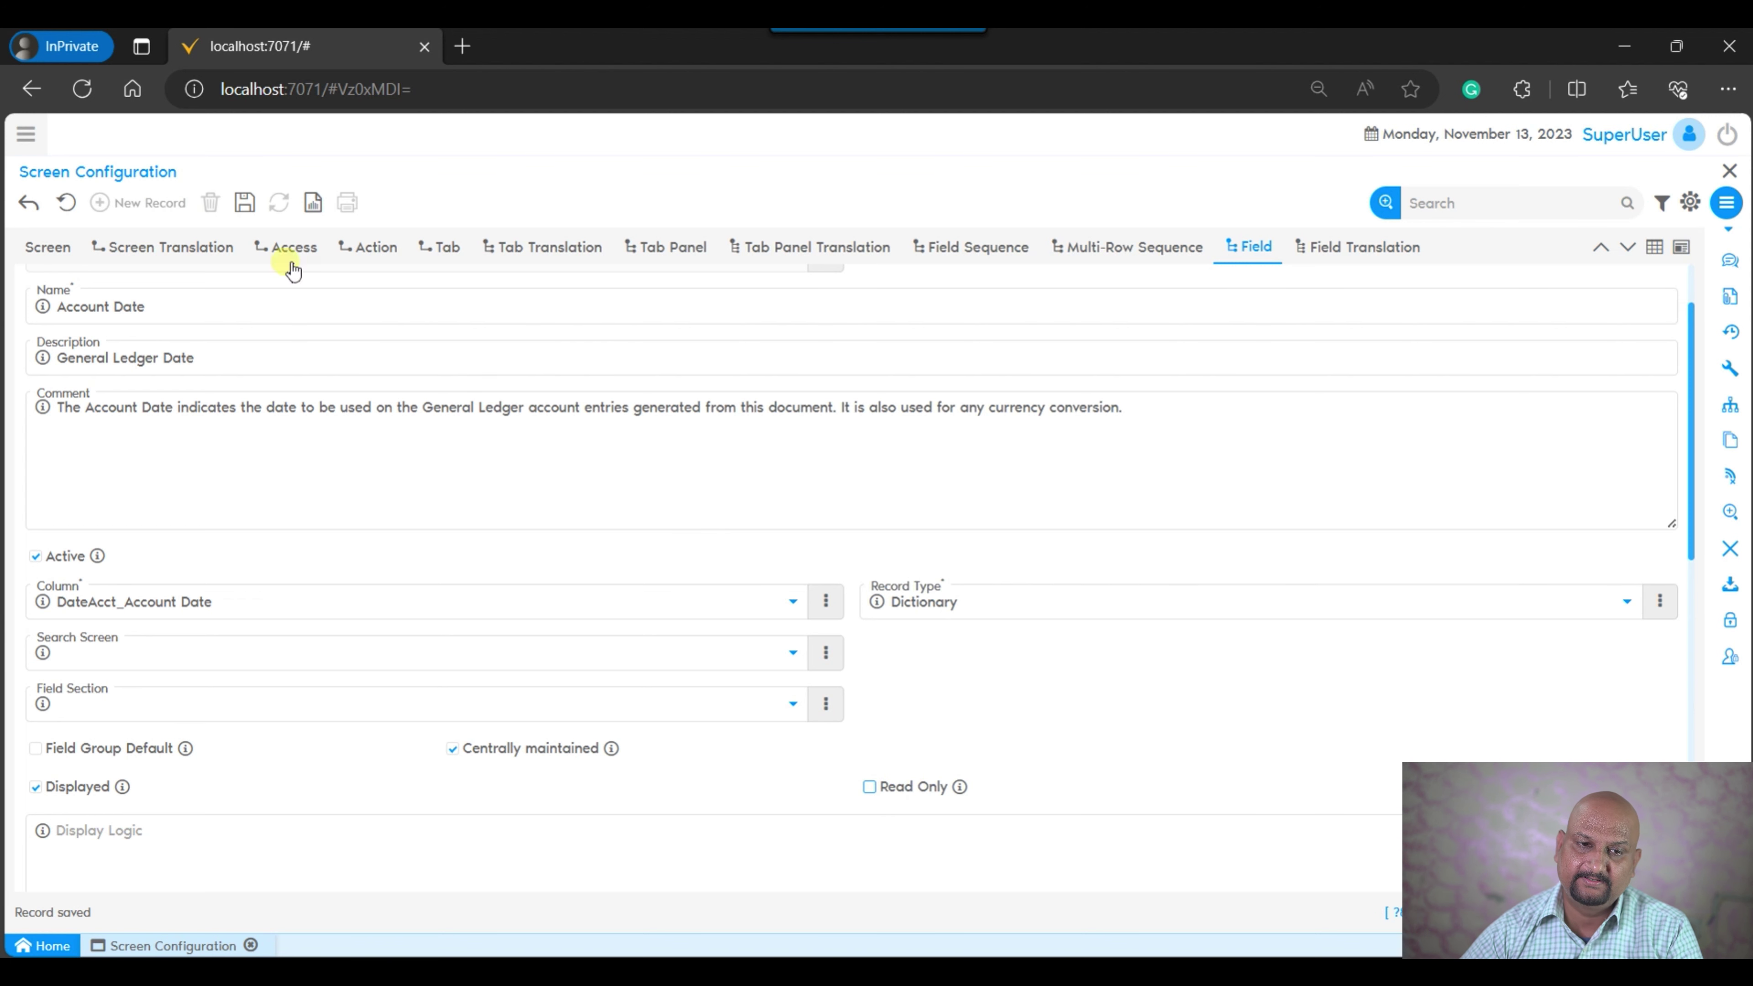
click(244, 204)
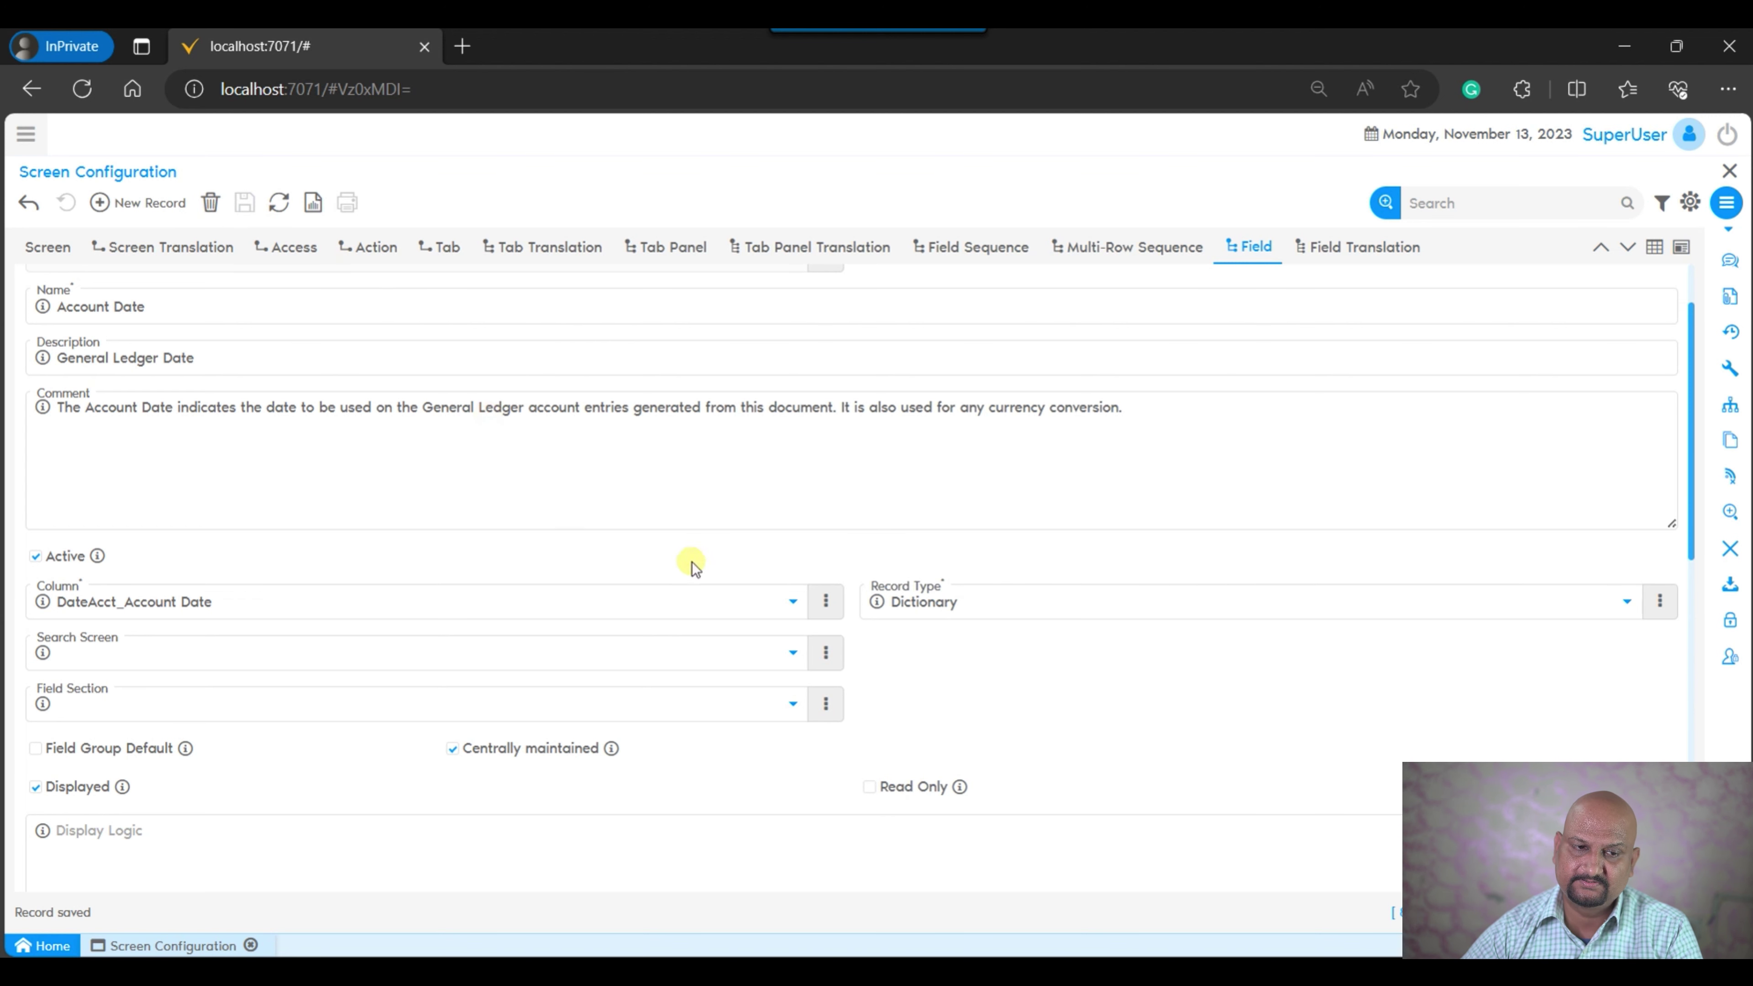
click(121, 398)
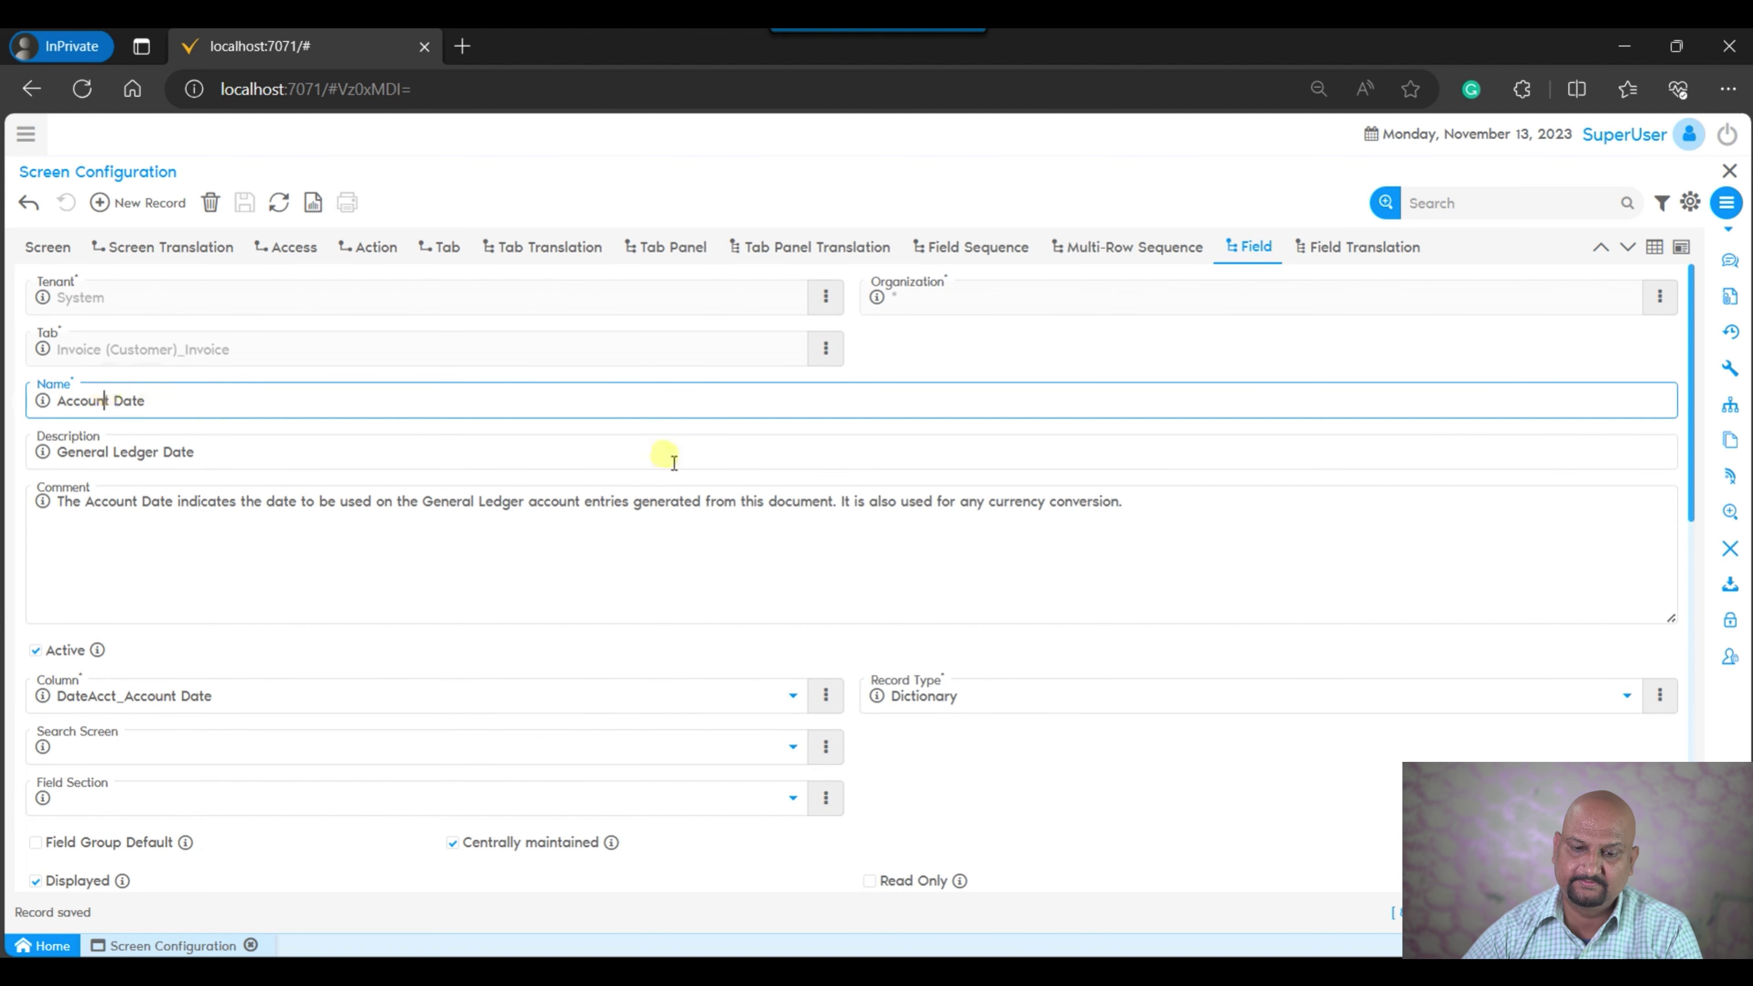
scroll(861, 587, down, 4)
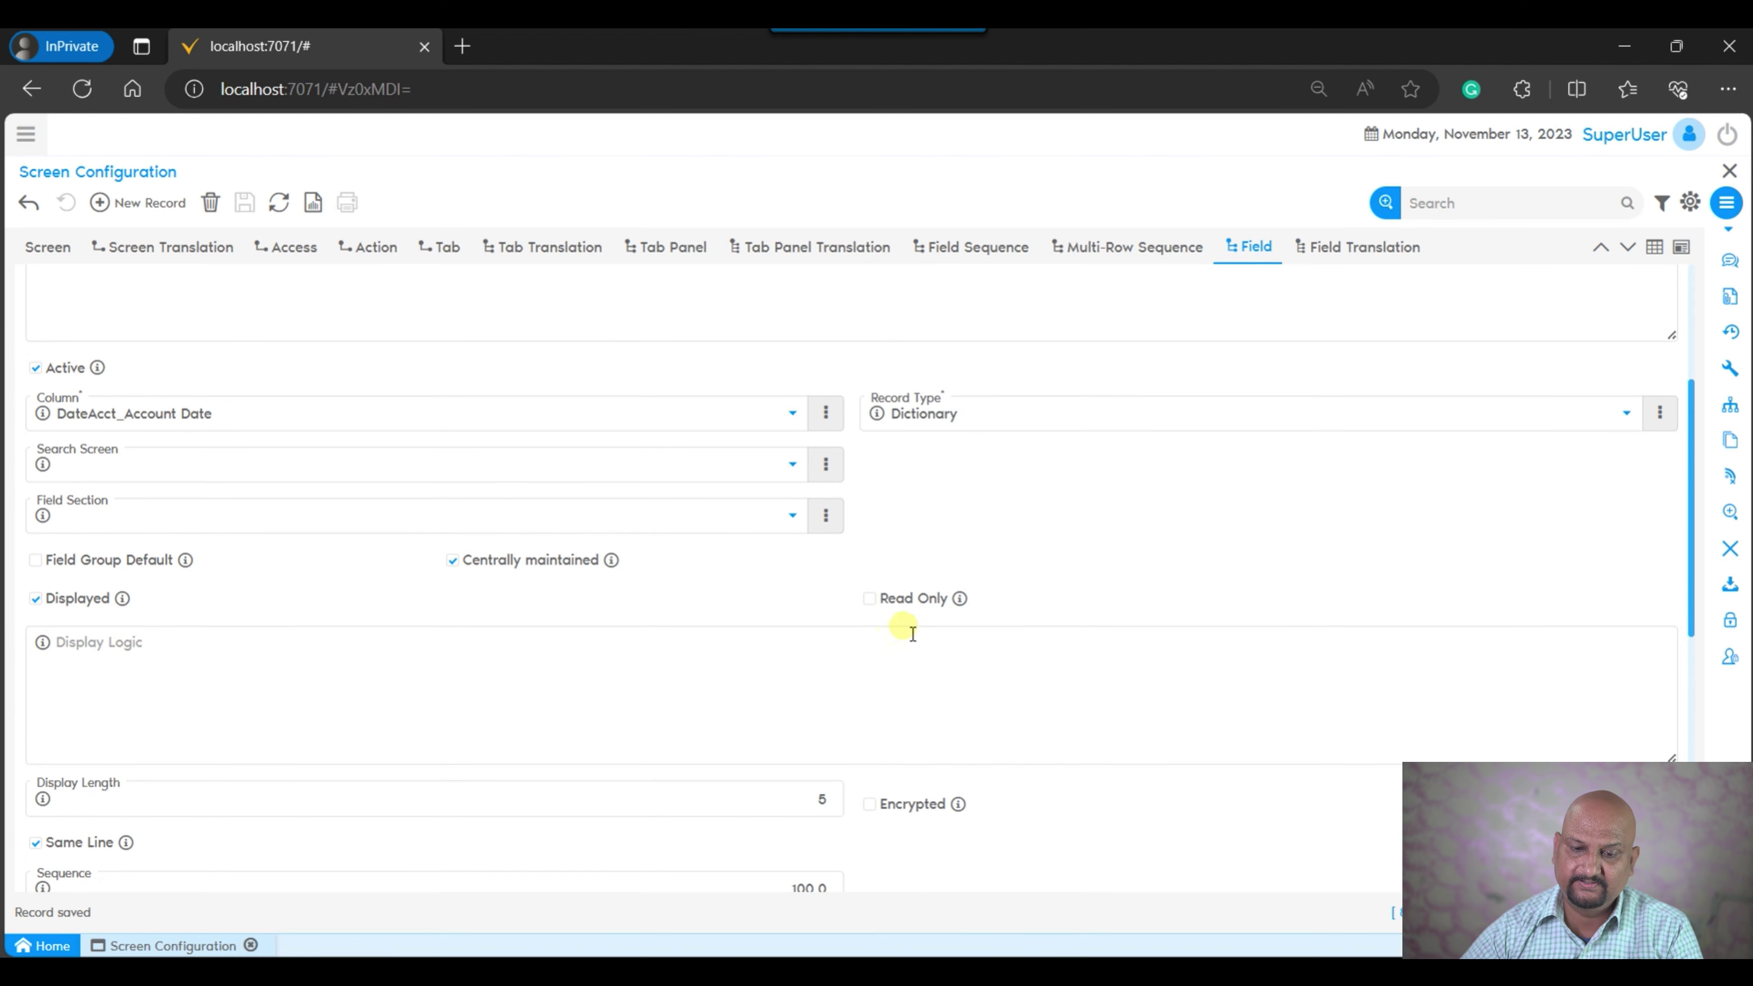
- Close the unsaved AR Invoice and run Cache Reset found via 'cac'
mouse_move(1187, 955)
click(1098, 856)
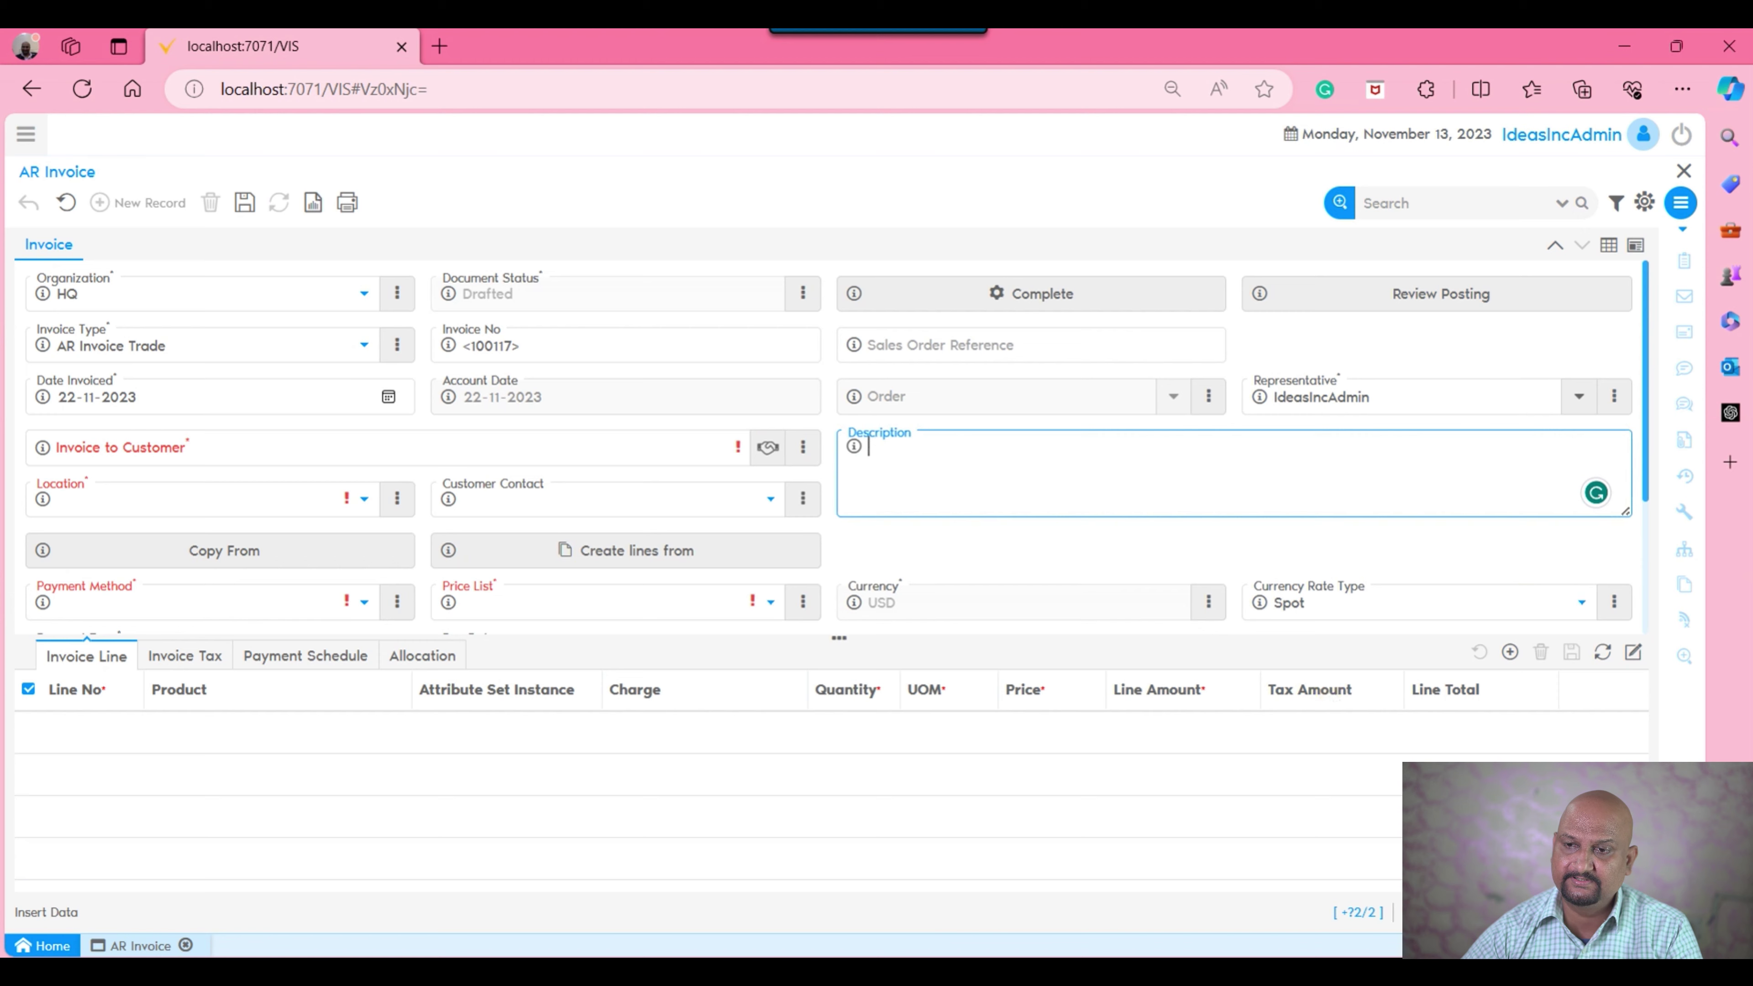
click(1684, 171)
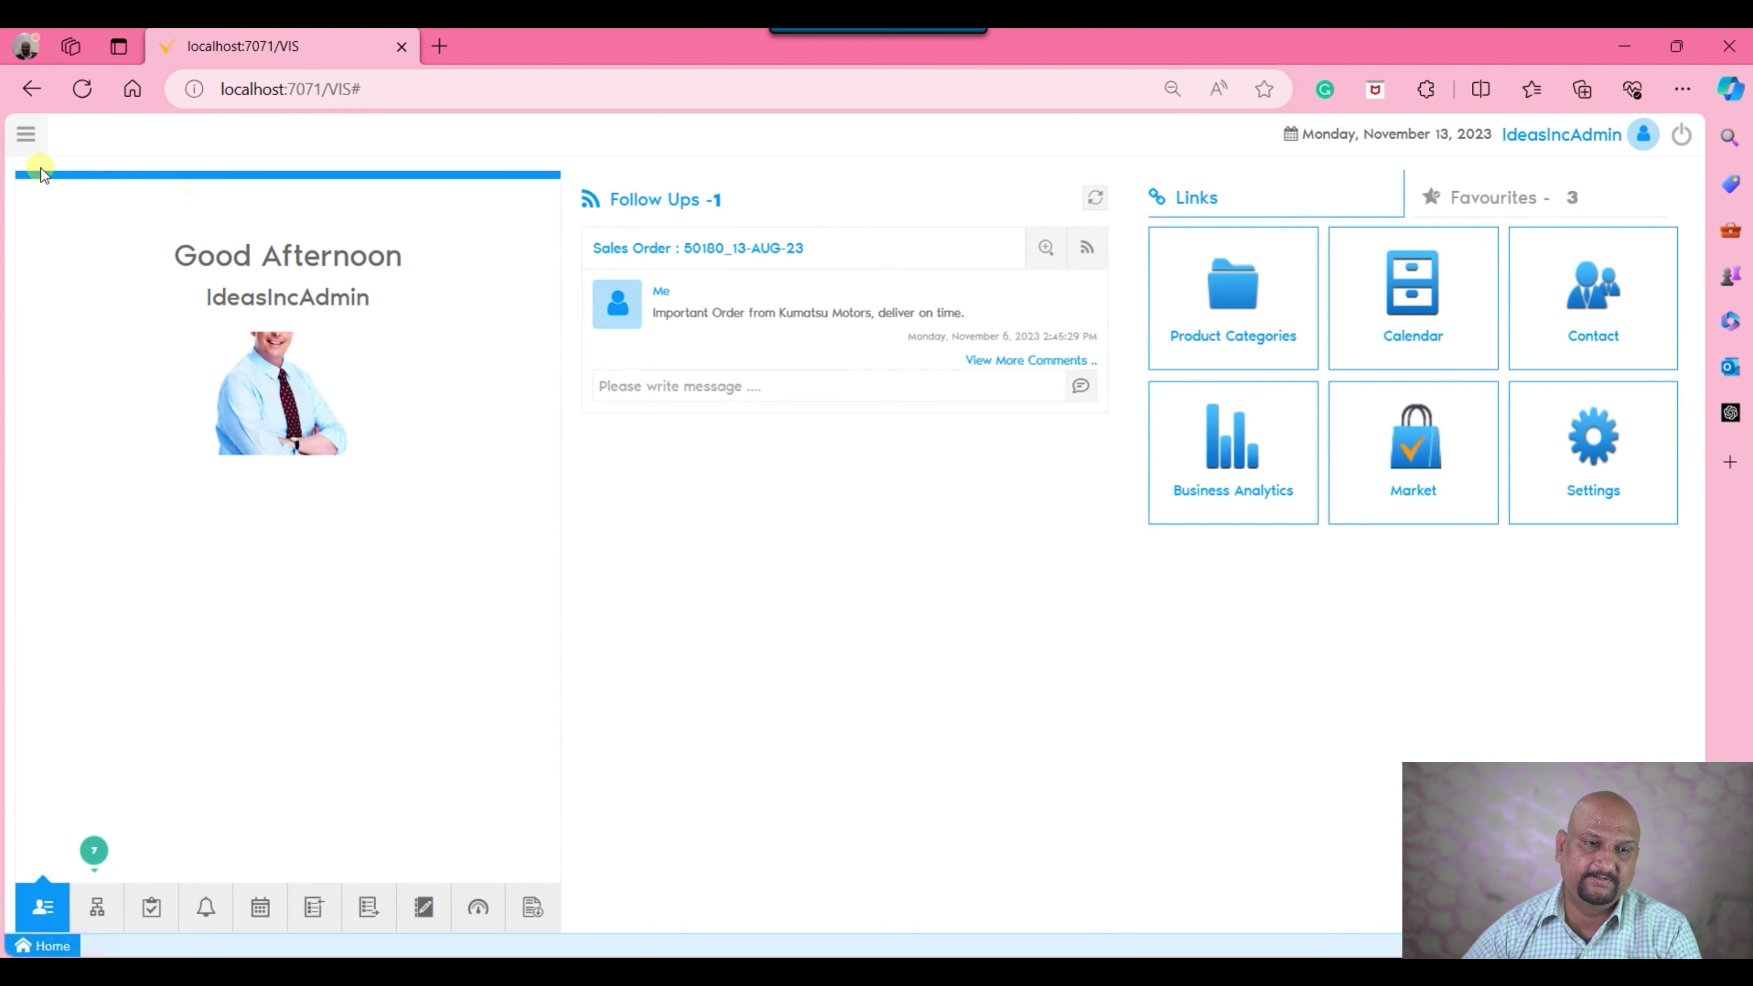
click(25, 133)
text(cac)
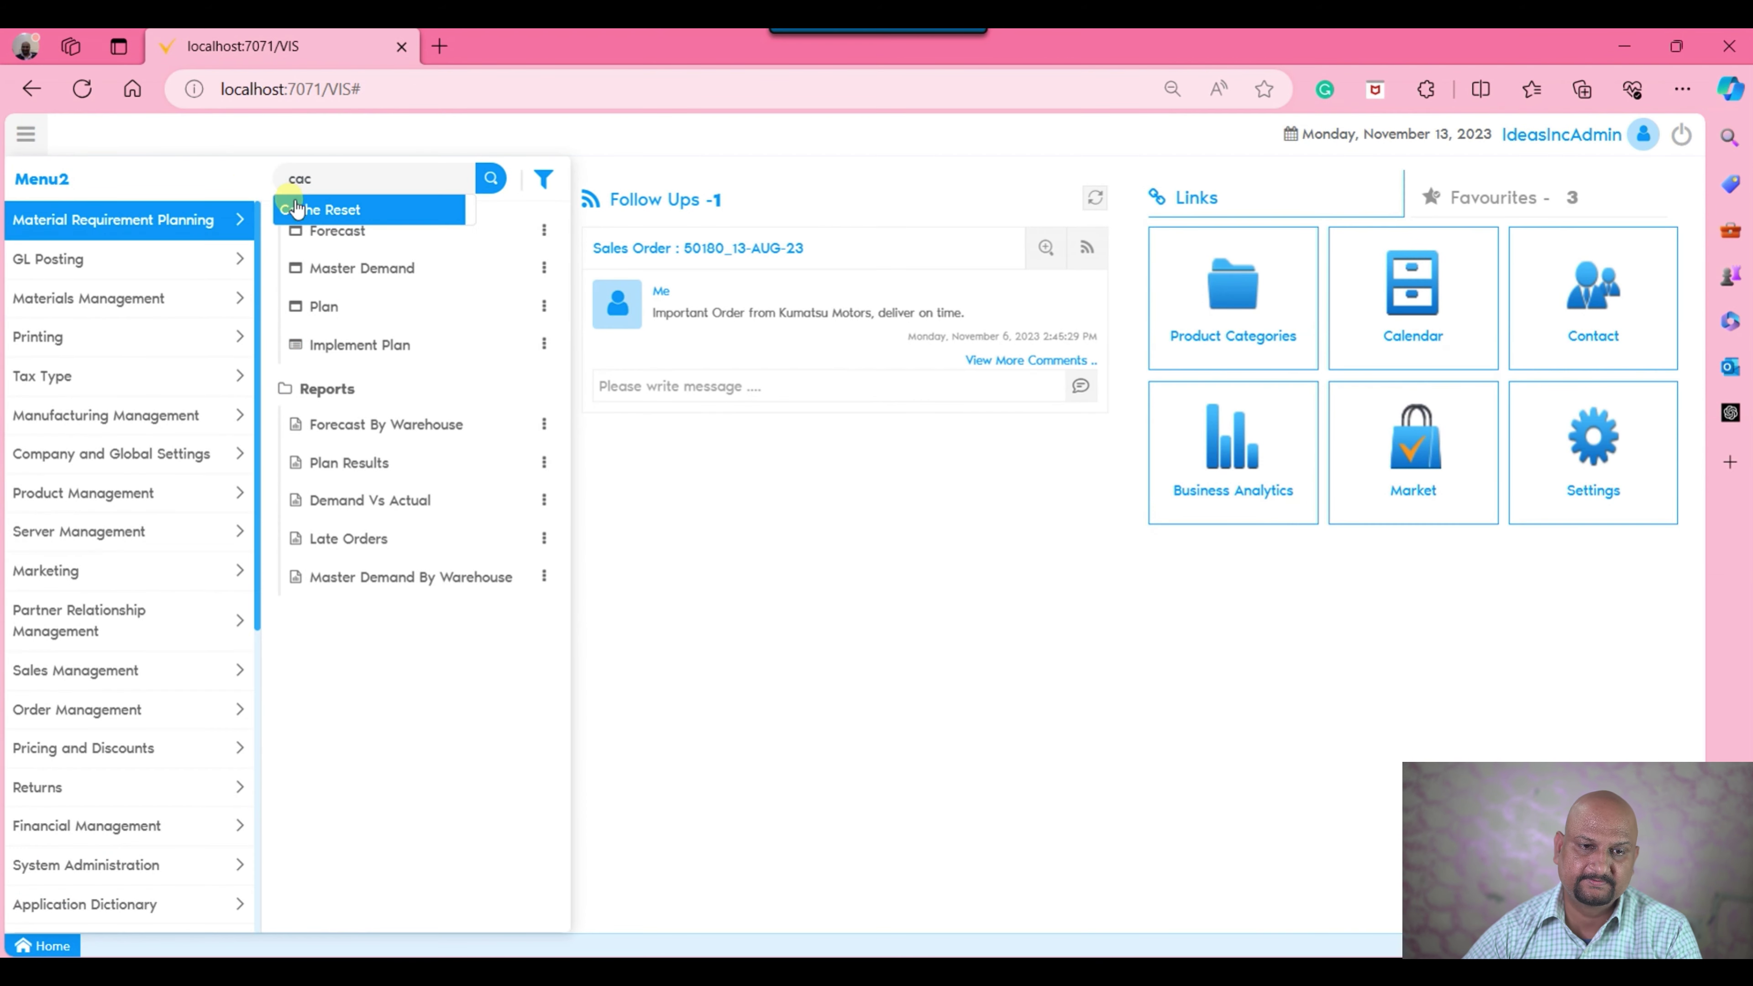
click(286, 207)
click(234, 275)
- Reopen the AR Invoice window by searching 'AR Invoice' in the menu
click(26, 134)
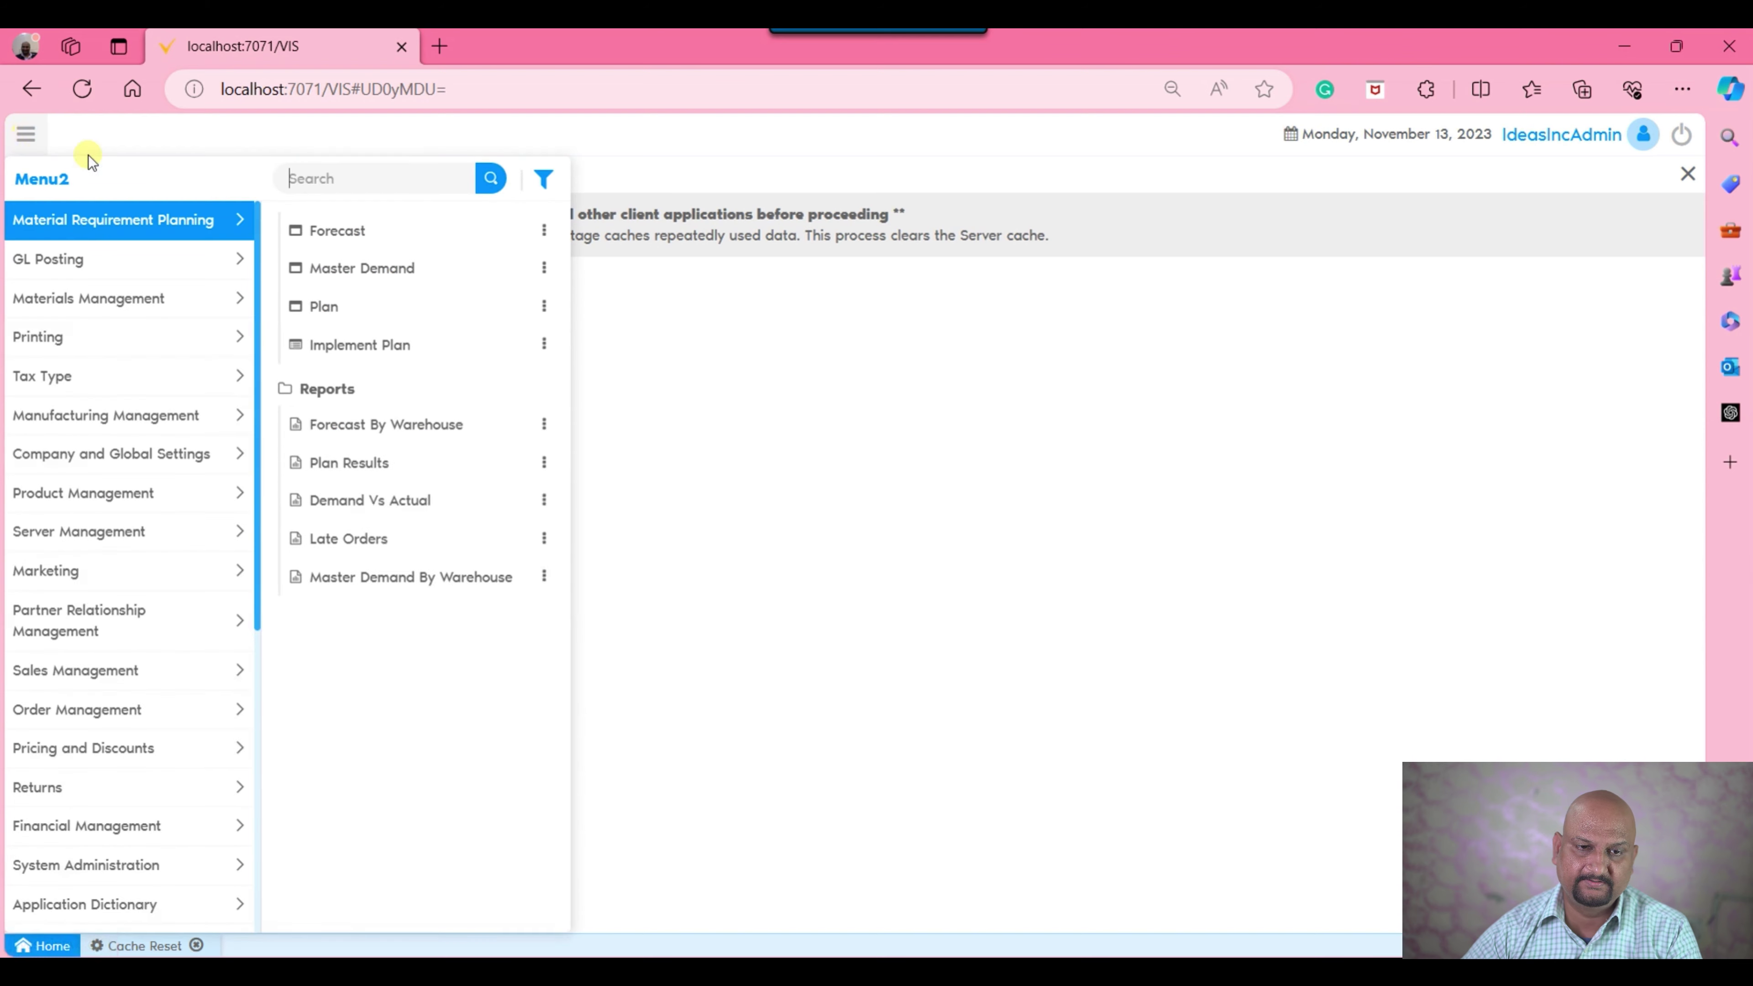
click(337, 186)
text(AR Invoice)
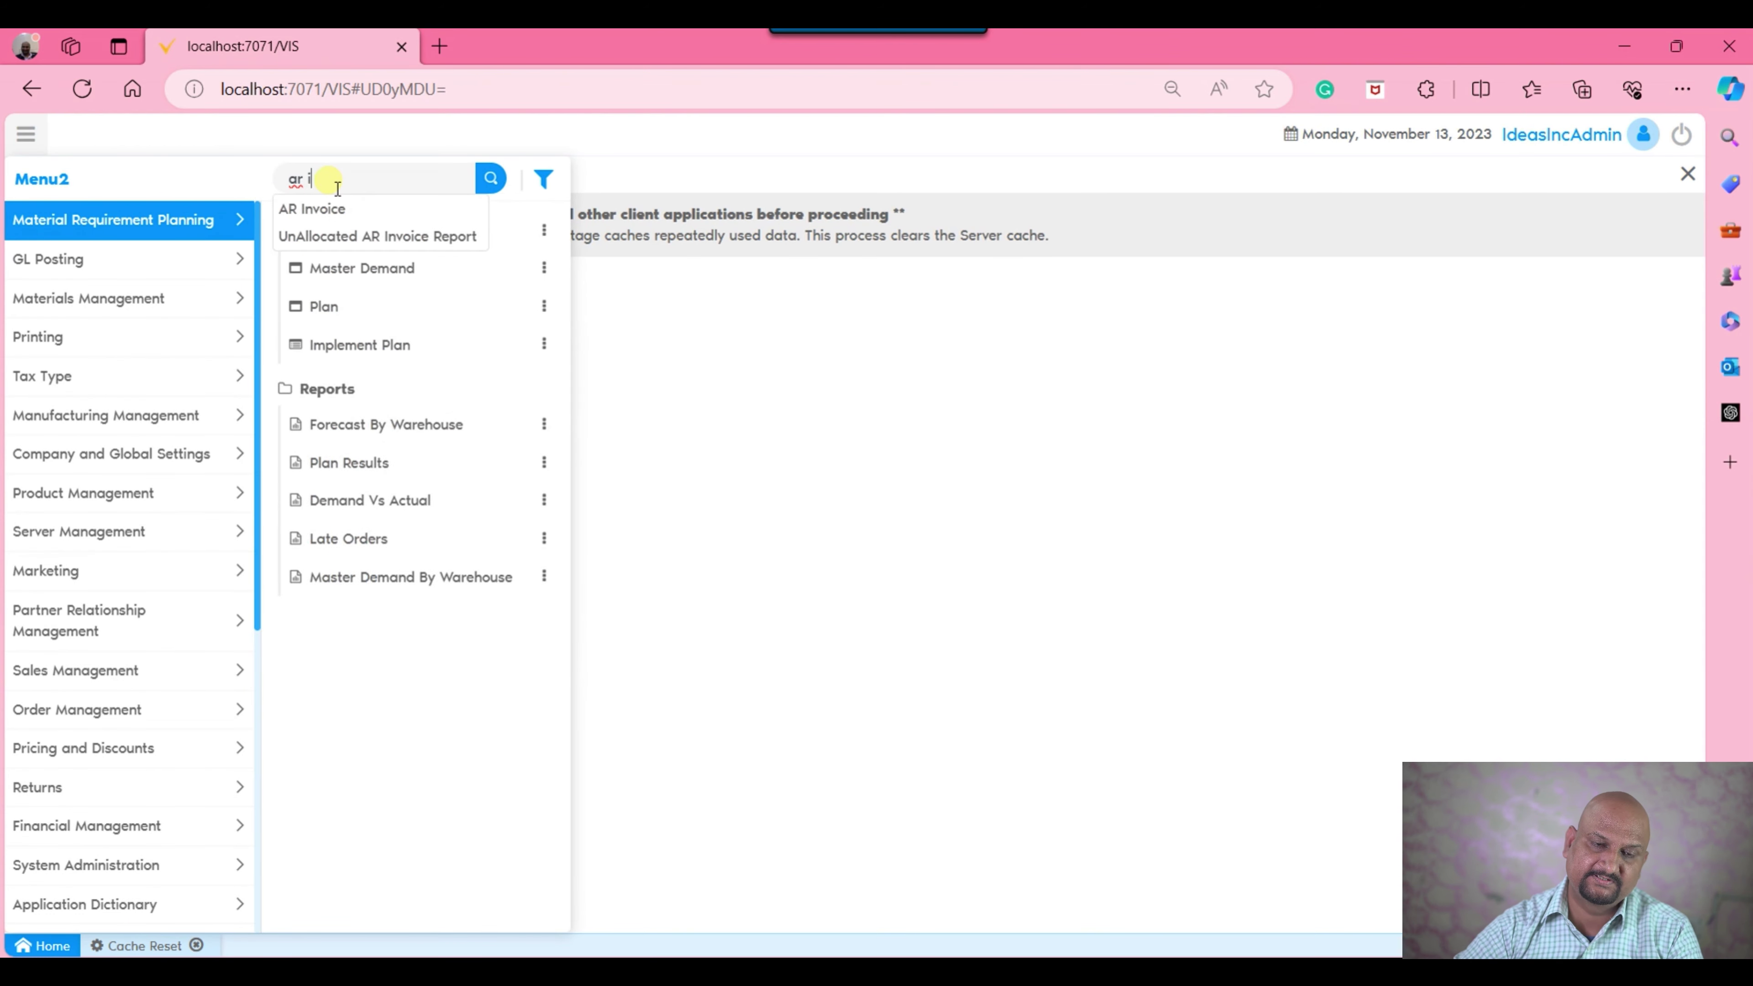
key(Return)
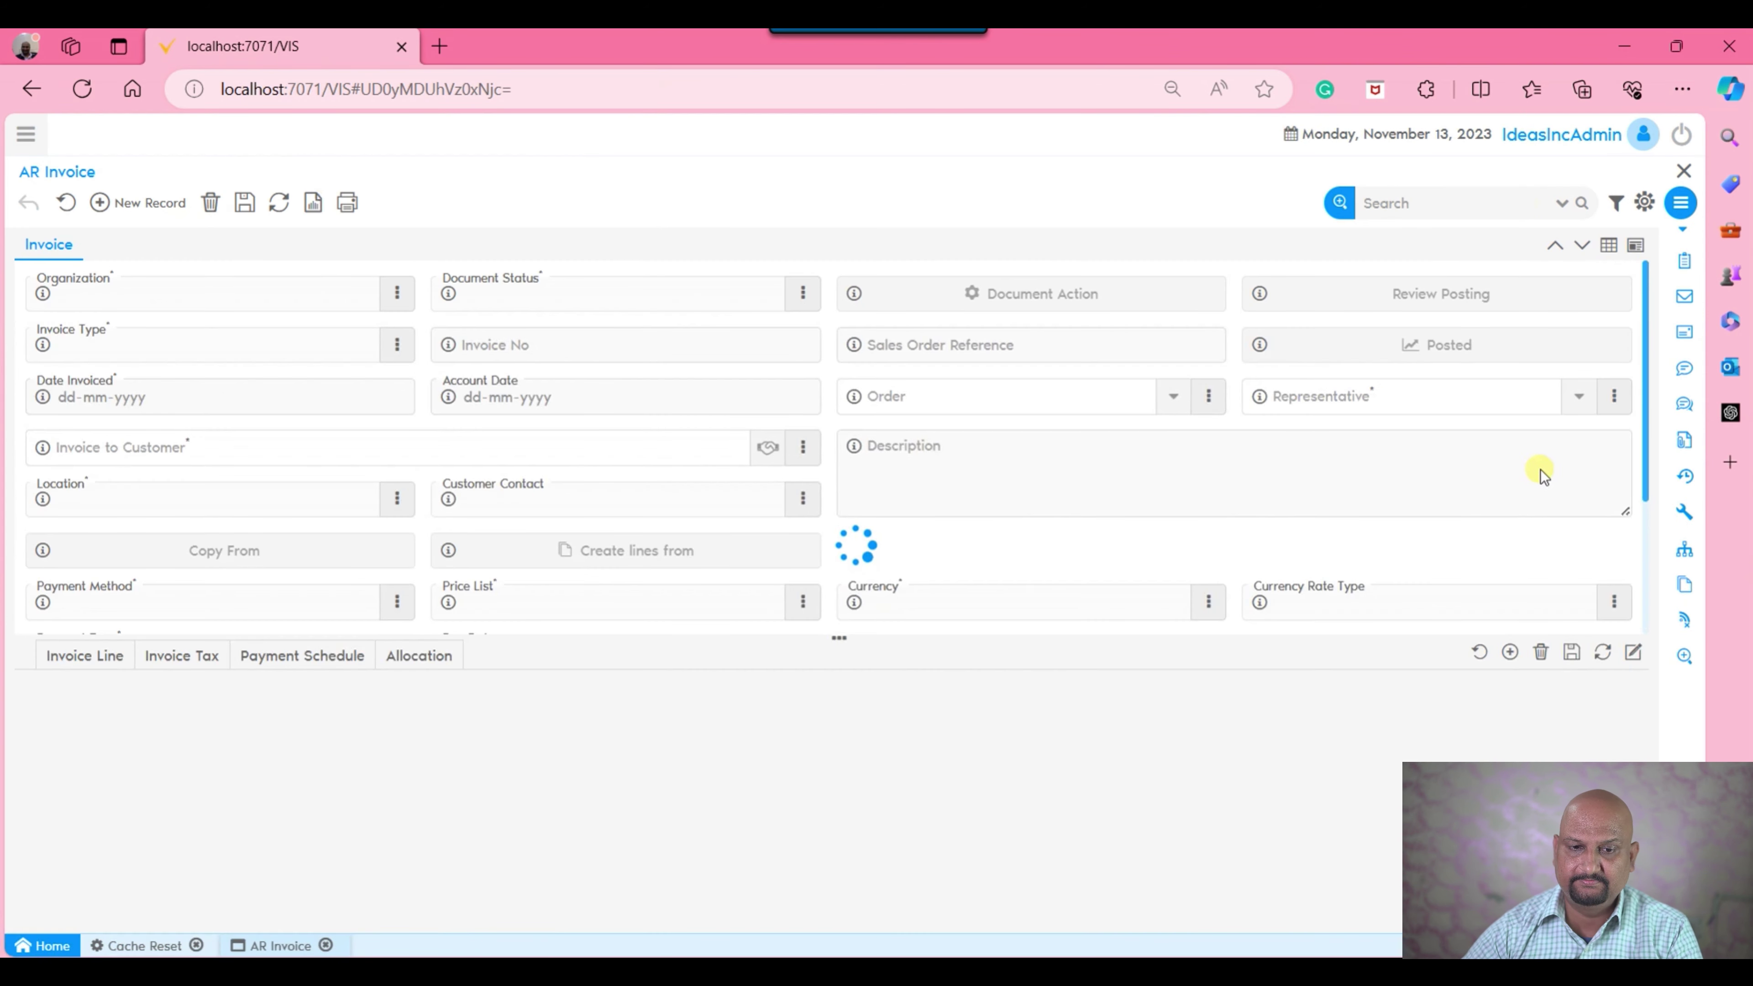
click(563, 402)
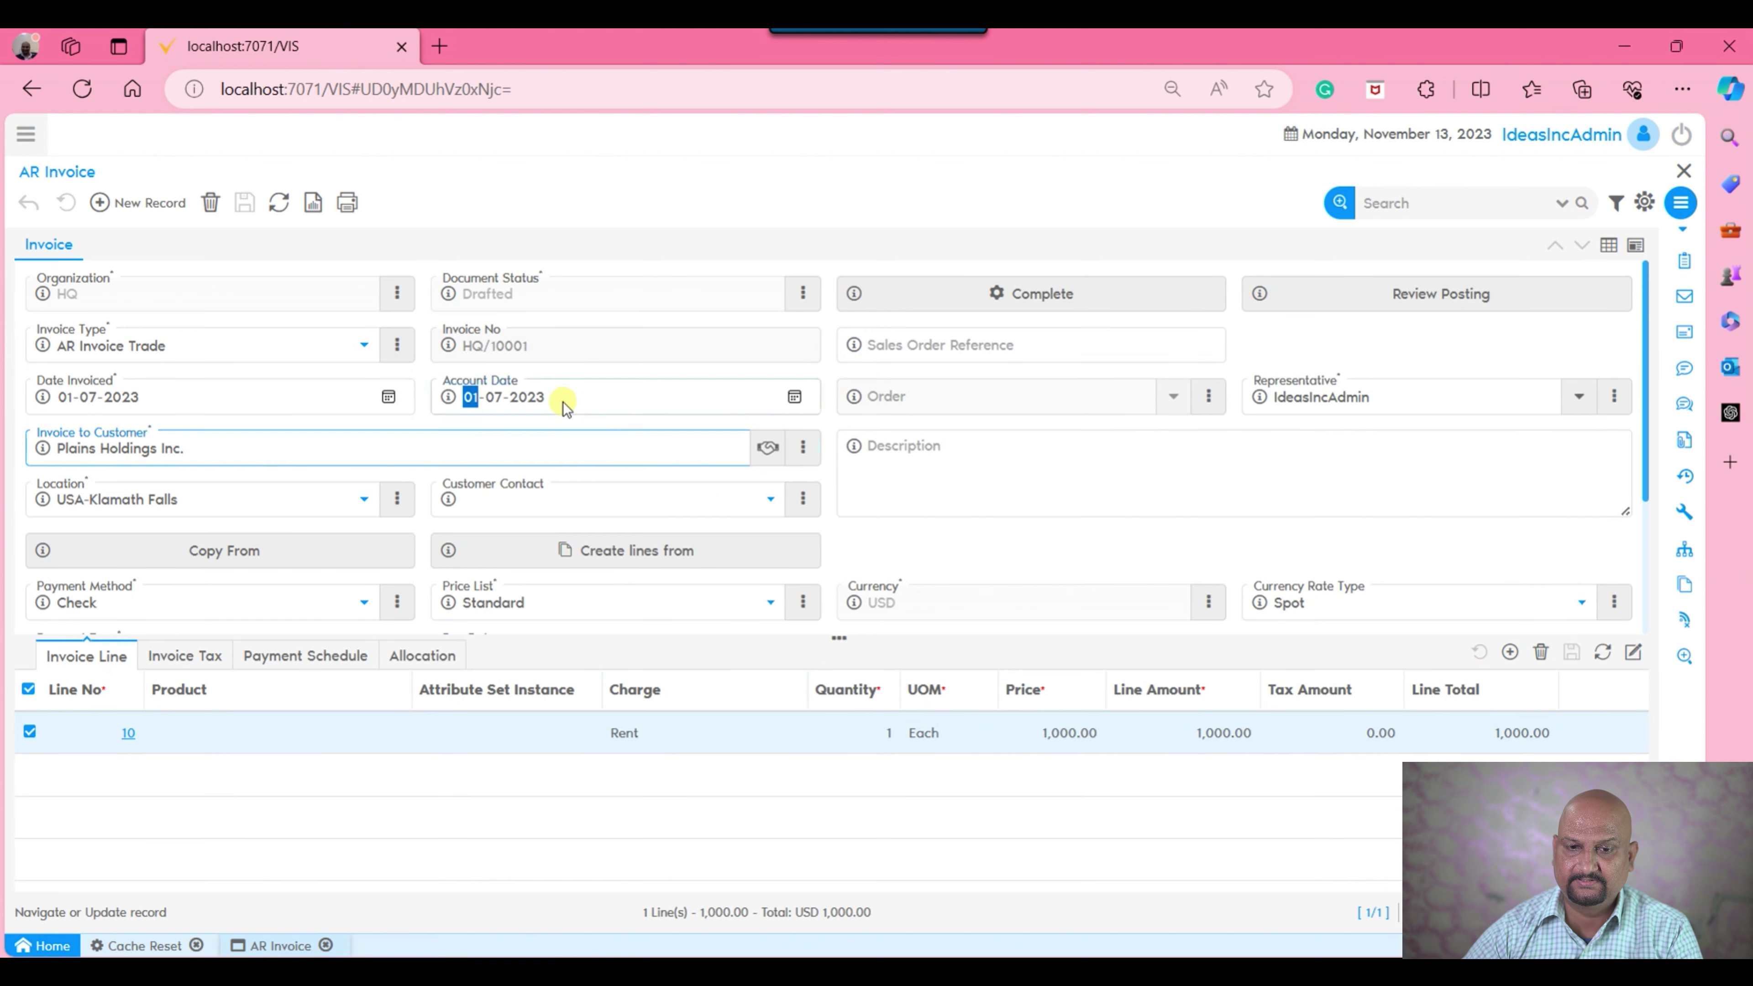
click(795, 396)
click(572, 596)
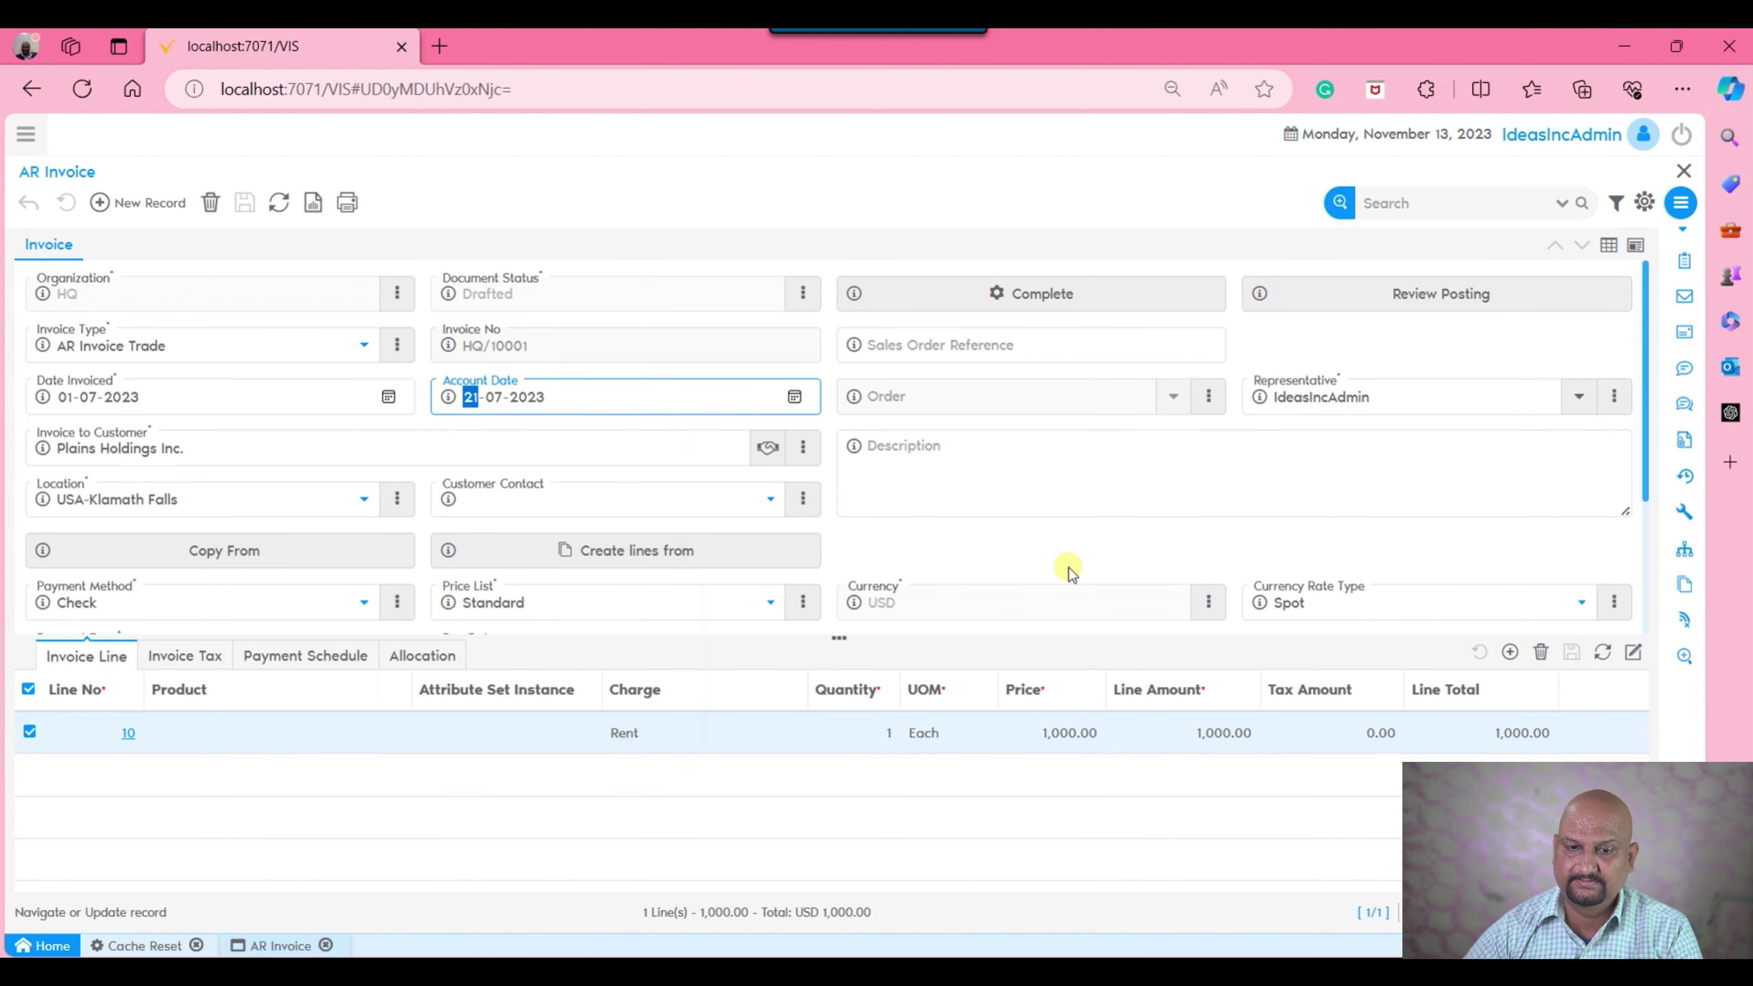
click(66, 203)
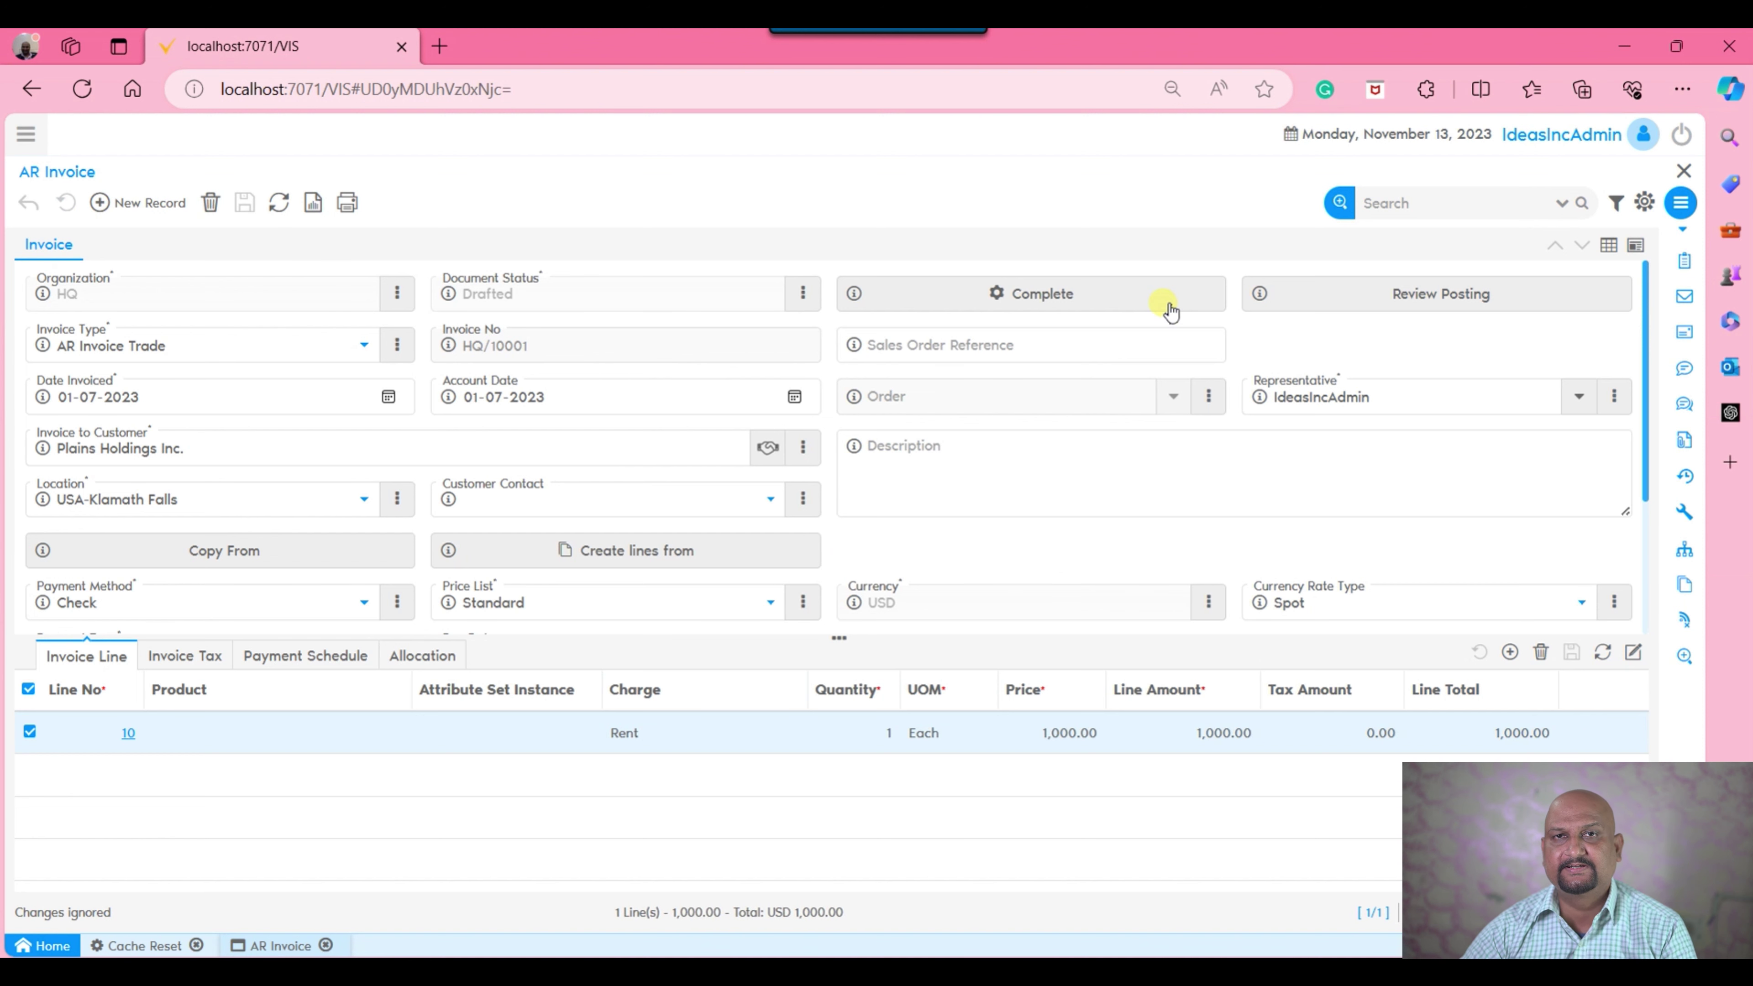